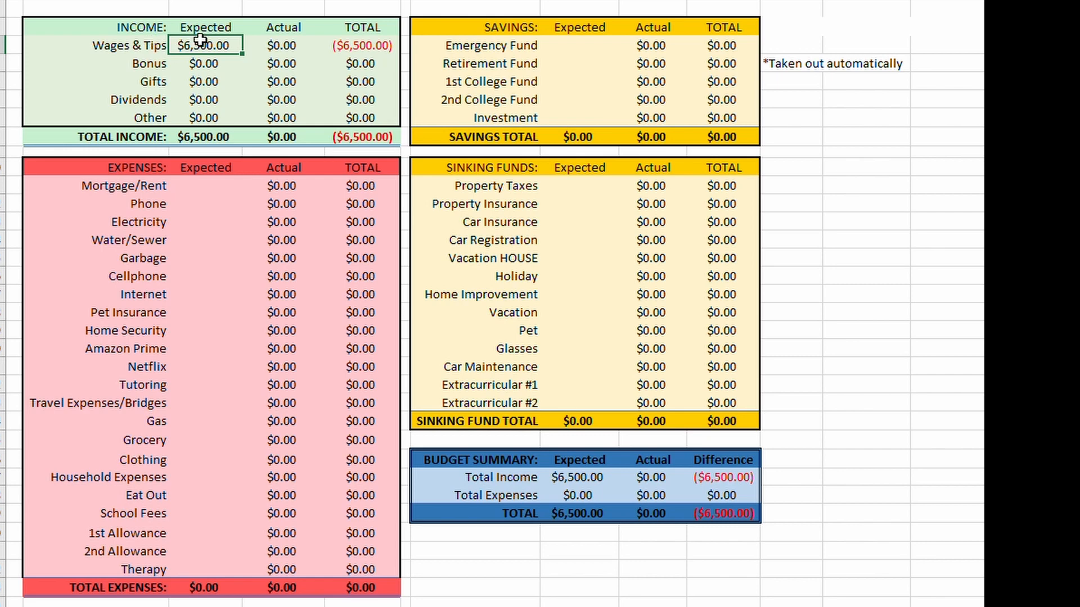
Step: Shorten the "Wages & Tips" income label to "Wages"
click(148, 45)
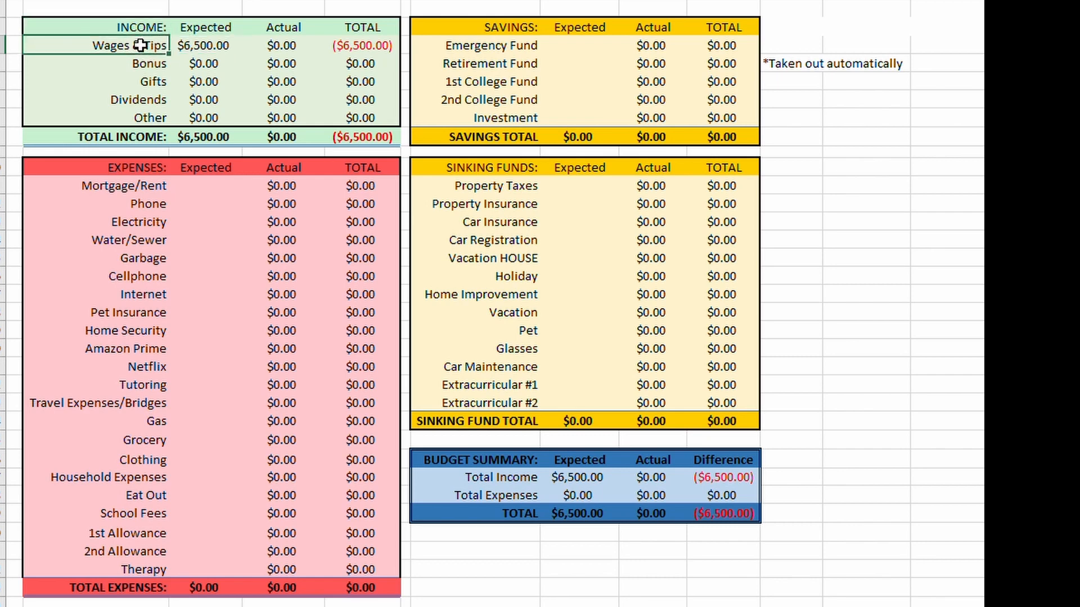
double_click(140, 45)
drag(133, 46, 216, 51)
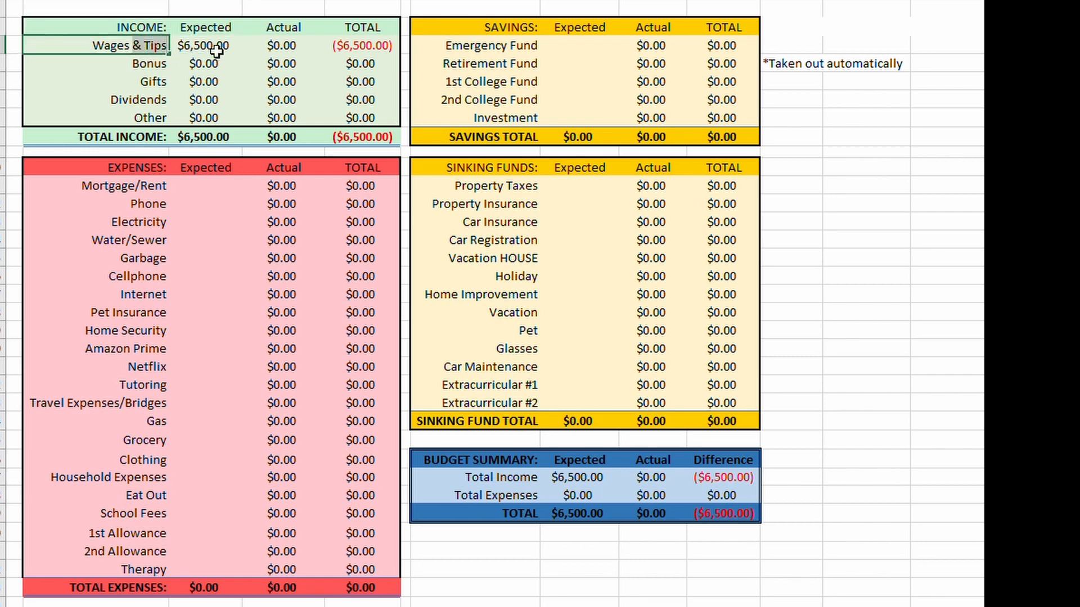
key(BackSpace)
key(Return)
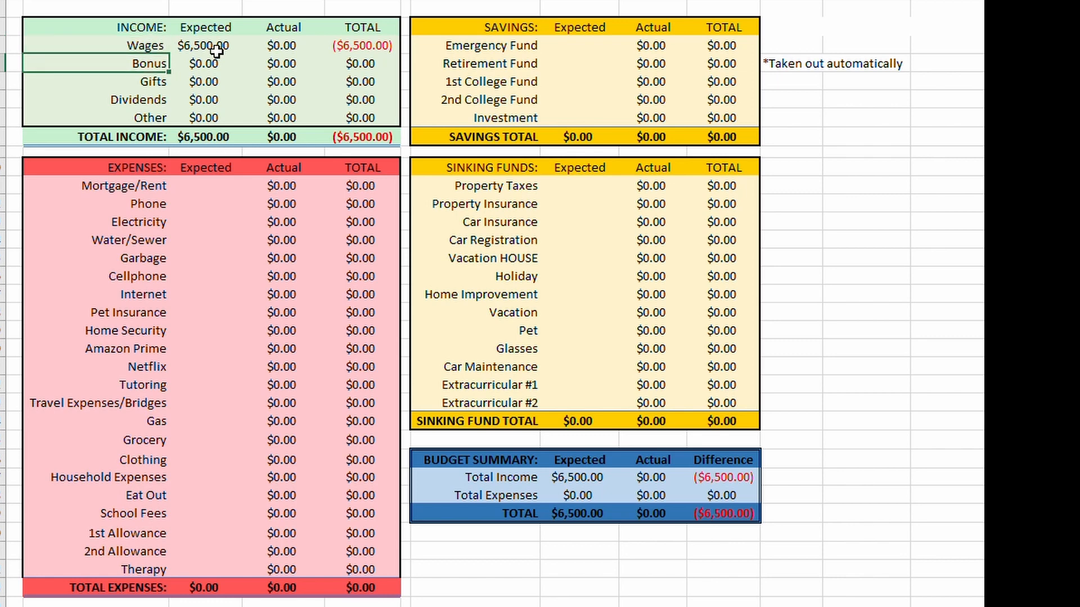
Step: View the January 2022 Checks sheet and return to the Jan 2022 Breakdown sheet
click(204, 47)
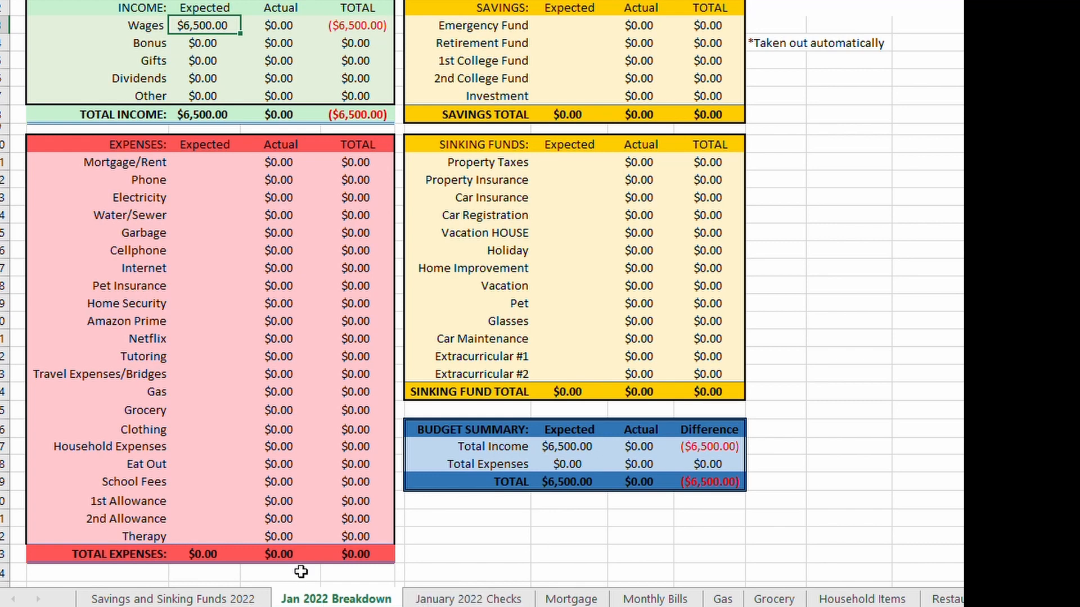
click(212, 47)
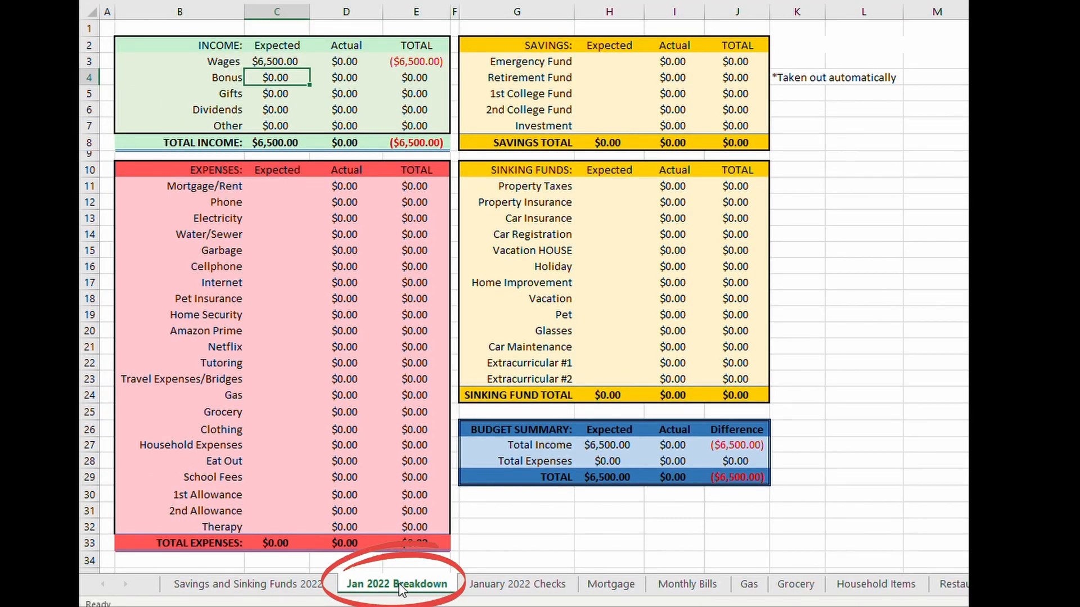
click(541, 586)
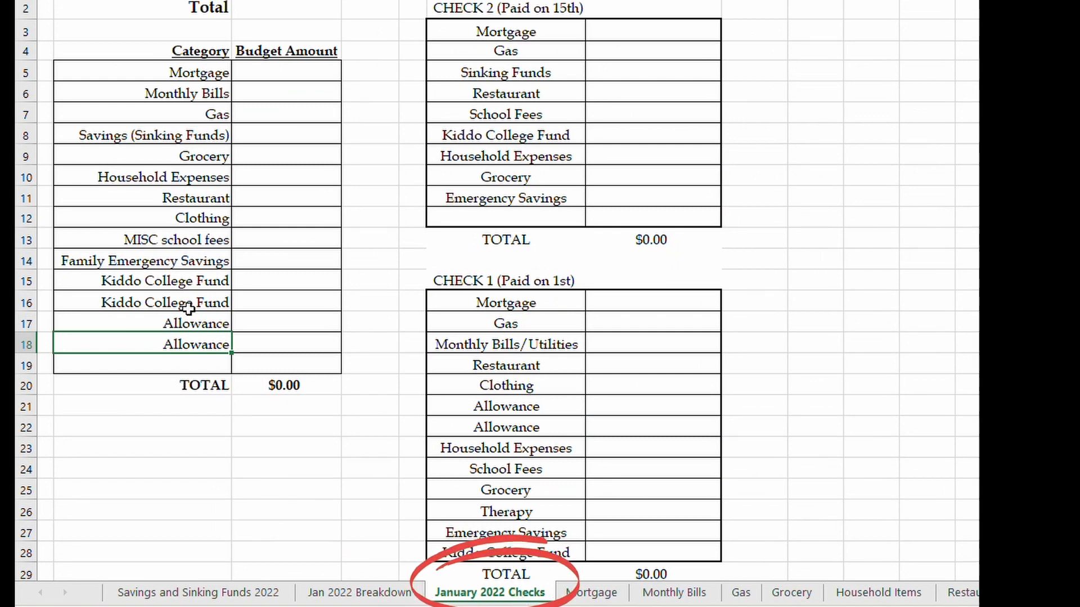
click(363, 592)
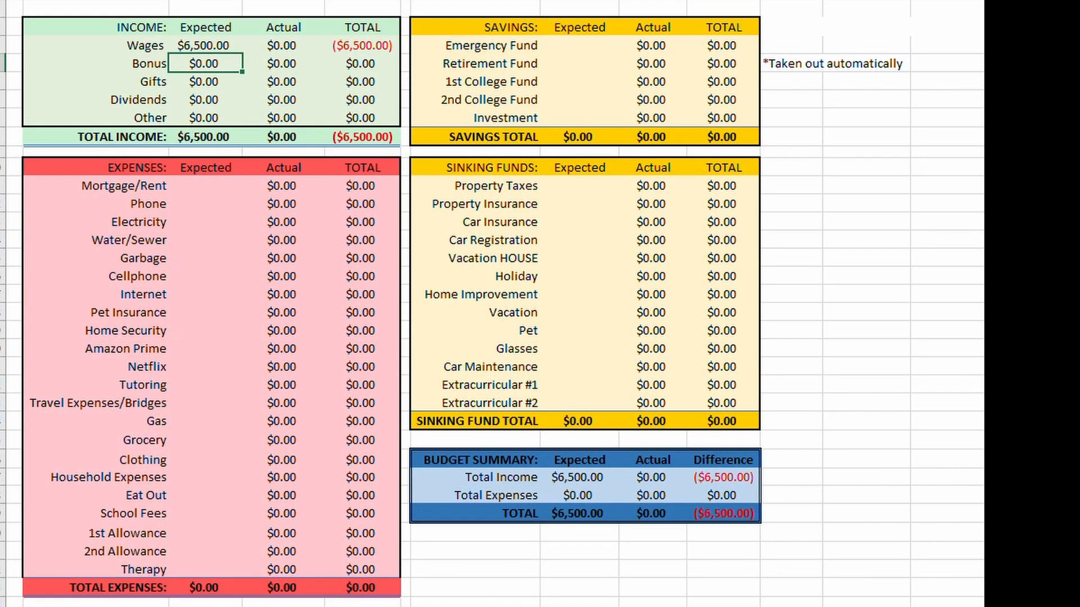
Step: Examine the Expected columns of the income, expenses and savings sections, as well as the budget summary and its expected total
click(180, 43)
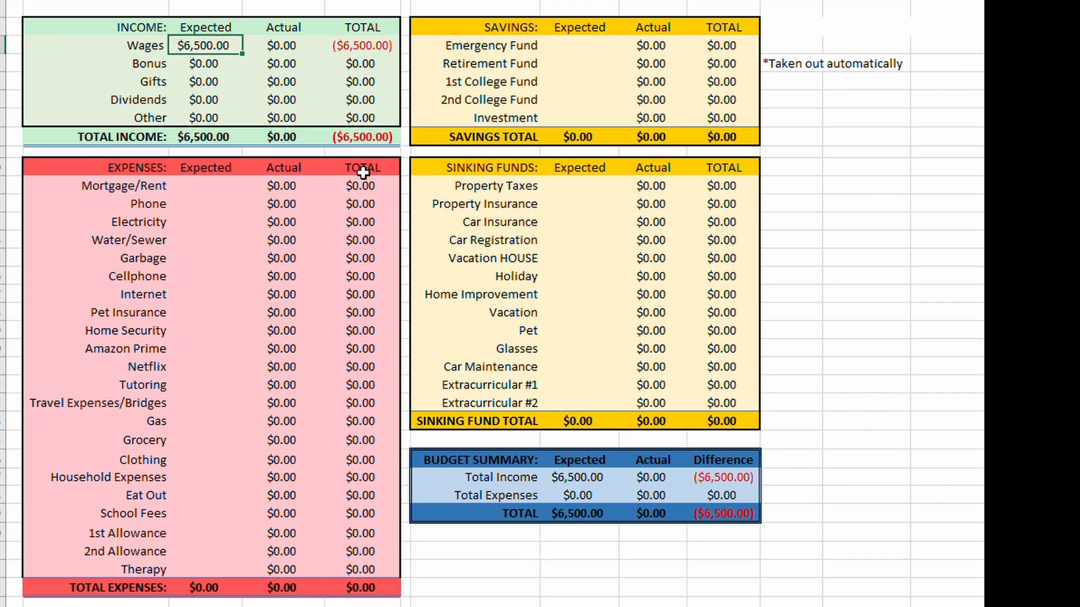
click(234, 203)
click(221, 185)
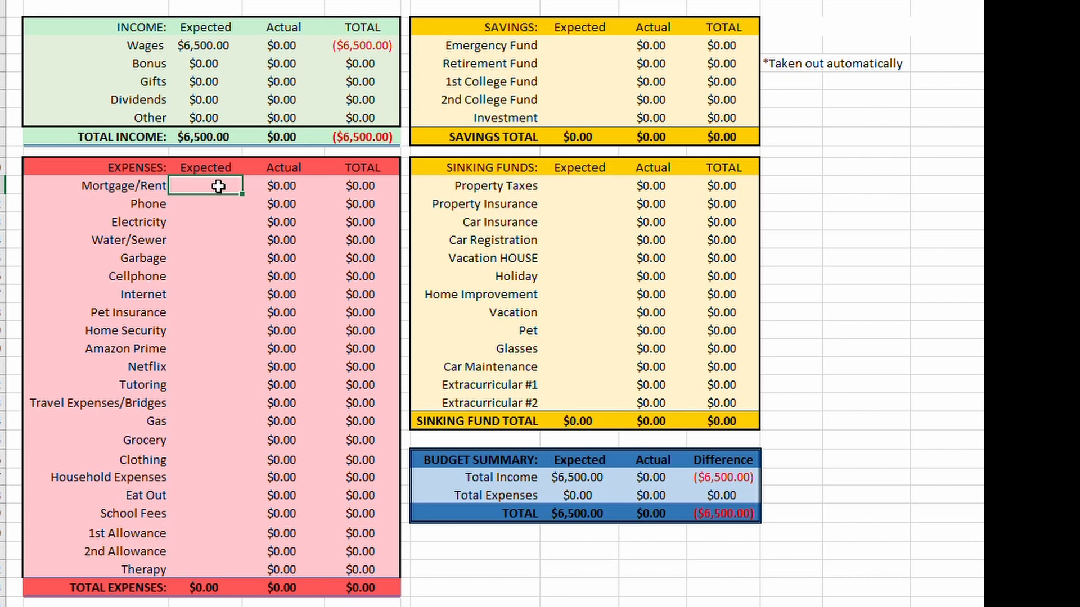
drag(219, 186, 222, 551)
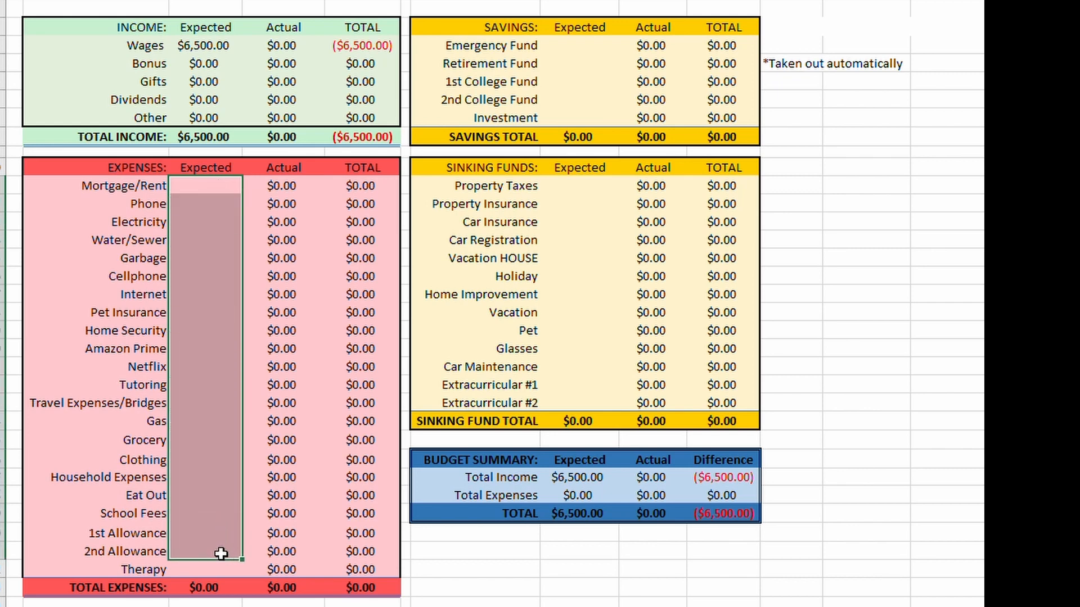
click(568, 61)
click(575, 43)
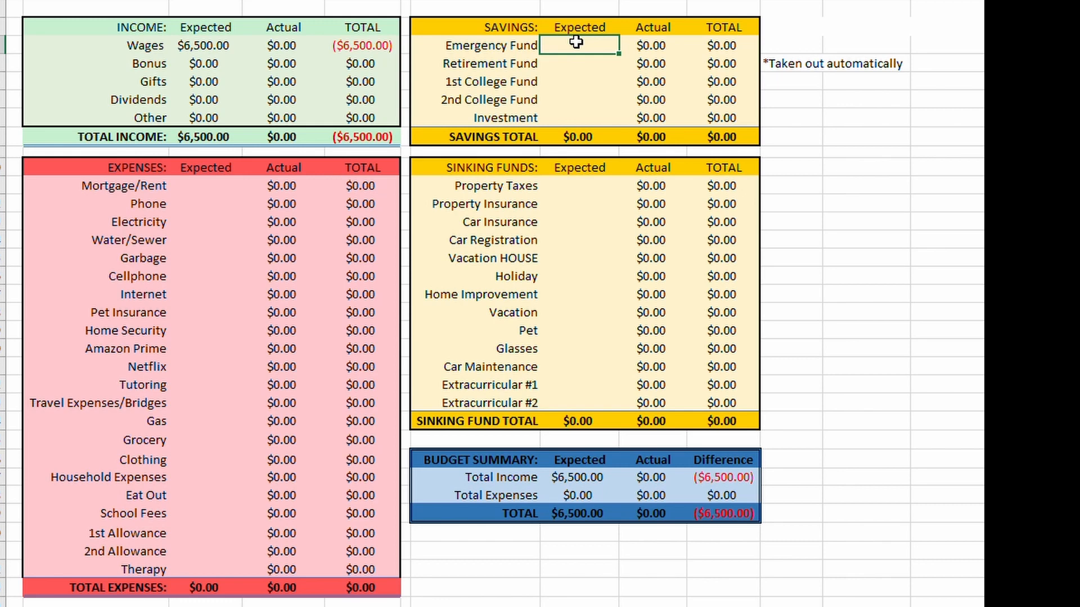
click(206, 190)
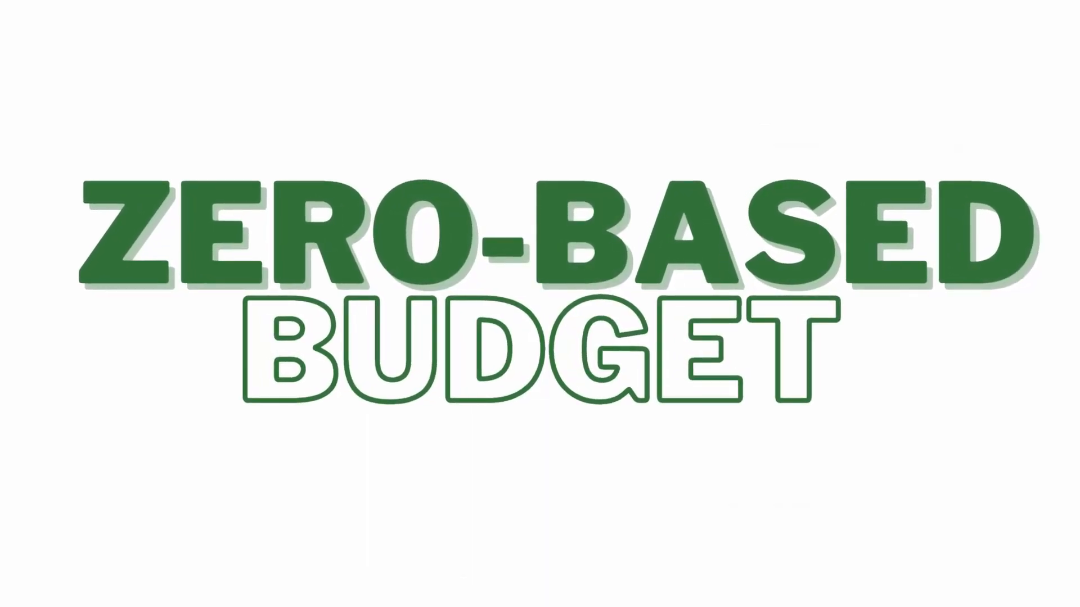
drag(428, 460, 718, 514)
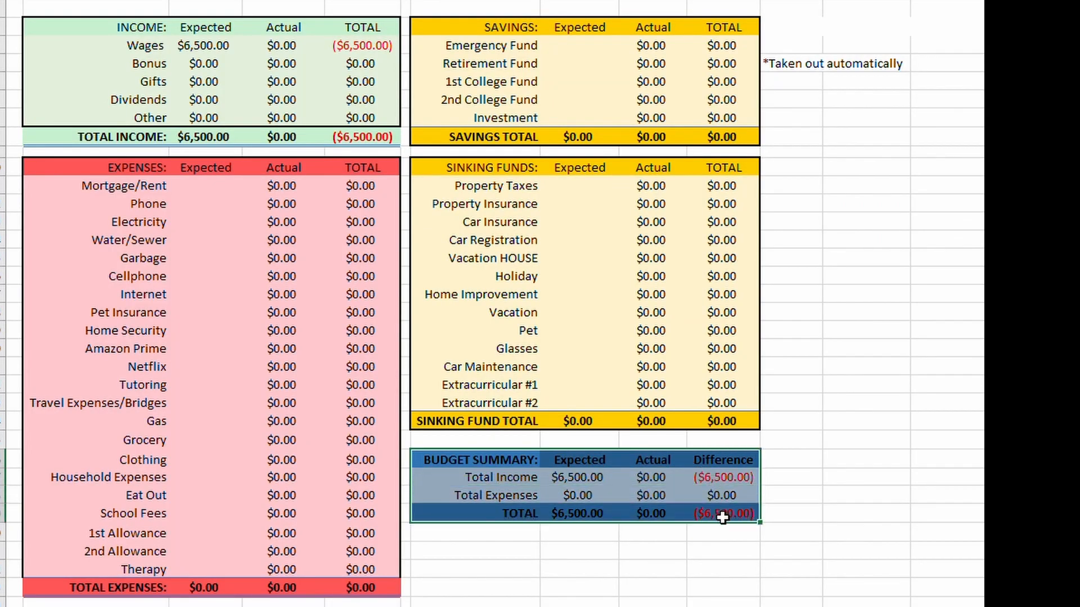
click(604, 513)
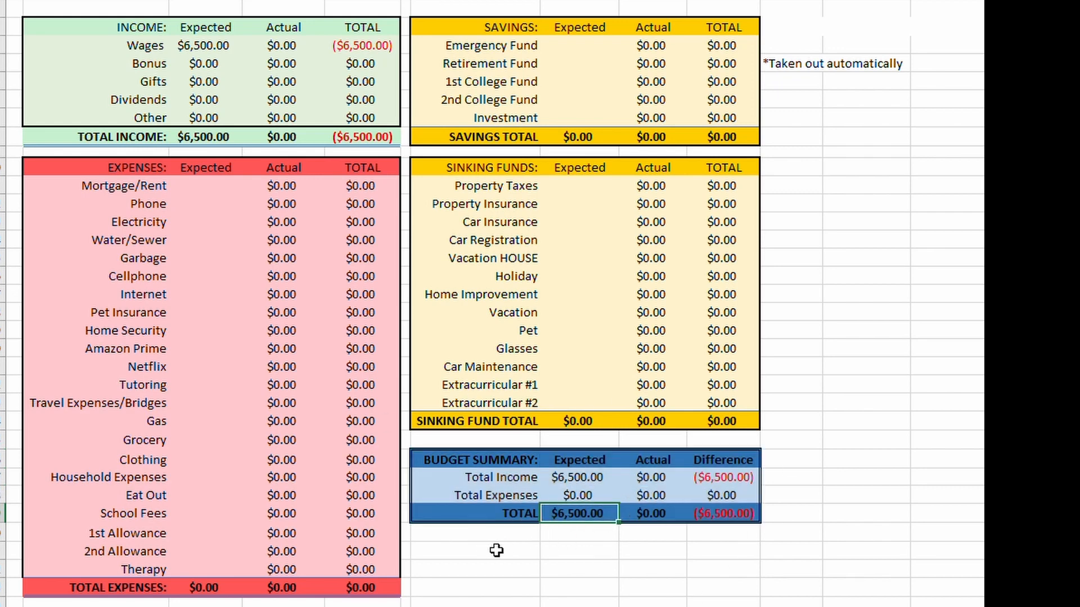
click(487, 530)
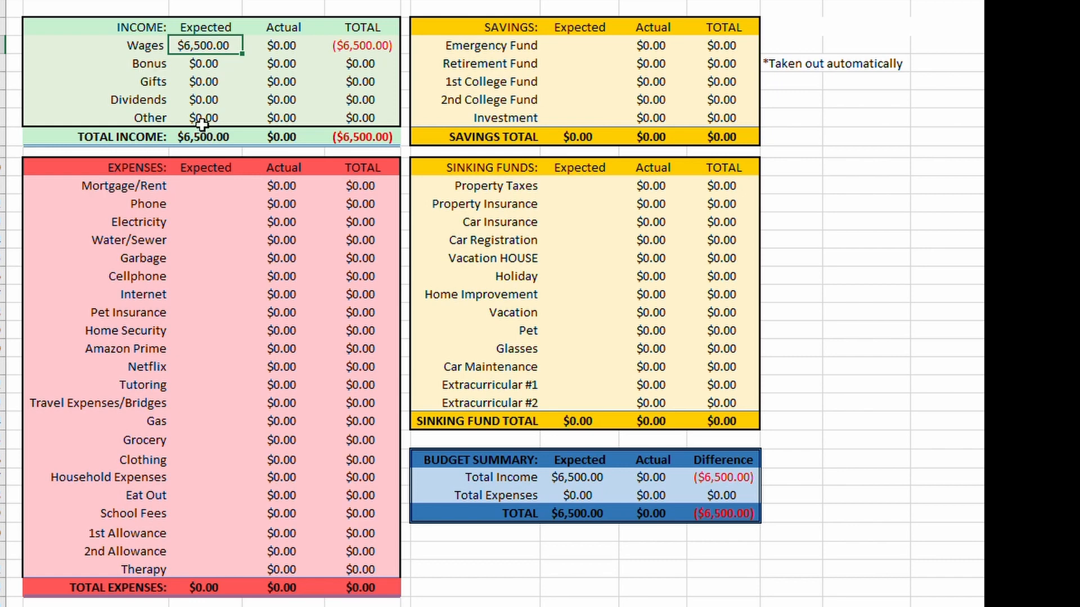
Step: Review the income categories from Wages to Other and their expected amounts
click(133, 118)
click(203, 117)
click(204, 77)
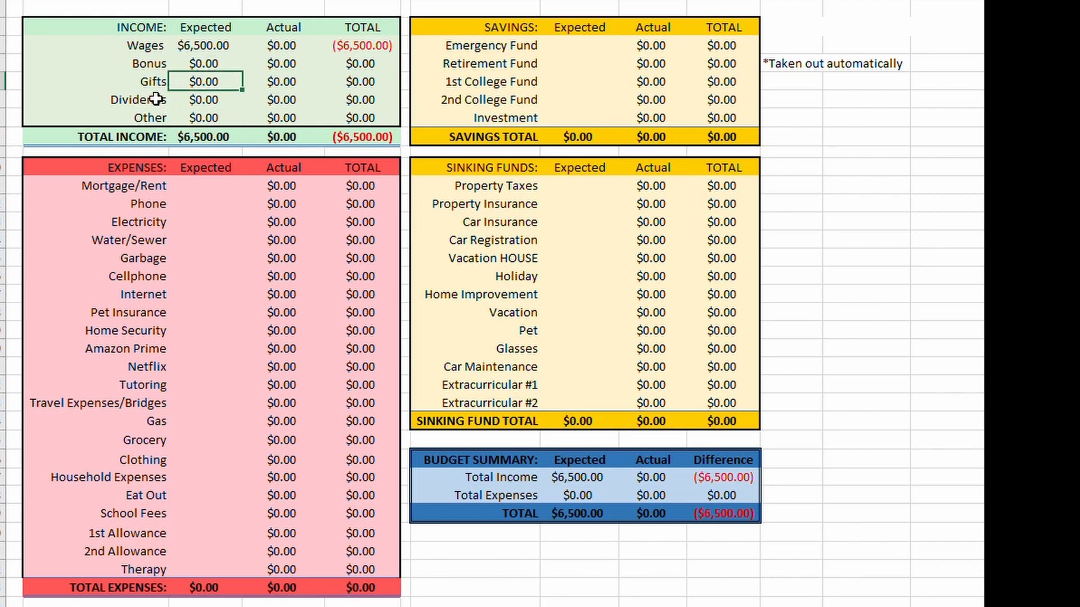
click(158, 100)
click(207, 96)
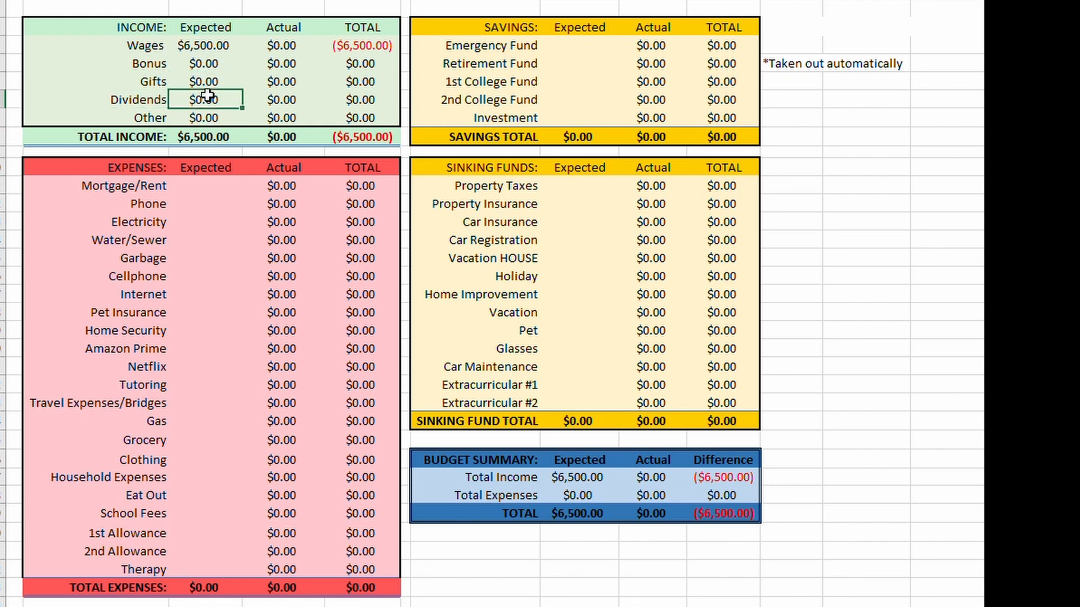
click(120, 60)
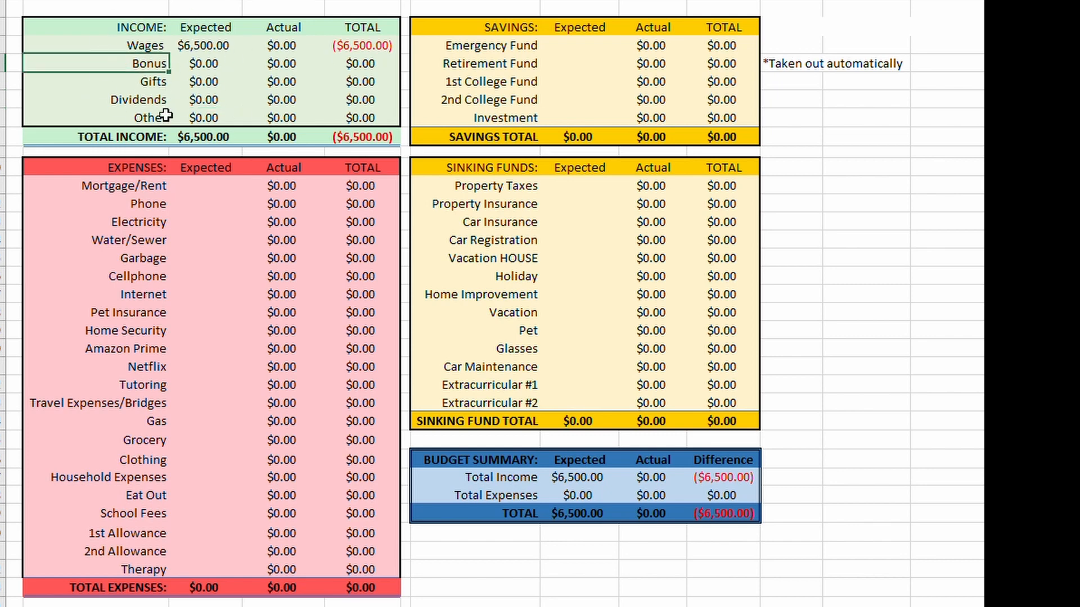
click(224, 46)
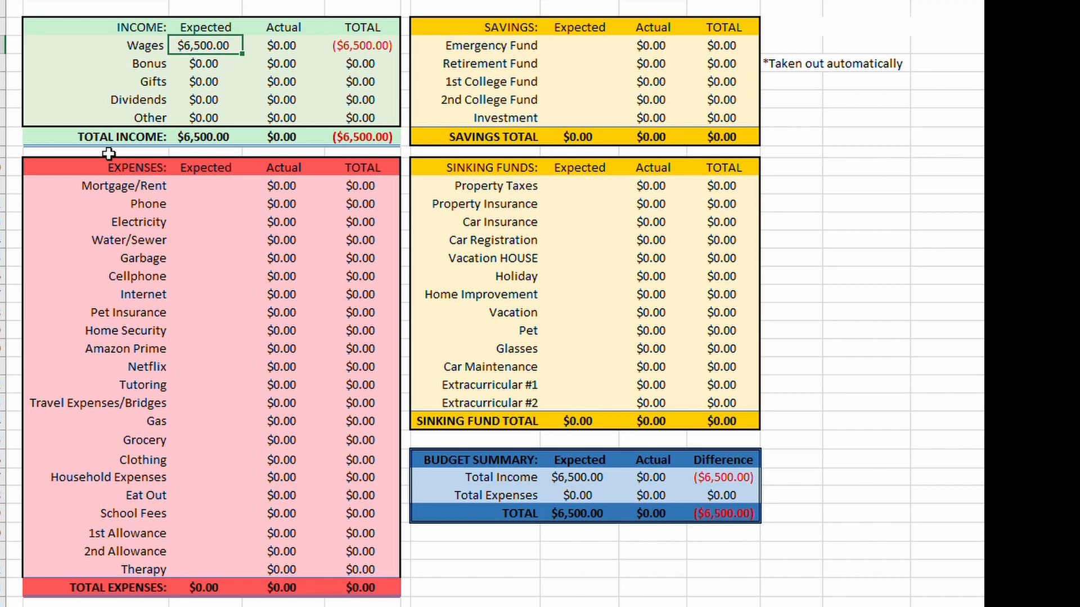
Step: Enter expected expenses of $1,037.73 for Mortgage/Rent, $6 for Phone, $98 for Electricity and $64 for Water/Sewer
drag(53, 163, 355, 482)
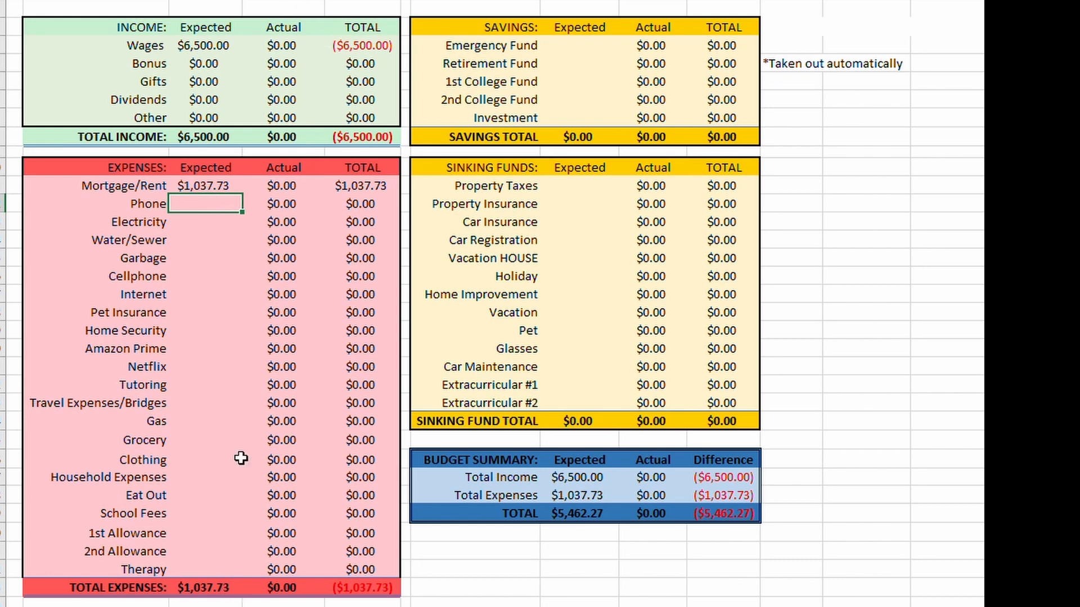
text(6)
key(Return)
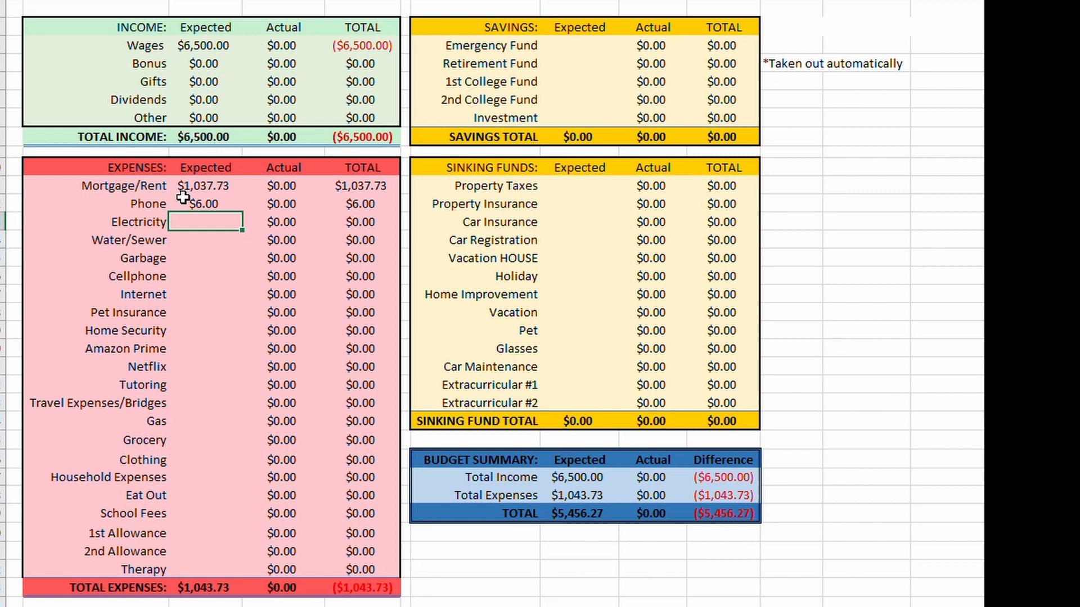
text(98)
key(Return)
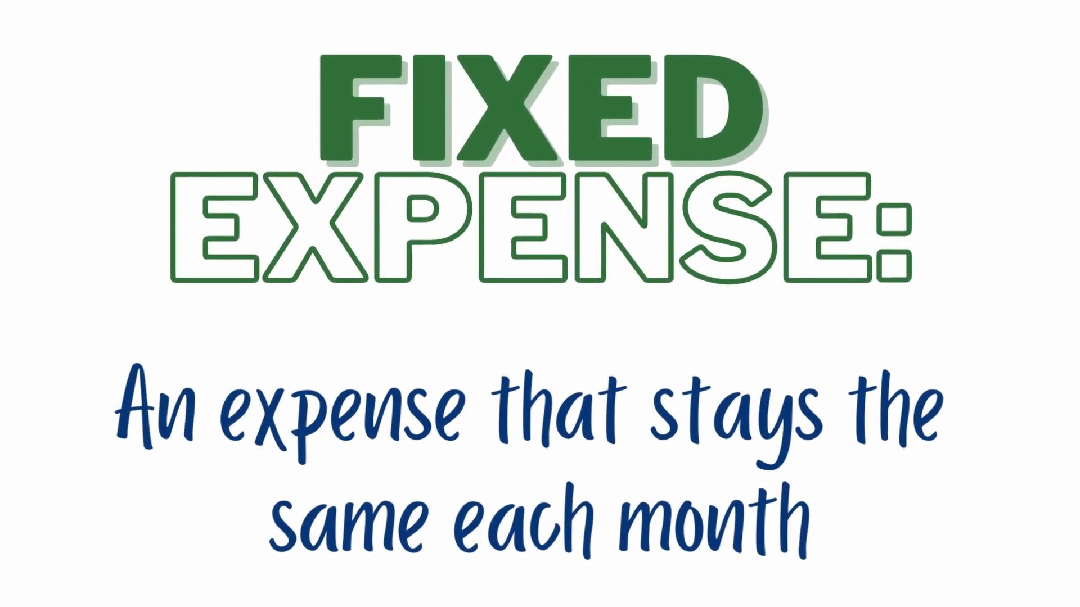
Step: Enter expected expenses of $25 for Garbage, $45 for Cellphone, $58 for Internet and $42 for Pet Insurance
click(216, 263)
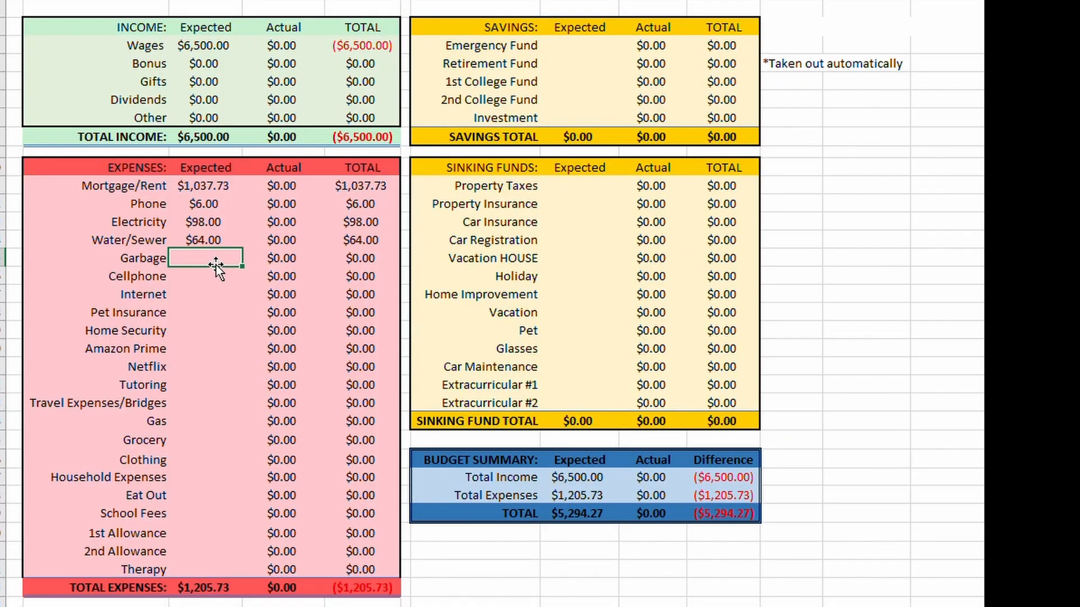
text(25)
key(Return)
text(45)
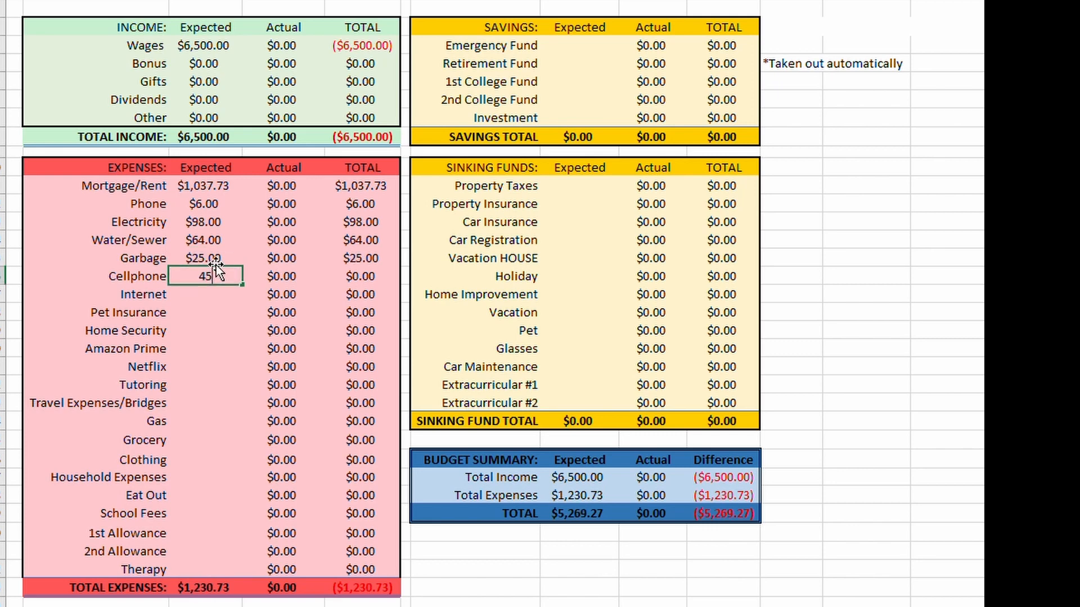
key(Return)
text(58)
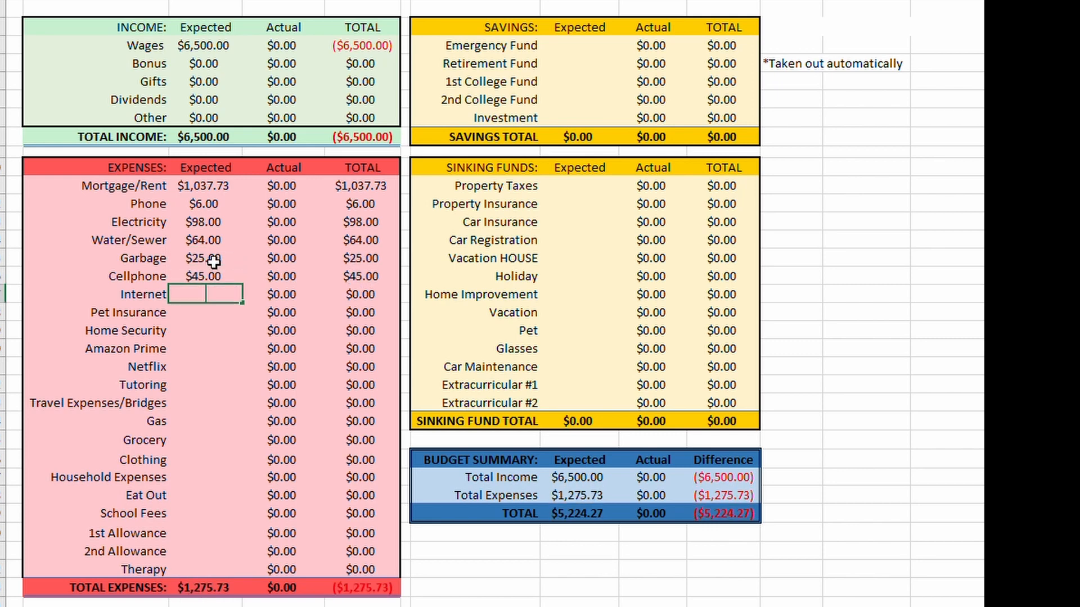
key(Return)
text(42)
key(Return)
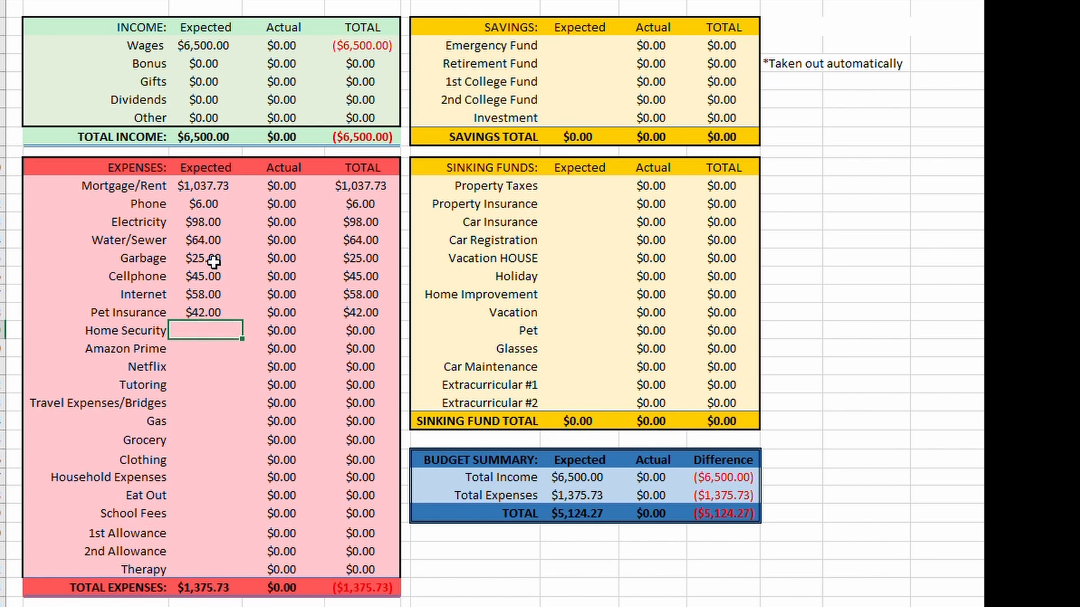
Step: Enter expected expenses of $20 for Home Security and $11 for Amazon Prime
text(20)
key(Return)
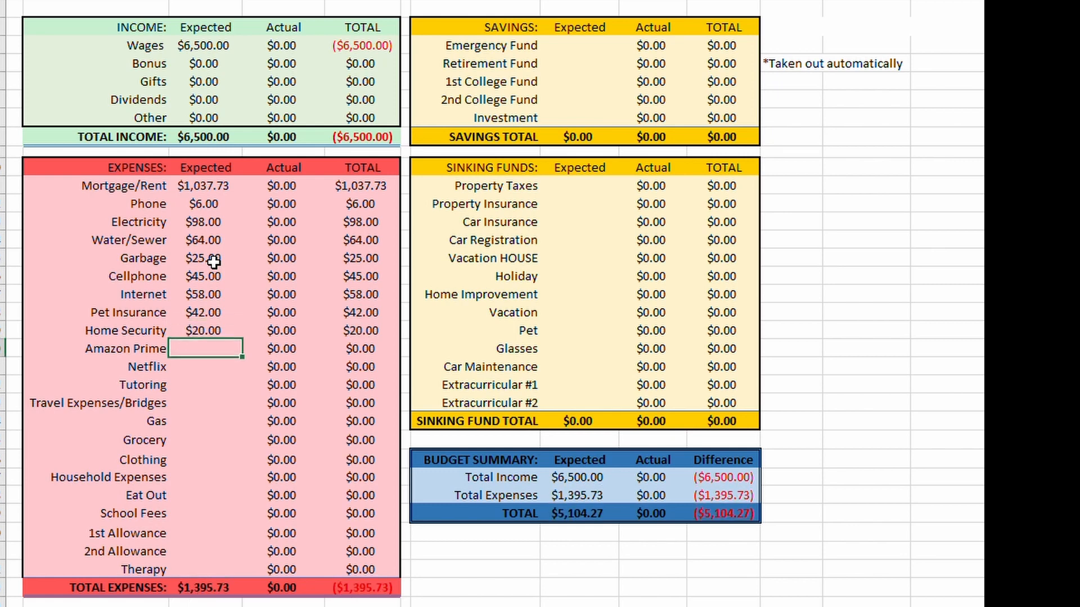
text(11)
key(Return)
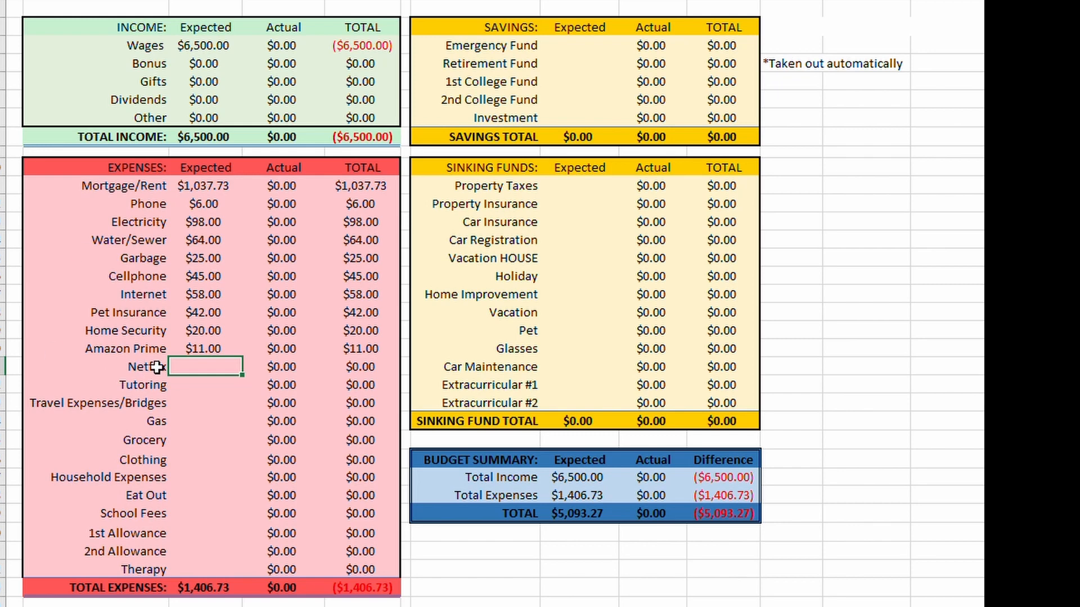
drag(170, 349, 167, 348)
click(164, 349)
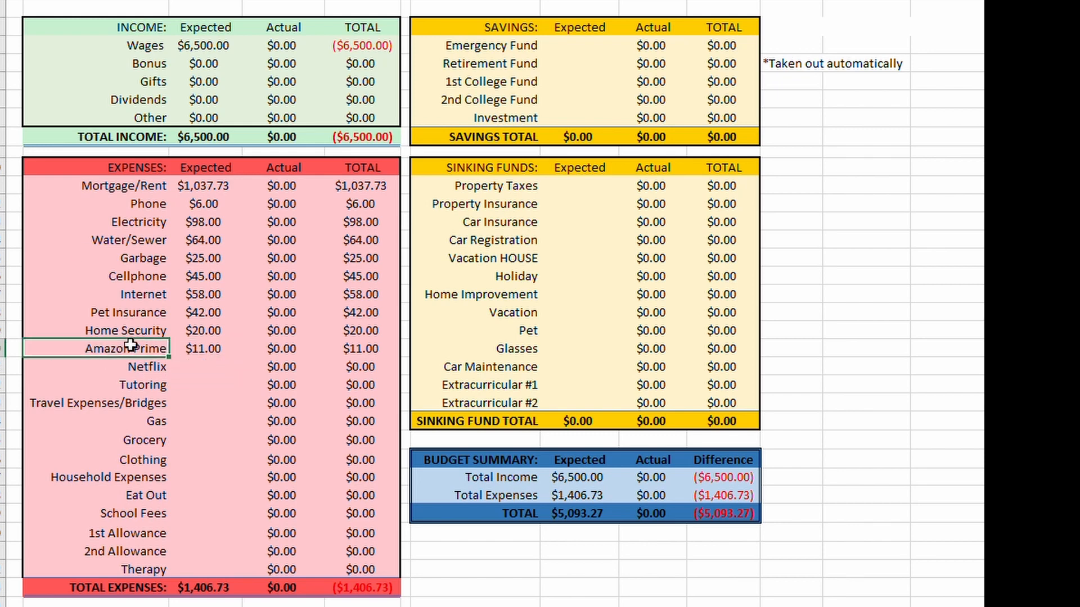
Step: Enter expected expenses of $13 for Netflix, $280 for Tutoring and $110 for Travel Expenses/Bridges
click(218, 366)
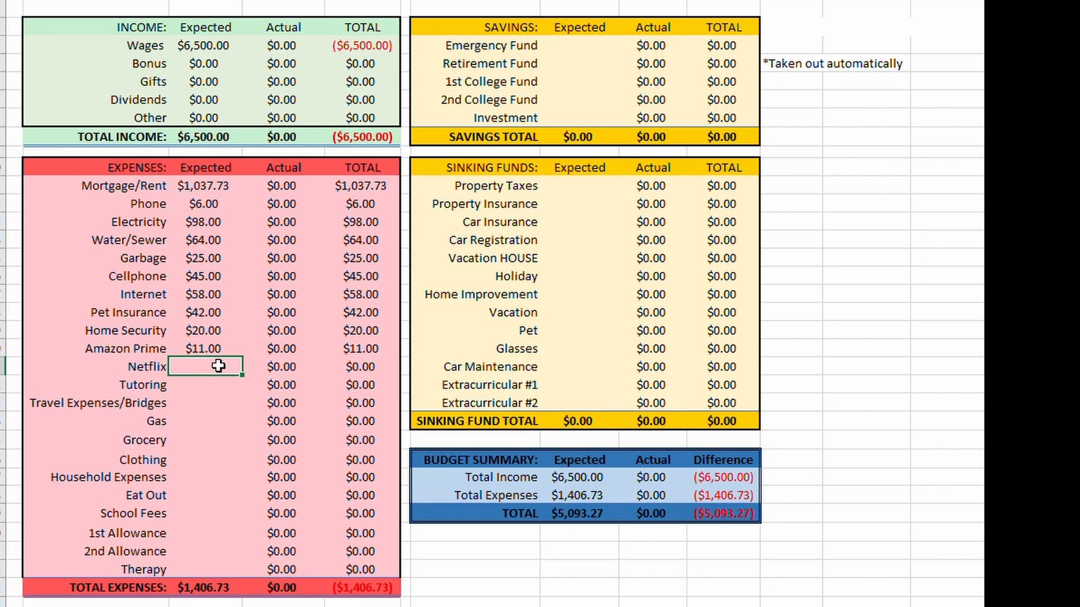
text(13)
key(Return)
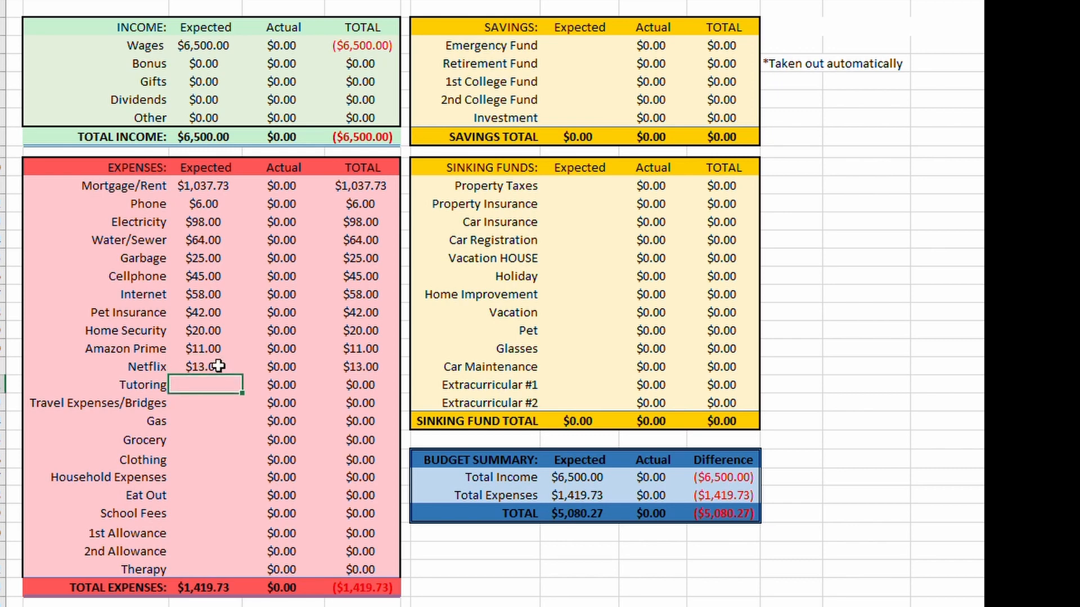
text(280)
key(Return)
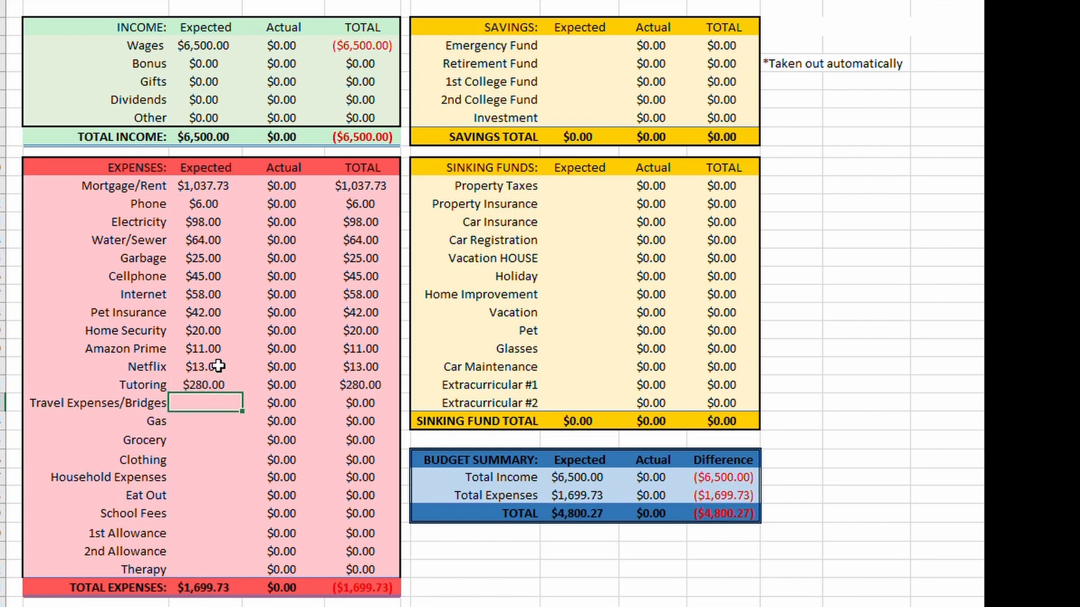
text(110)
key(Return)
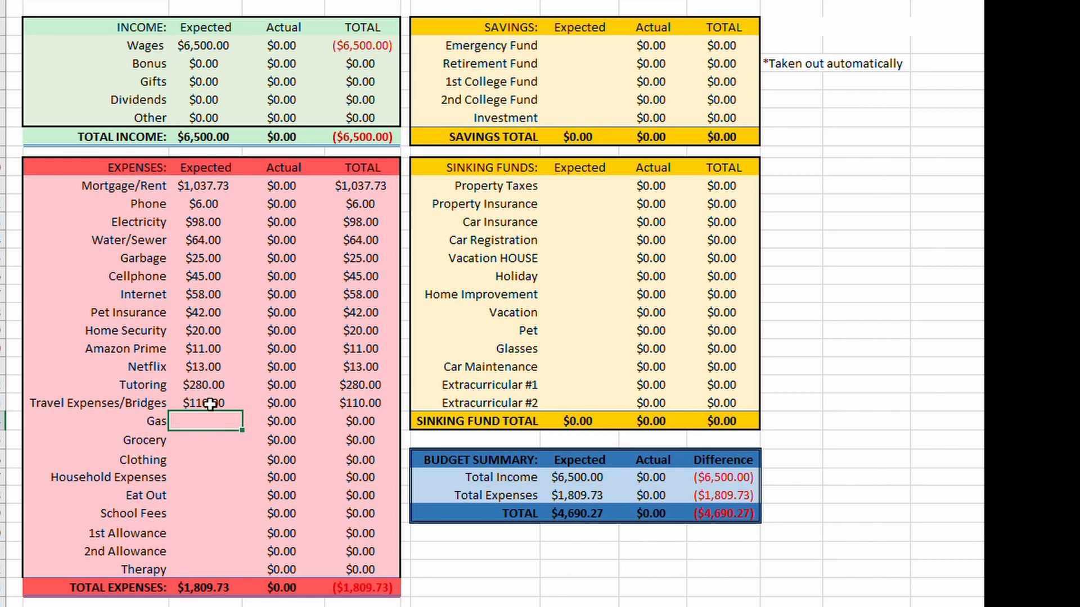
Step: Set the expected amounts for both the 1st Allowance and the 2nd Allowance to $20
click(212, 540)
text(20)
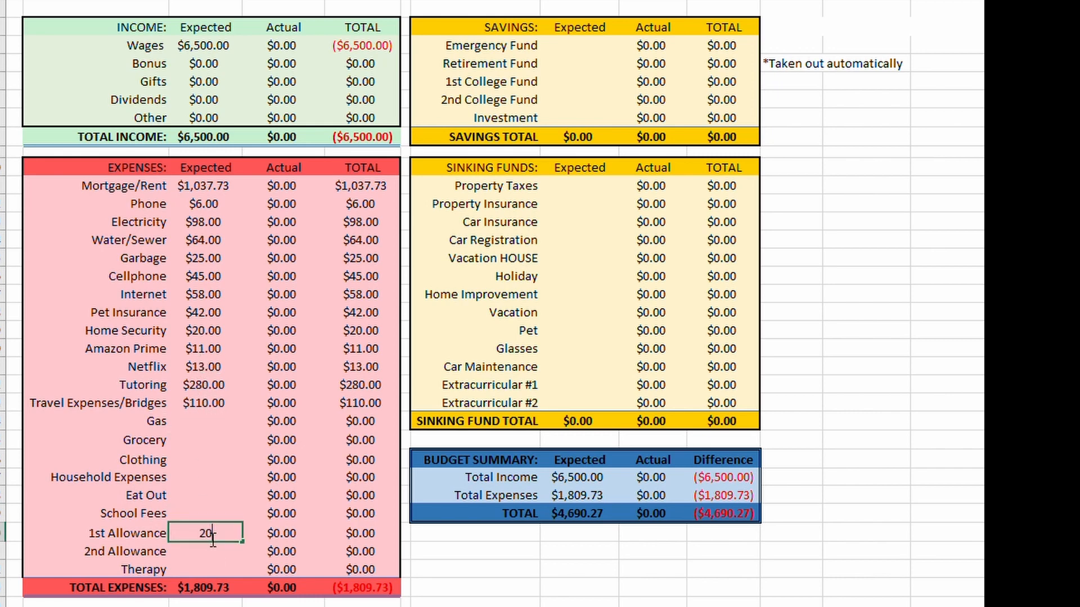
key(Return)
text(20)
key(Return)
key(Up)
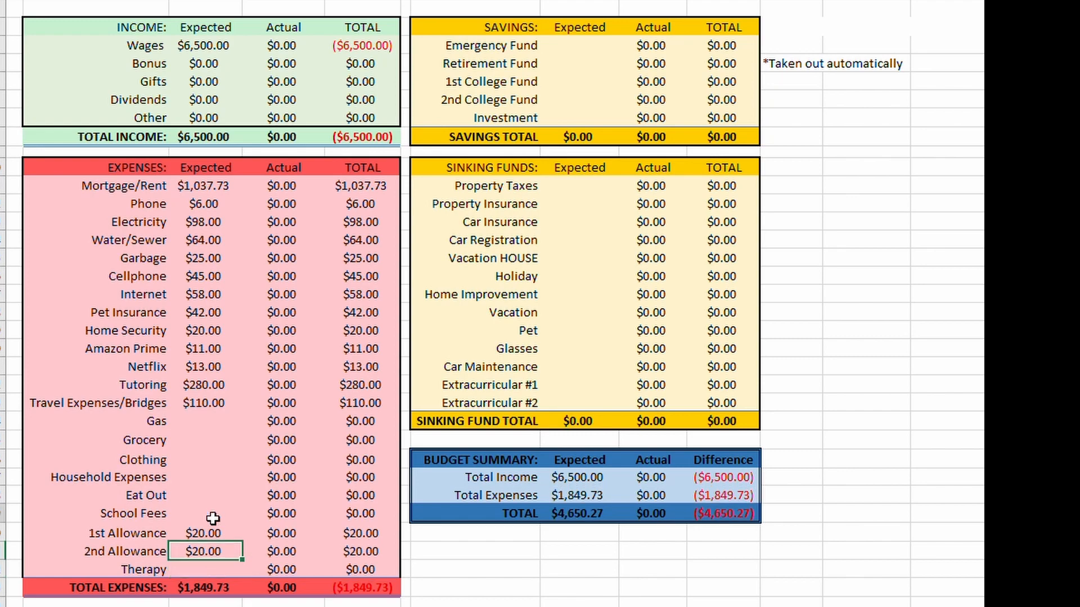
Step: Enter expected expenses of $300 for Gas and $650 for Grocery
click(212, 513)
click(202, 423)
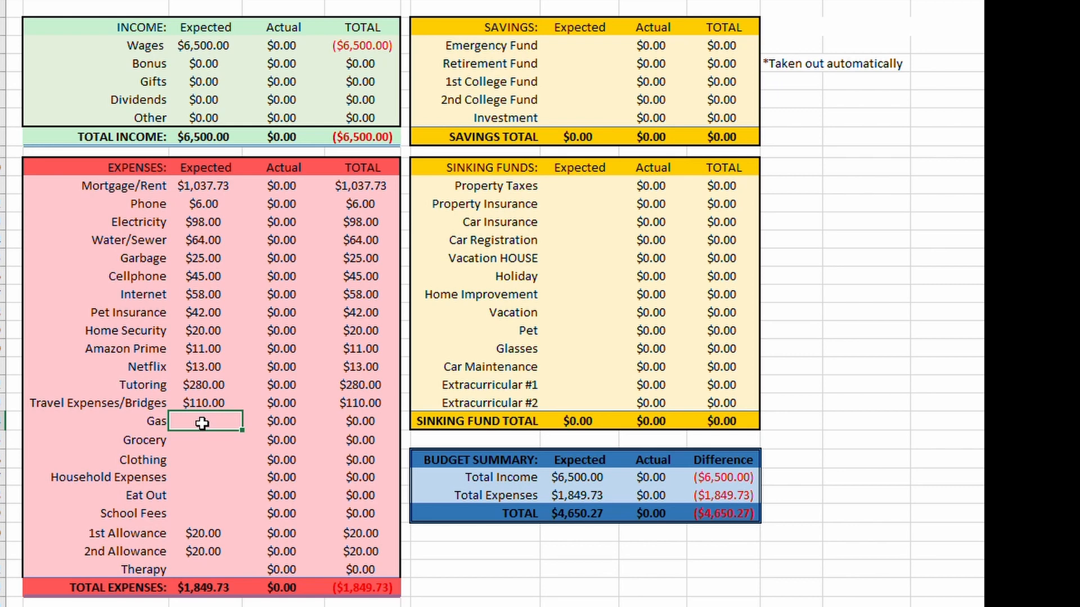
text(300)
key(Return)
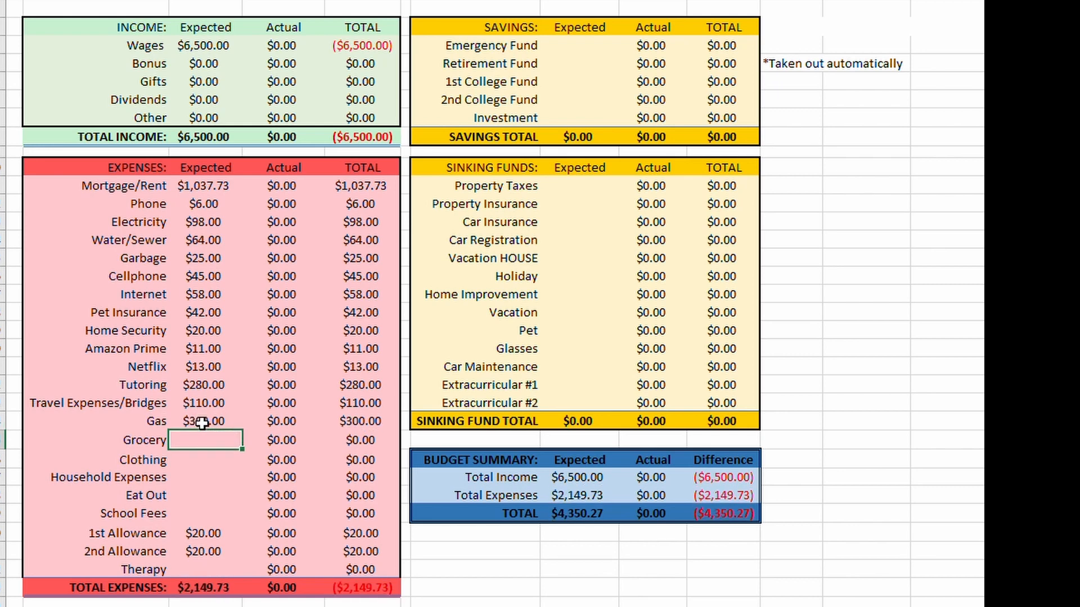
click(203, 421)
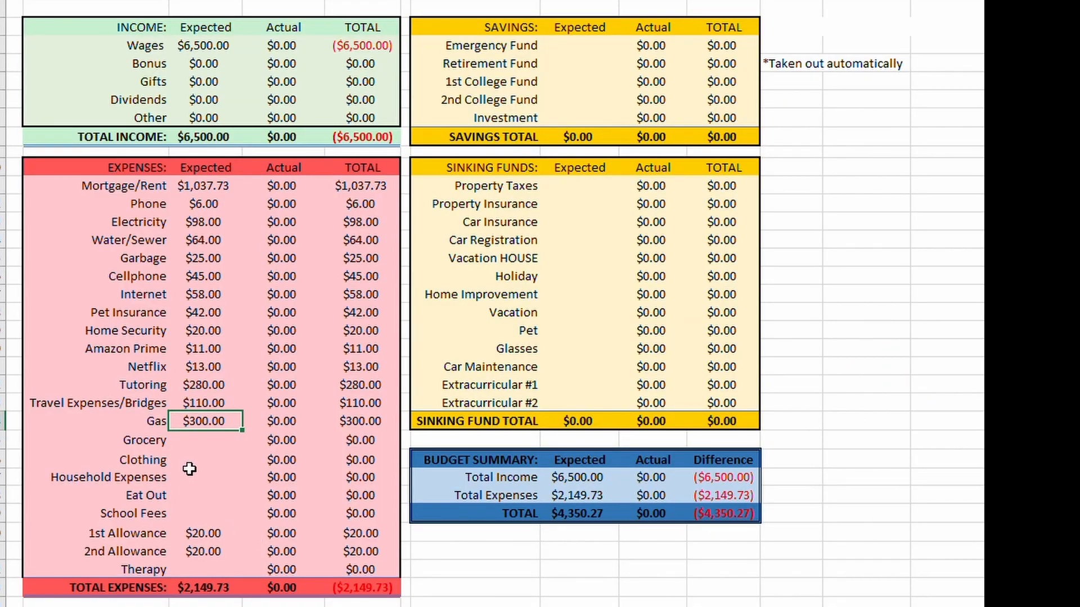
click(206, 438)
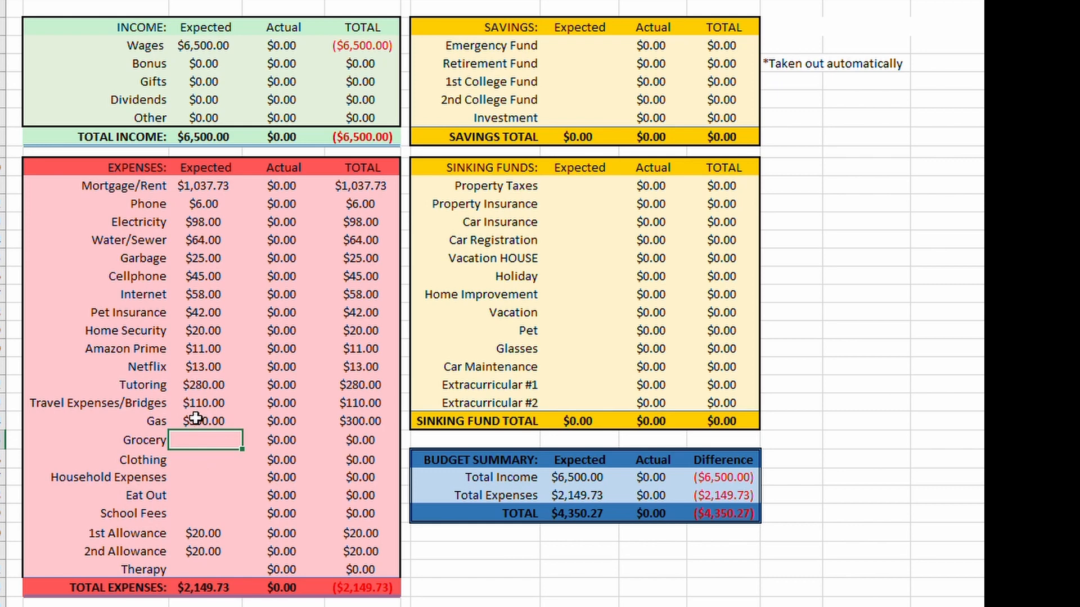
click(202, 427)
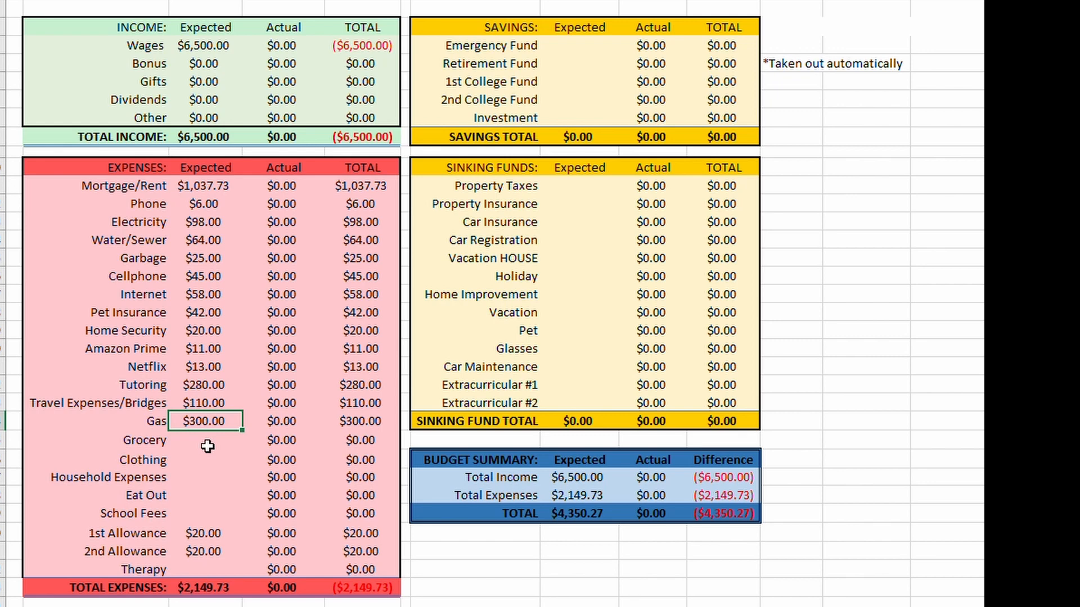
click(204, 436)
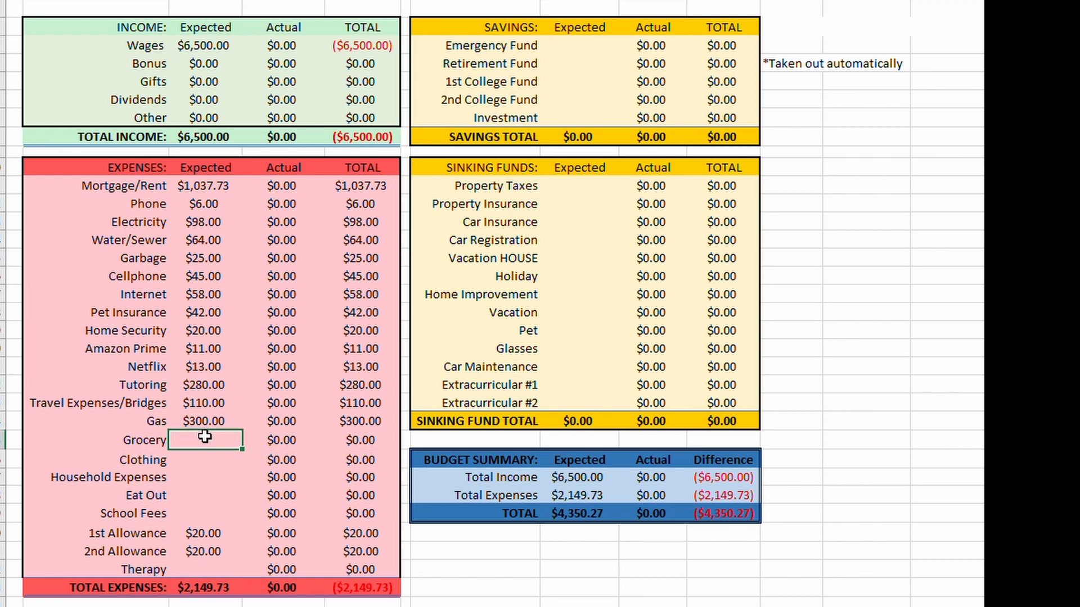
text(650)
key(Return)
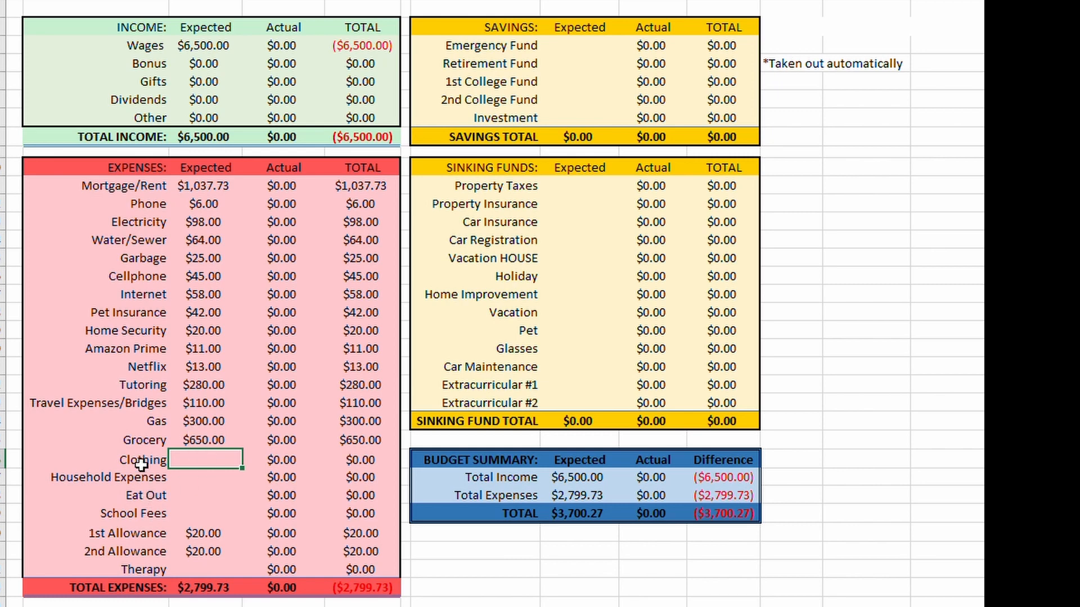
Step: Enter expected expenses of $25 for Clothing and $325 for Household Expenses
drag(140, 461, 128, 570)
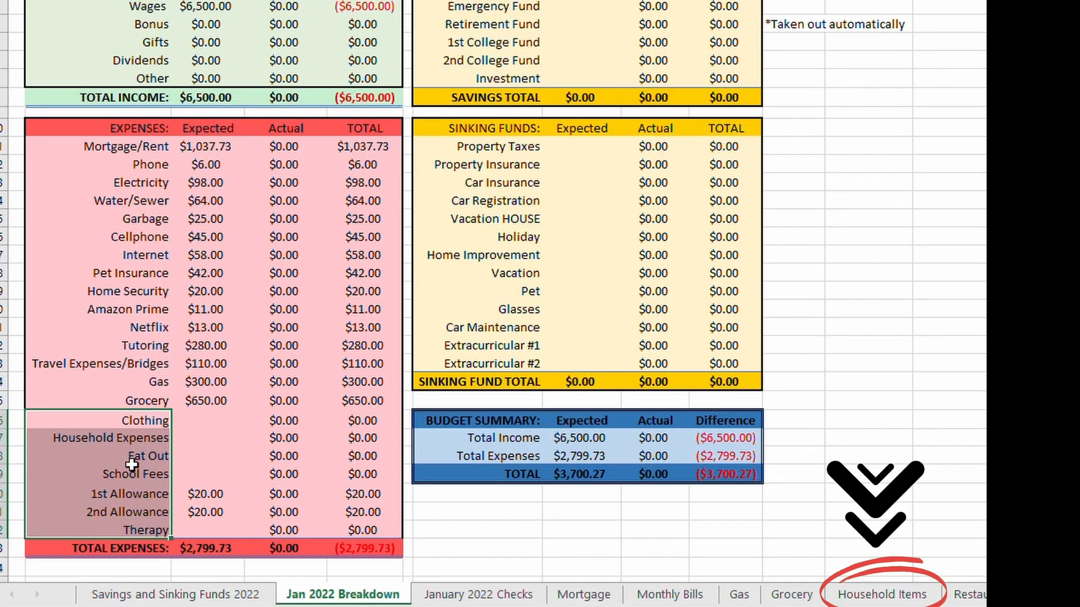
click(141, 477)
click(205, 459)
text(25)
key(Return)
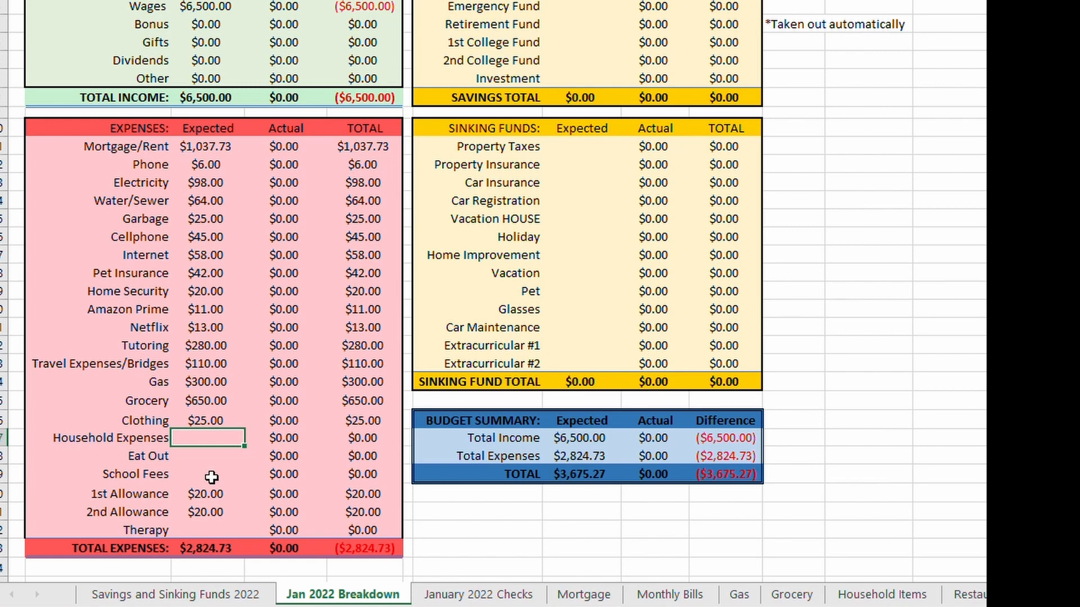
text(325)
key(Return)
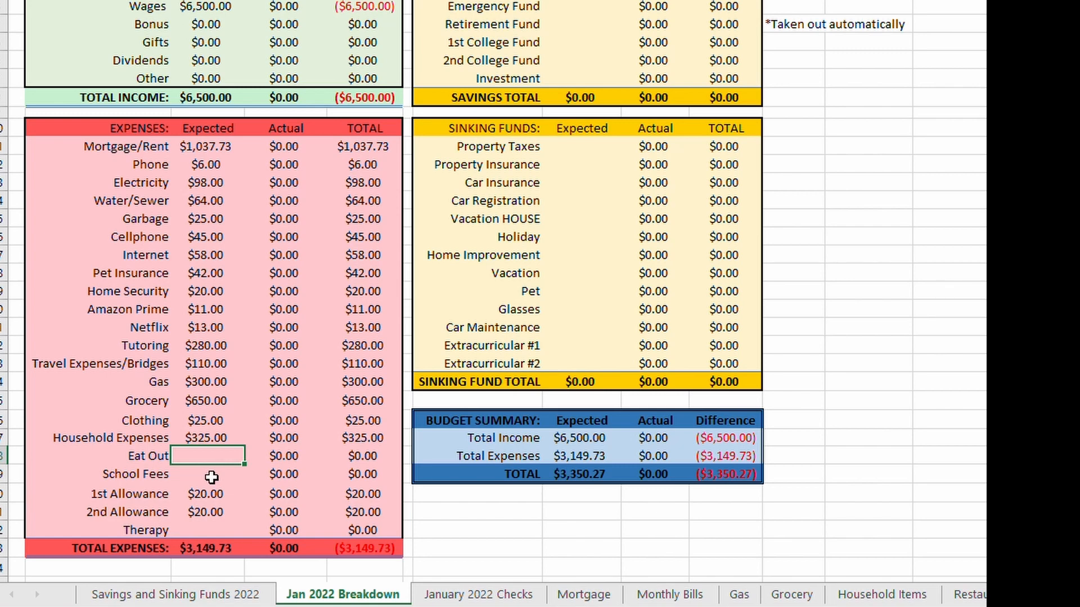
Step: Enter expected expenses of $100 for Eat Out and $50 for School Fees
text(100)
key(Return)
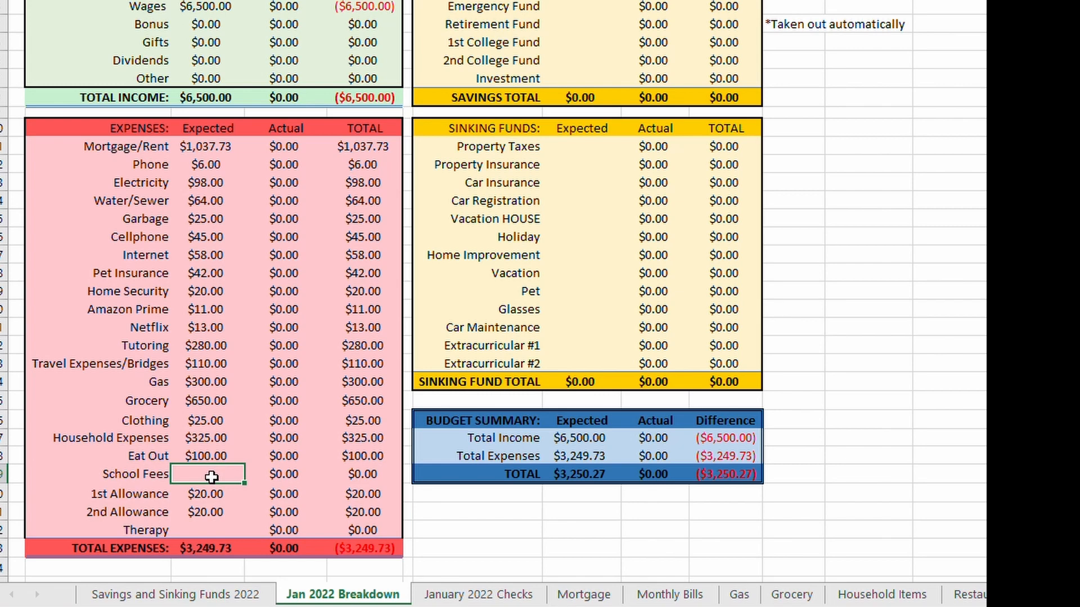
text(50)
key(Return)
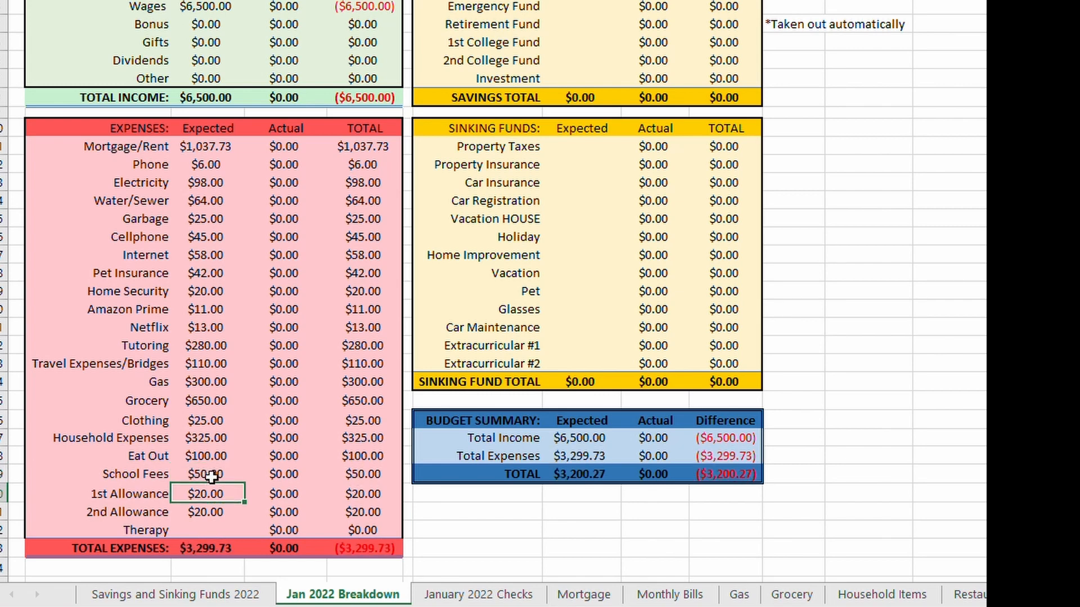
click(211, 476)
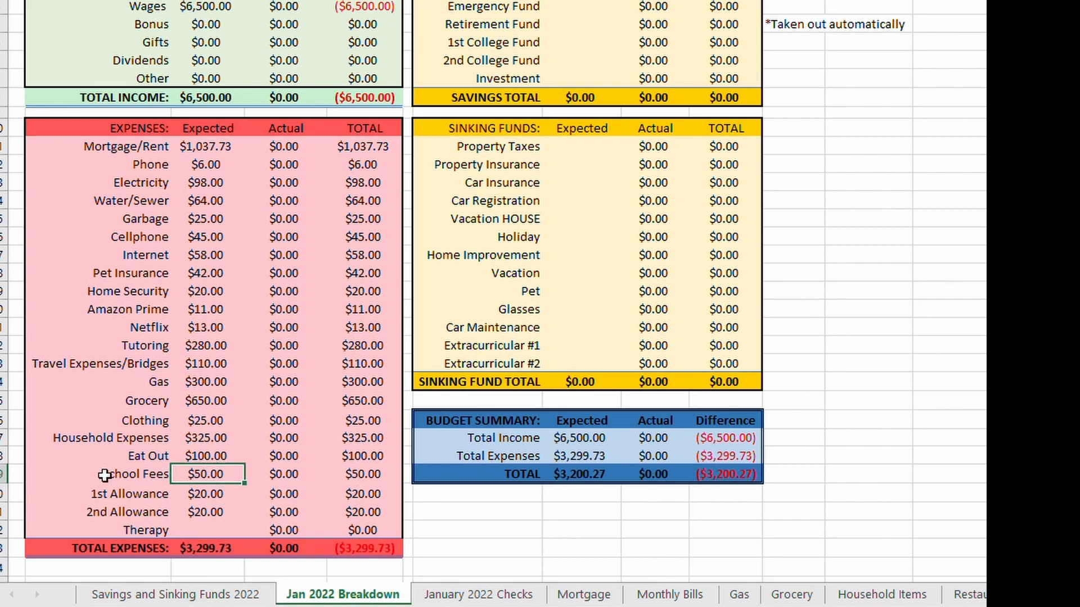
drag(101, 475, 345, 474)
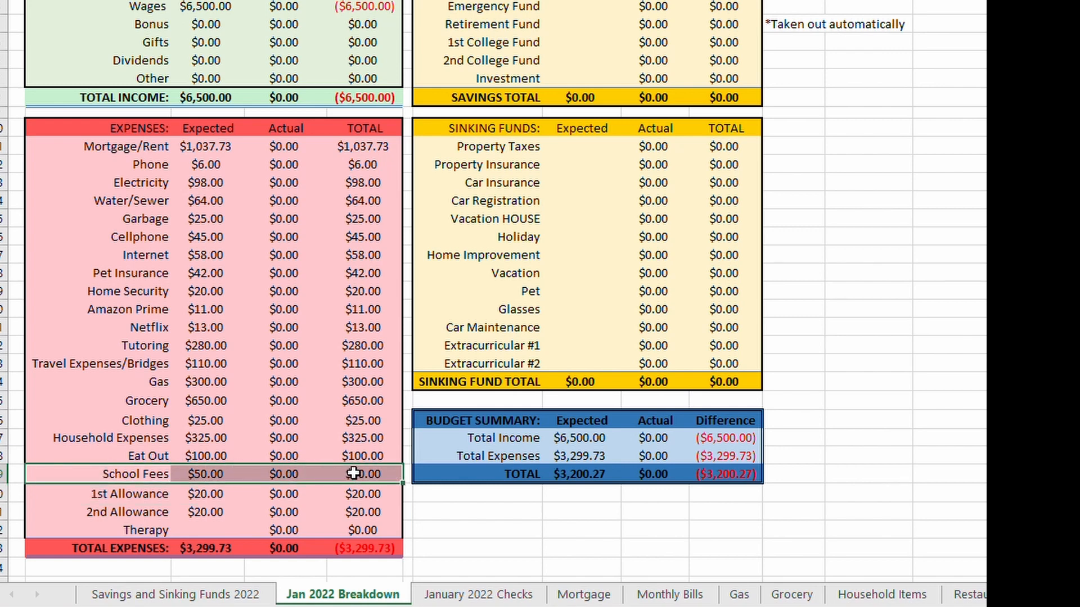
click(216, 474)
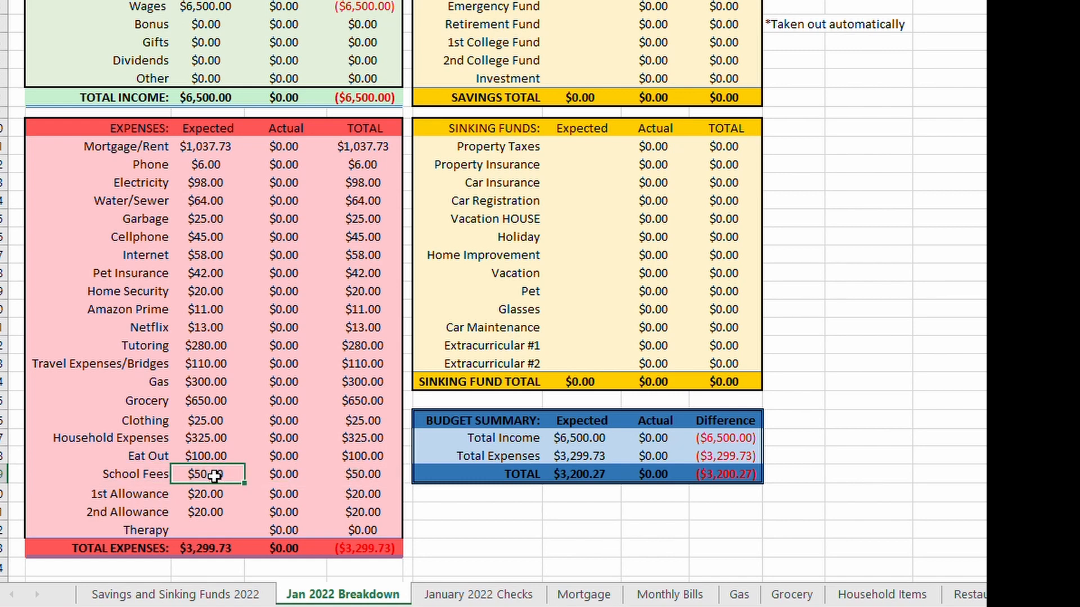
click(107, 469)
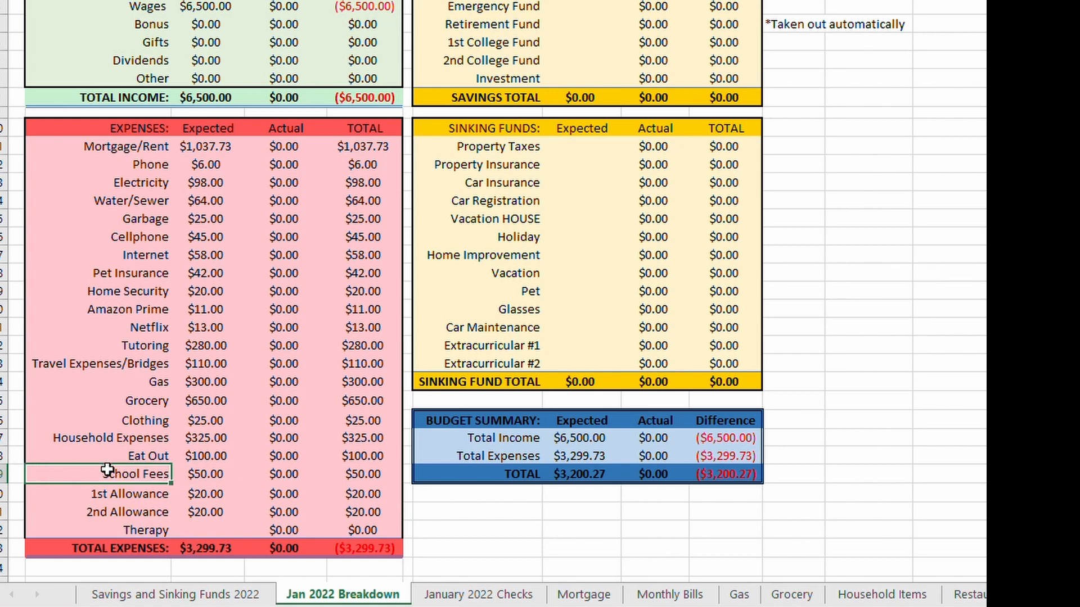
click(202, 467)
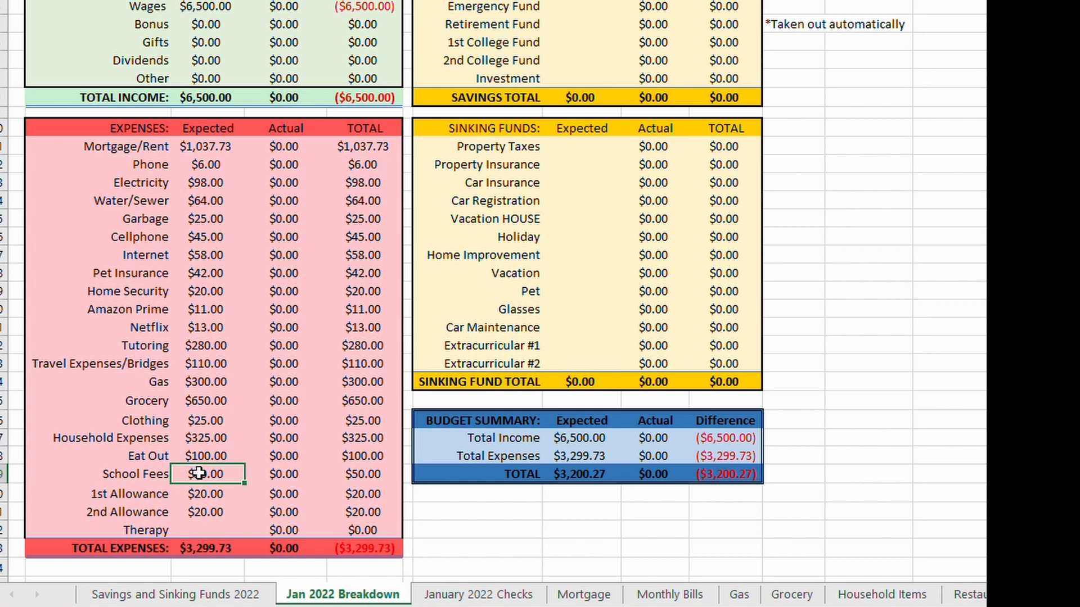
Step: Enter an expected expense of $0 for Therapy
click(207, 526)
text(0)
key(Return)
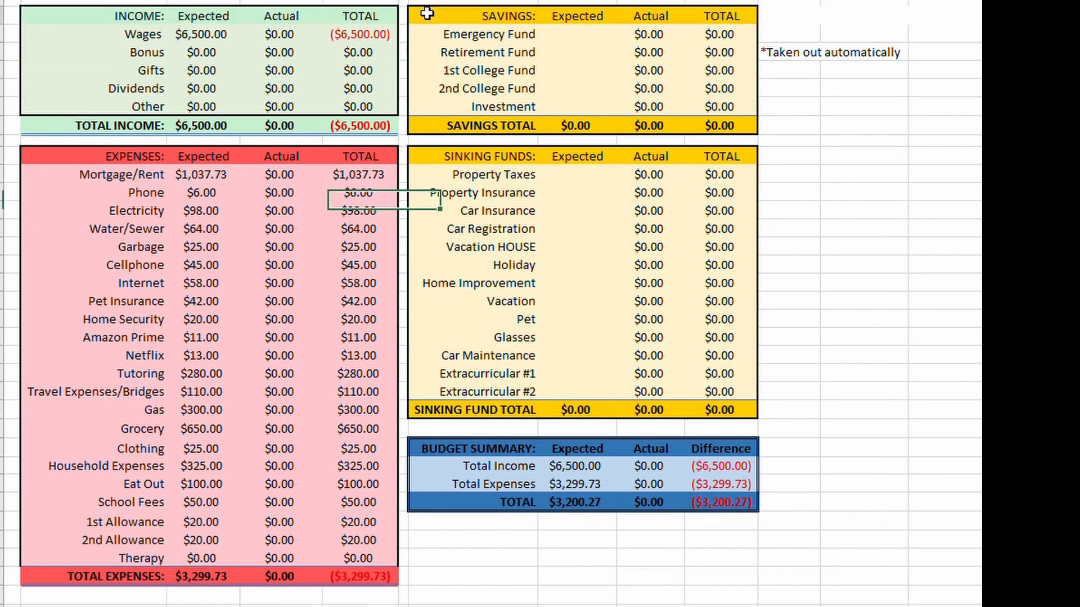
Step: Enter expected savings of $0 for both the Retirement Fund and Investment
drag(510, 0, 726, 410)
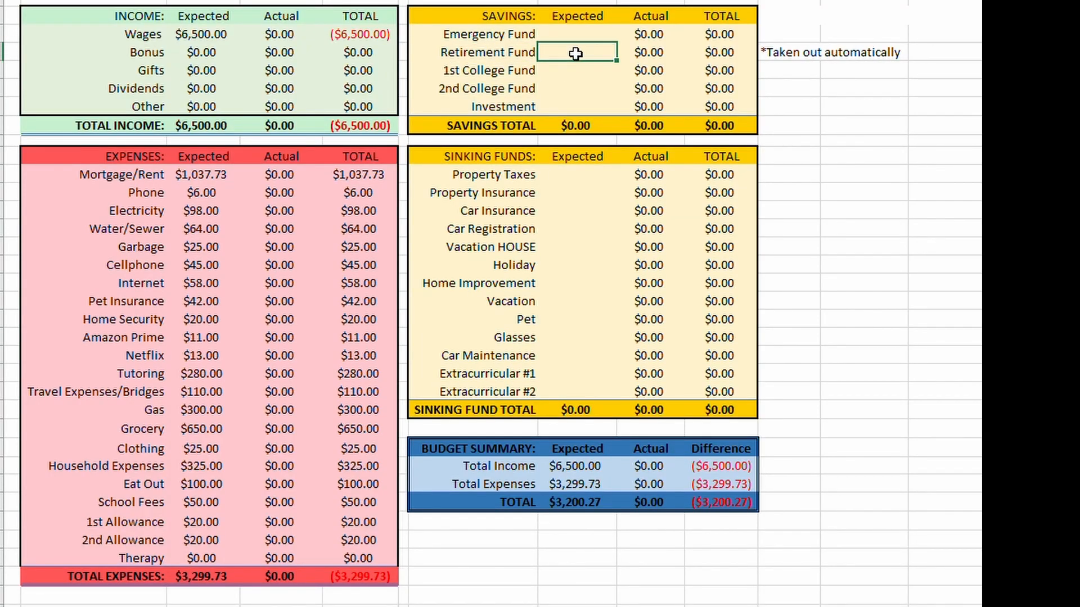
text(0)
key(Return)
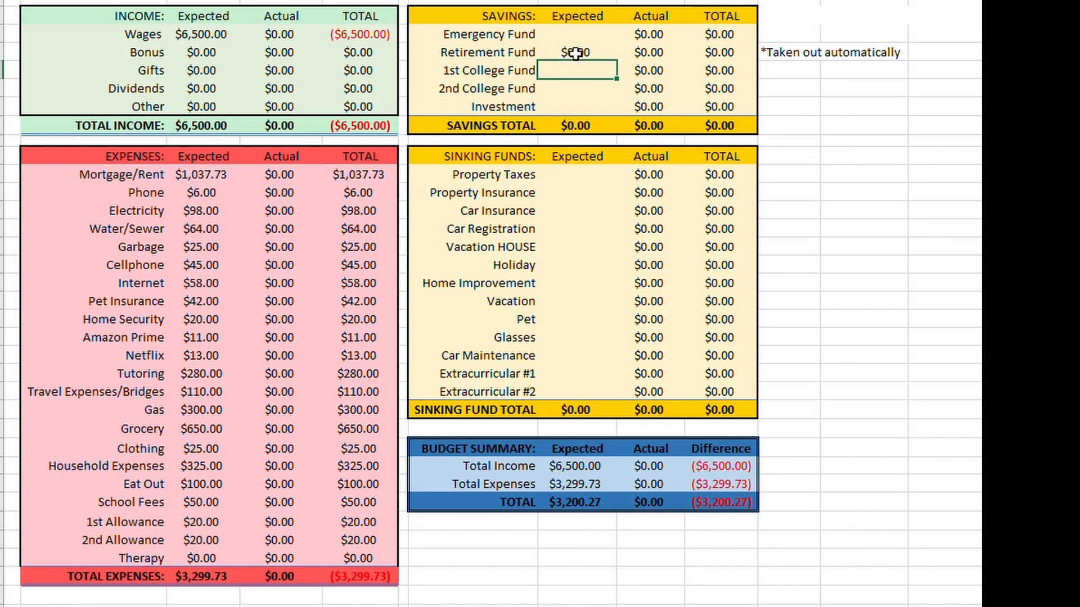
click(808, 54)
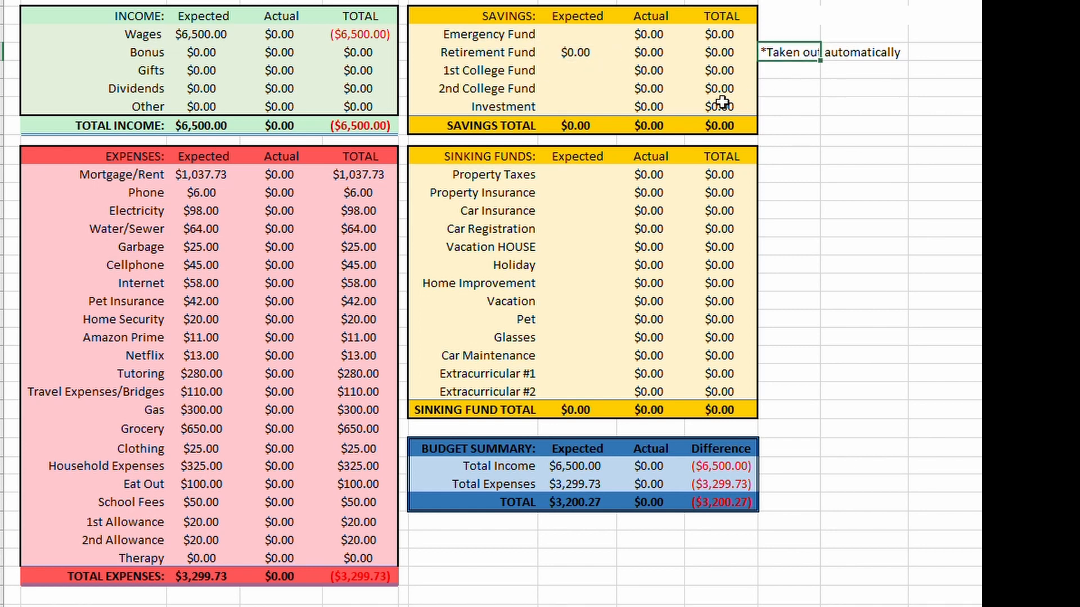
click(563, 104)
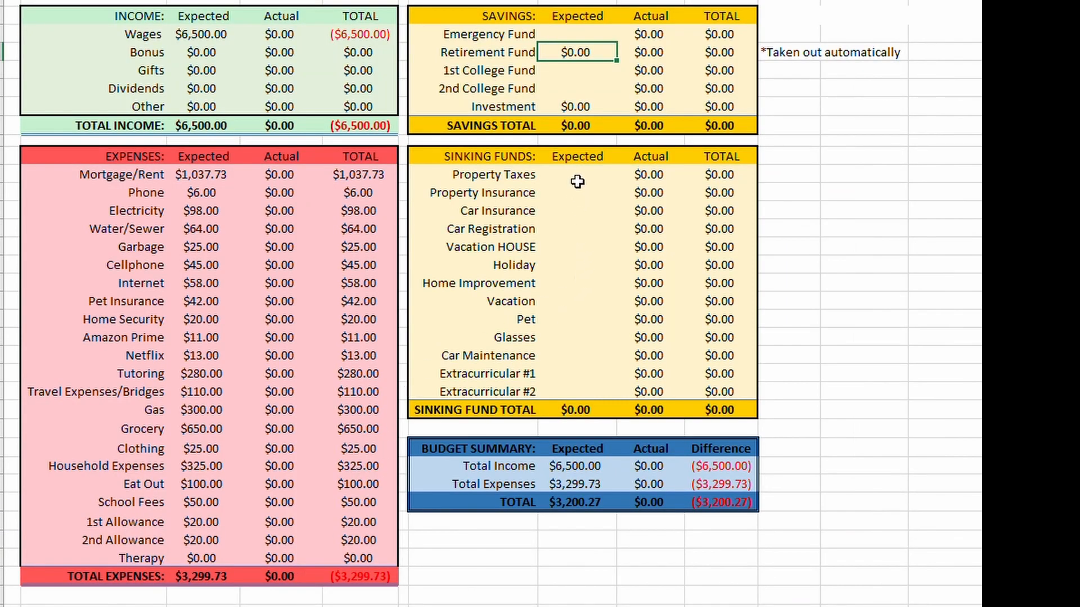
Step: Enter expected sinking fund amounts of $660 for Property Taxes and $84 for Property Insurance
click(576, 173)
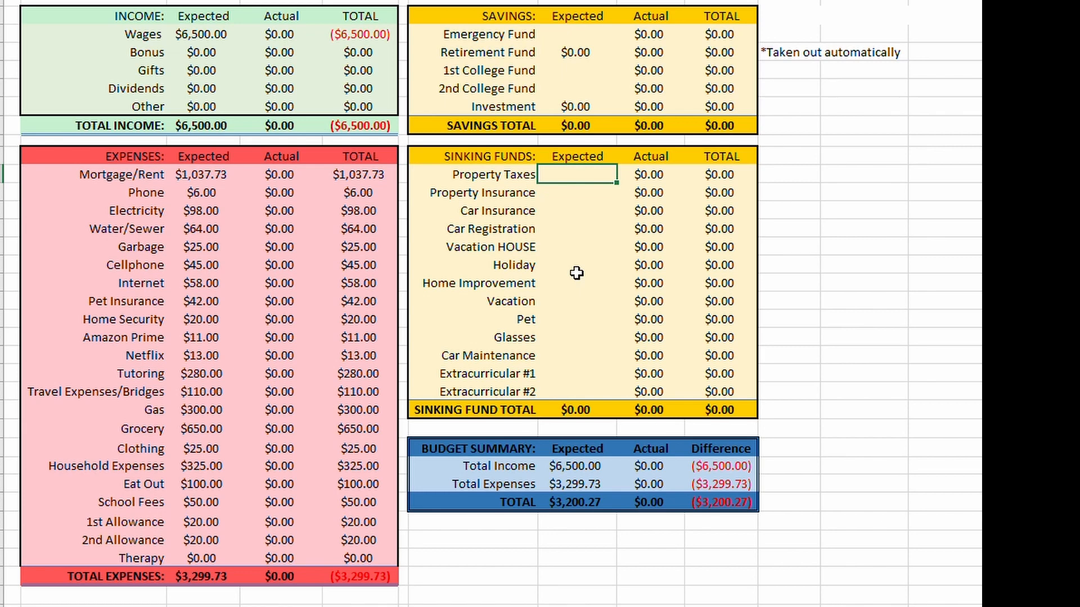
text(660)
key(Return)
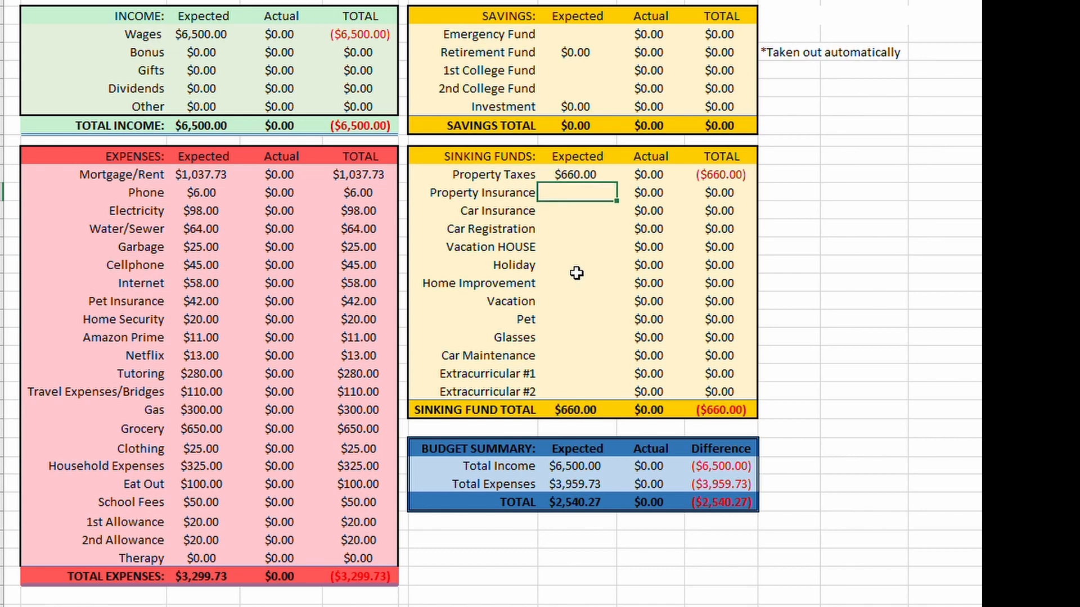
text(84)
key(Return)
Step: Enter expected sinking fund amounts of $180 for Car Insurance, $35 for Car Registration and $300 for Vacation HOUSE
text(180)
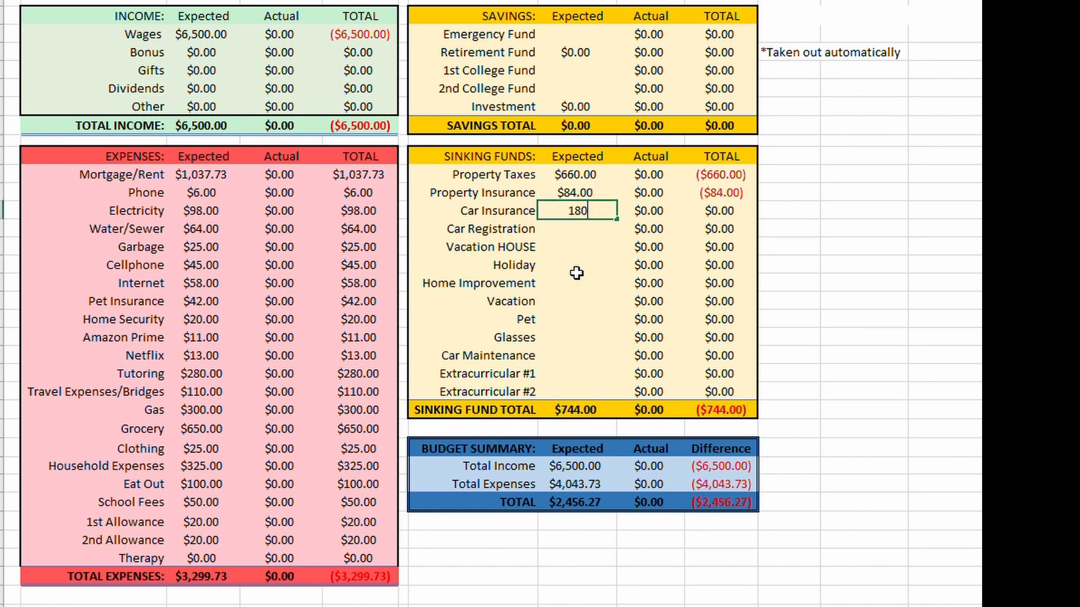
key(Return)
text(35)
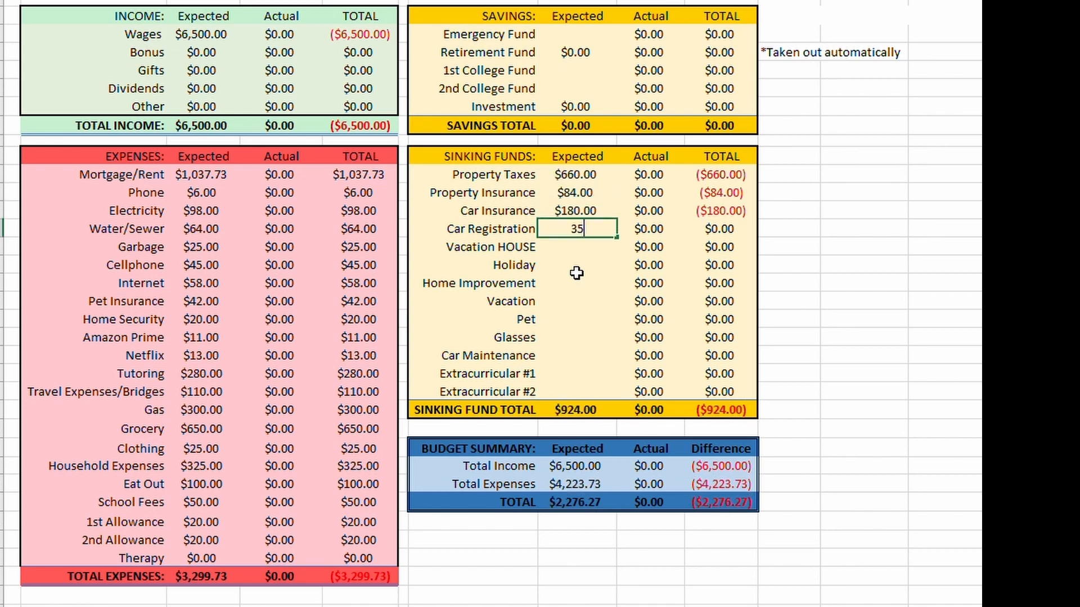
key(Return)
text(300)
key(Return)
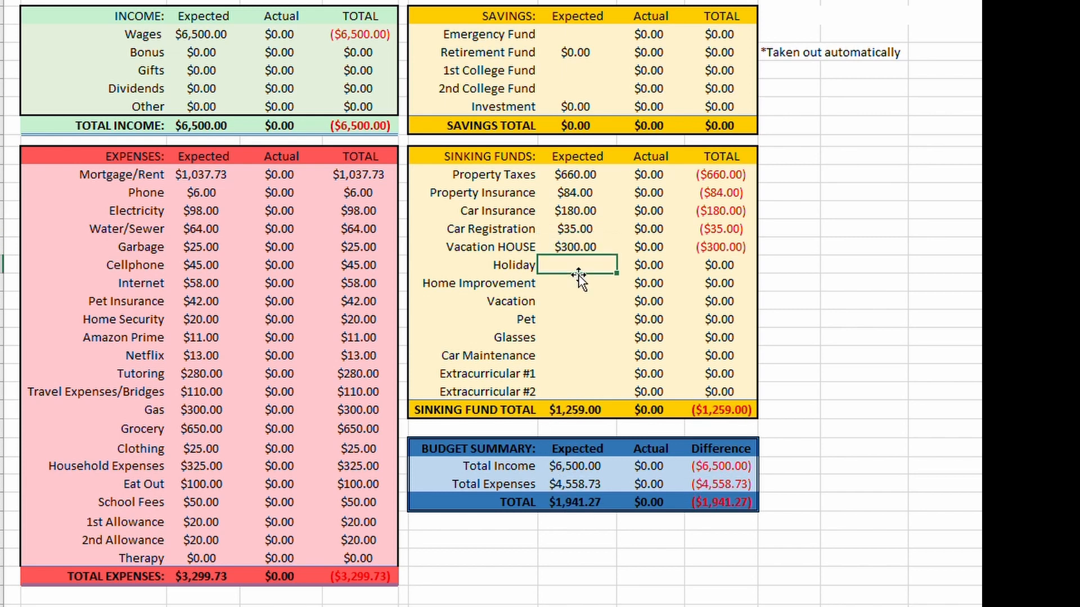
Step: Enter expected sinking fund amounts of $200 for Holiday, $100 for Home Improvement and $250 for Vacation
text(200)
key(Return)
text(100)
key(Return)
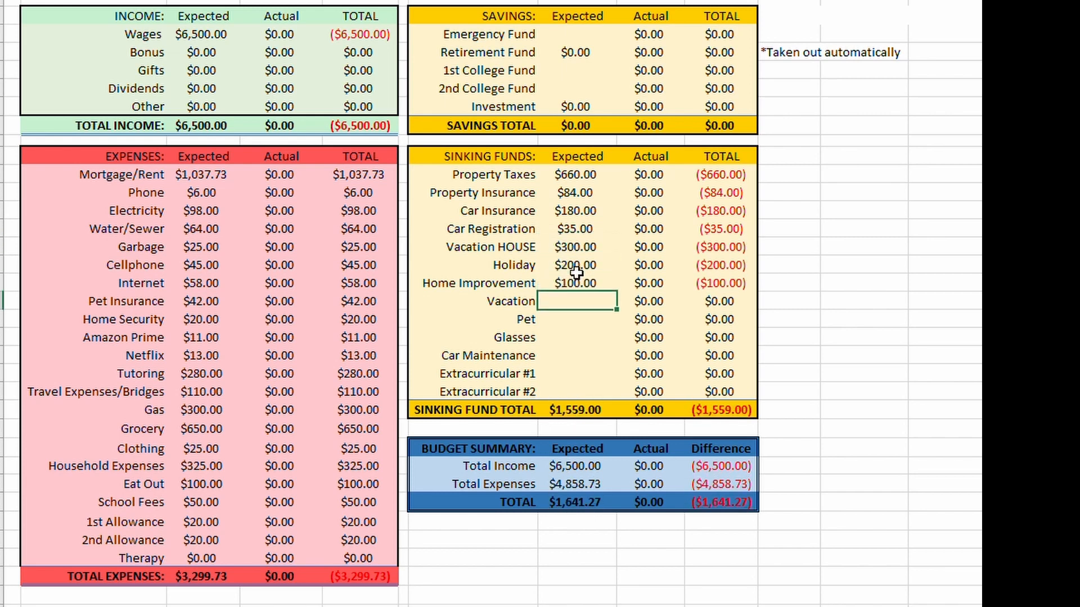
text(250)
key(Return)
Step: Enter expected sinking fund amounts of $150 each for Pet and Glasses
text(150)
key(Return)
text(150)
key(Return)
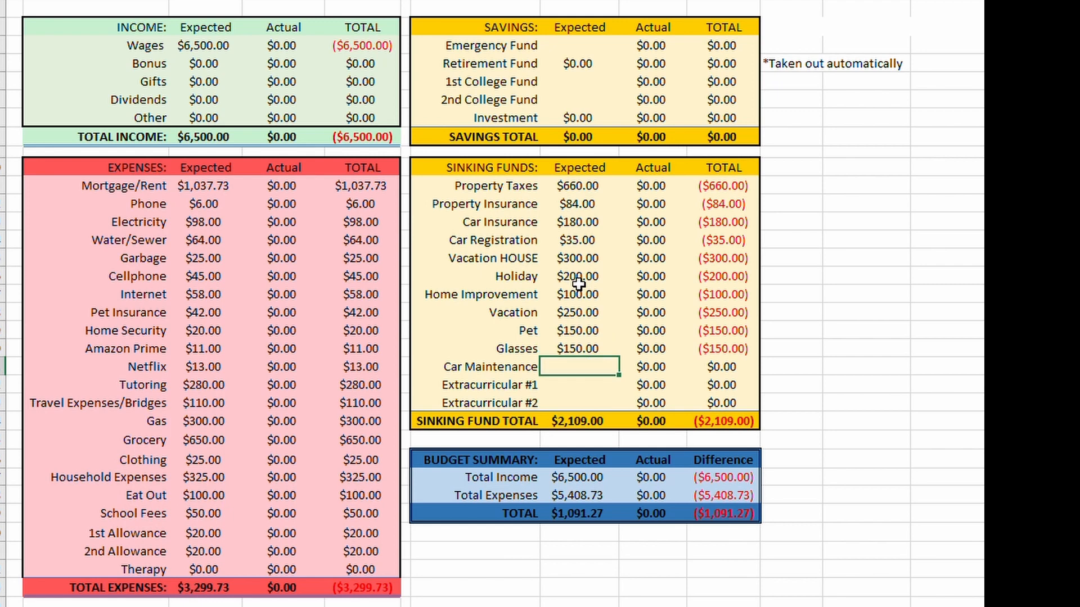
Step: Enter expected sinking fund amounts of $150 for Car Maintenance and $50 each for Extracurricular #1 and Extracurricular #2
text(150 50 6)
key(BackSpace)
text(50)
key(Return)
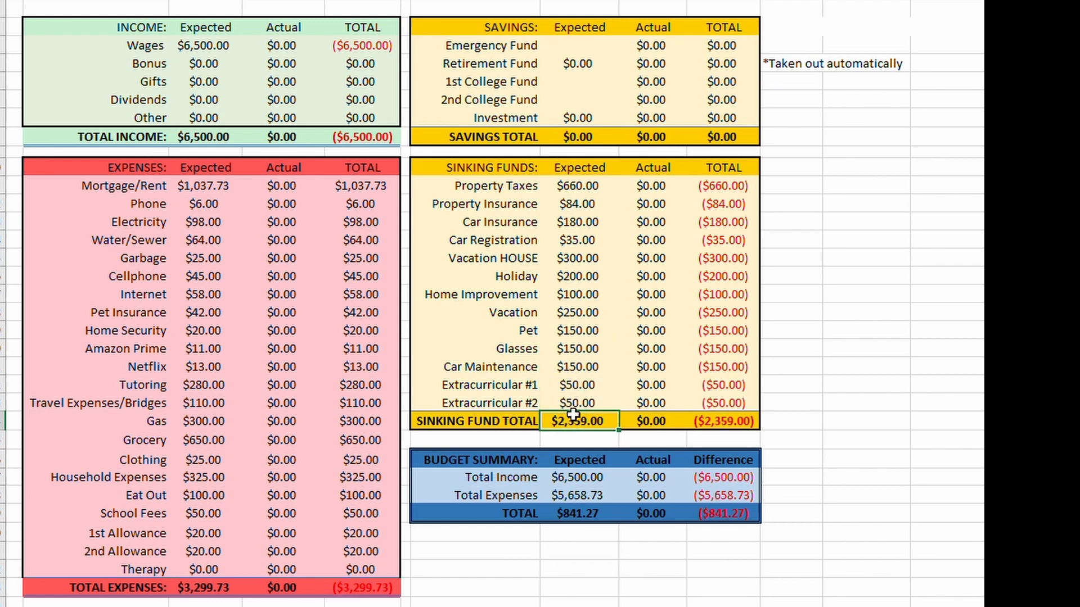
Step: Change the expected sinking fund amount for Glasses to $0
click(580, 345)
text(0)
key(Return)
click(594, 400)
key(Up)
key(Up)
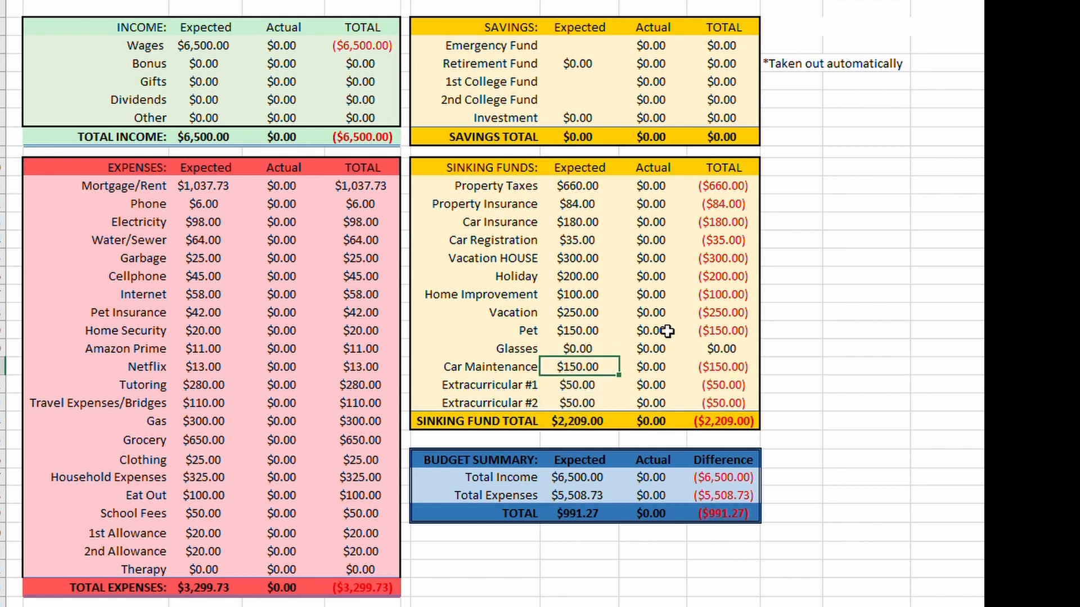
click(594, 401)
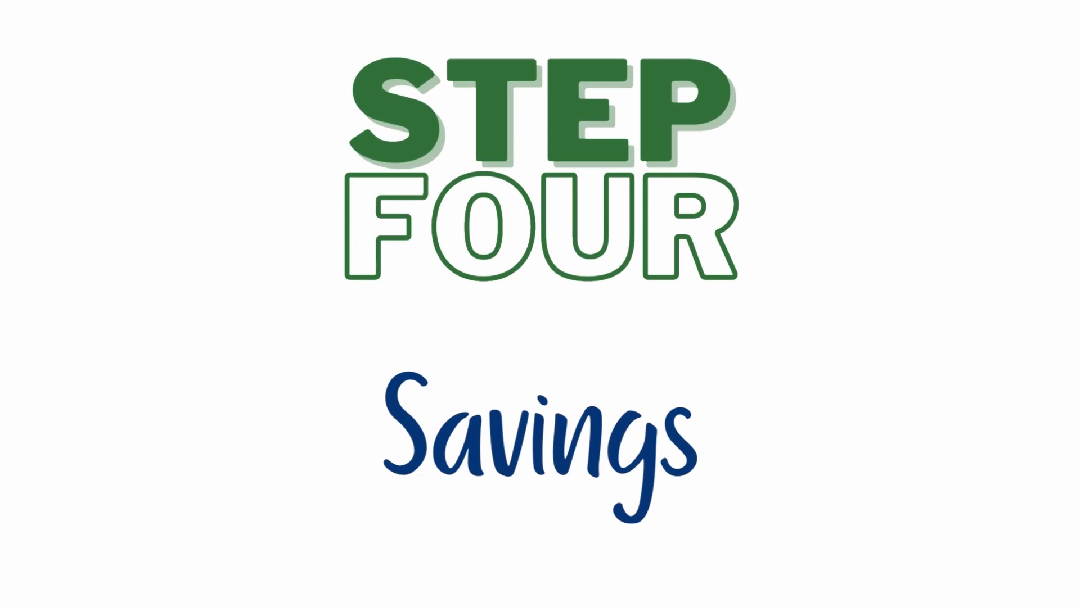
Step: Enter an expected savings amount of $0 for the 1st College Fund
click(562, 513)
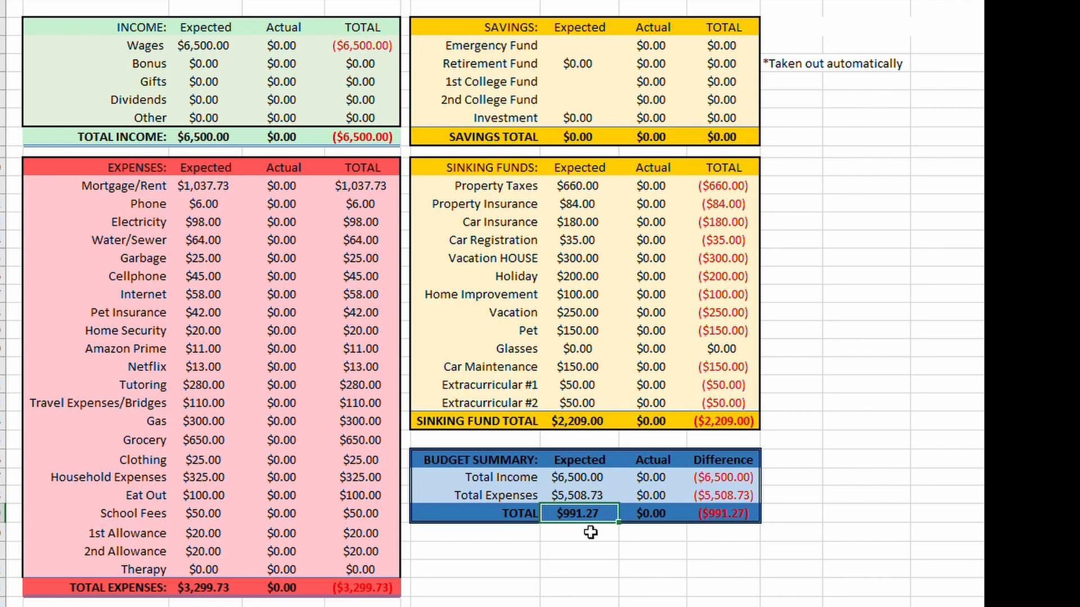
click(569, 82)
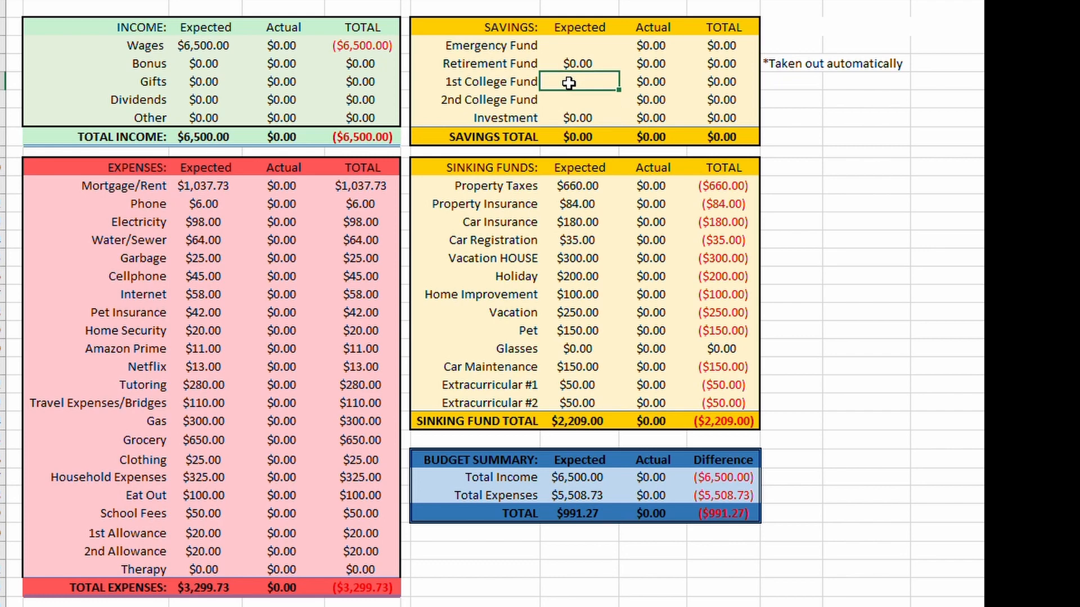
text(0)
key(Return)
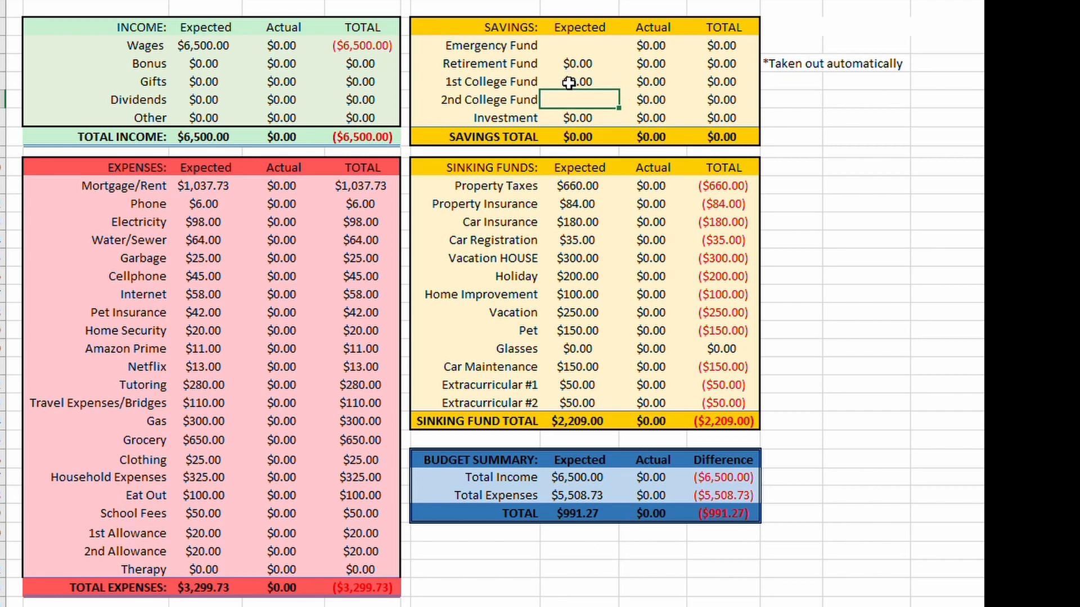
Step: Enter an expected savings amount of $100 for the 2nd College Fund
text(100)
key(Return)
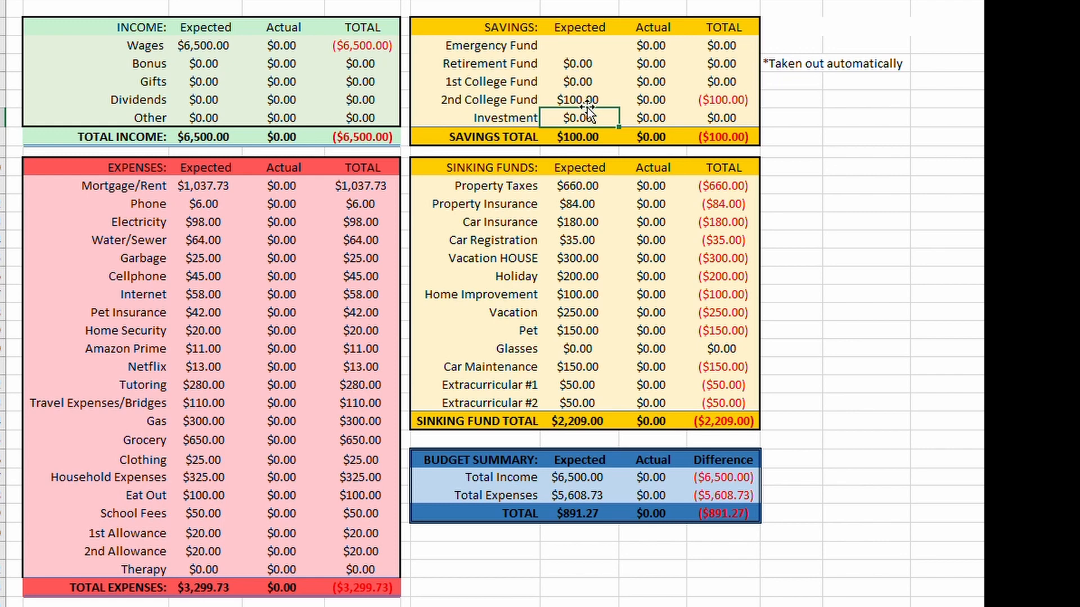
click(585, 101)
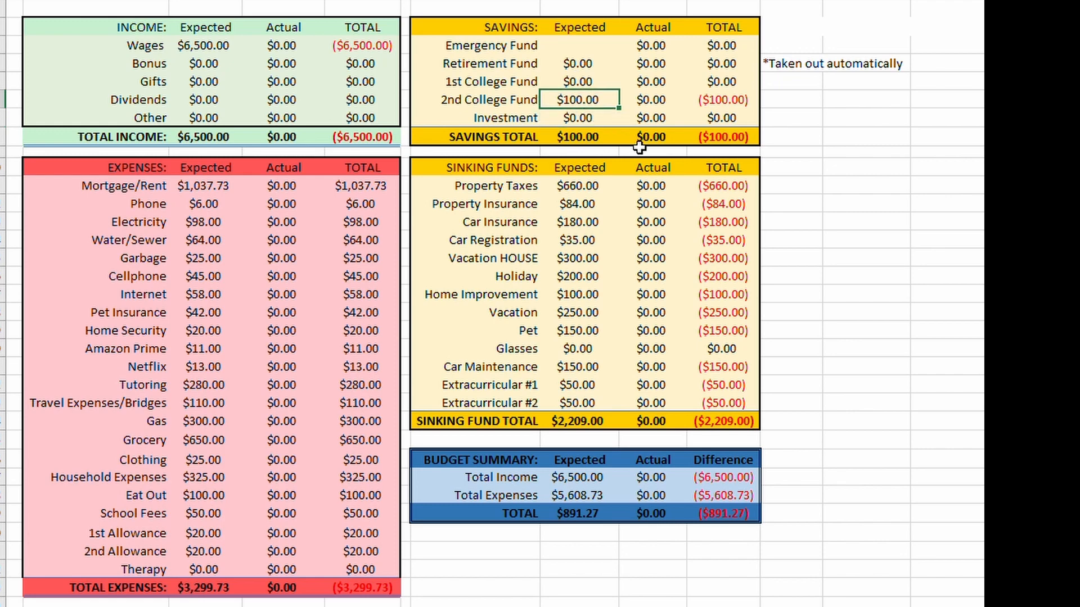
Step: Enter an expected Emergency Fund amount of $891.27 and check the totals in the budget summary
click(591, 518)
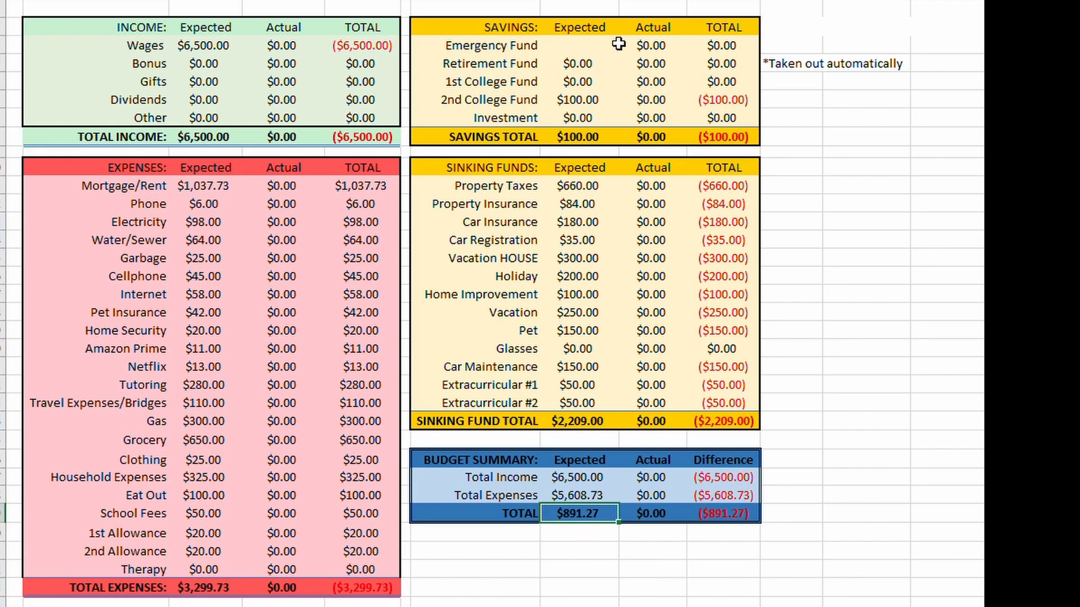
click(578, 44)
text(891.27)
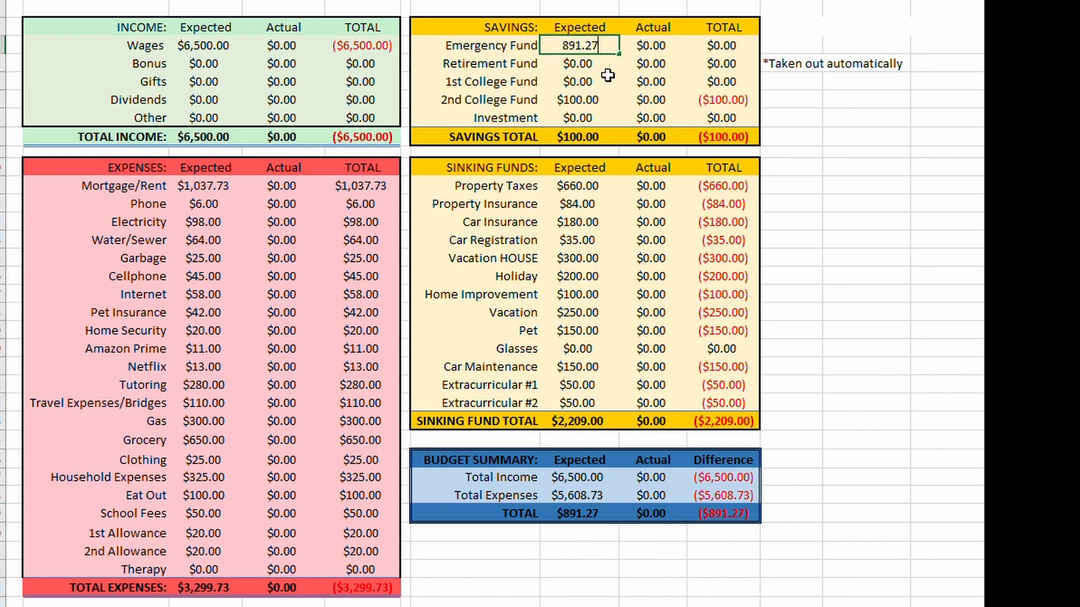
key(Return)
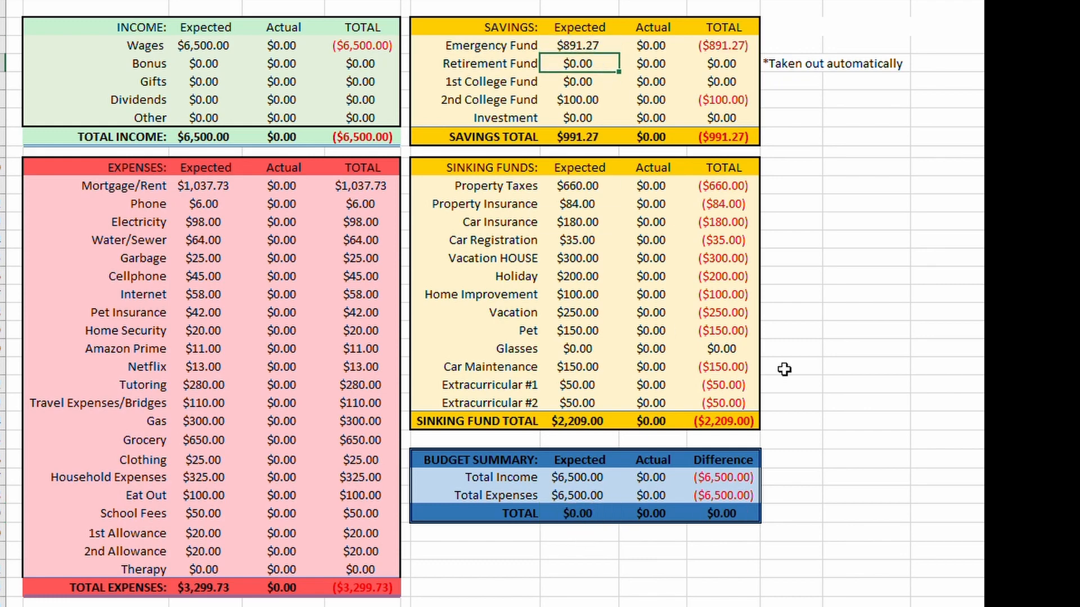
click(575, 510)
click(652, 509)
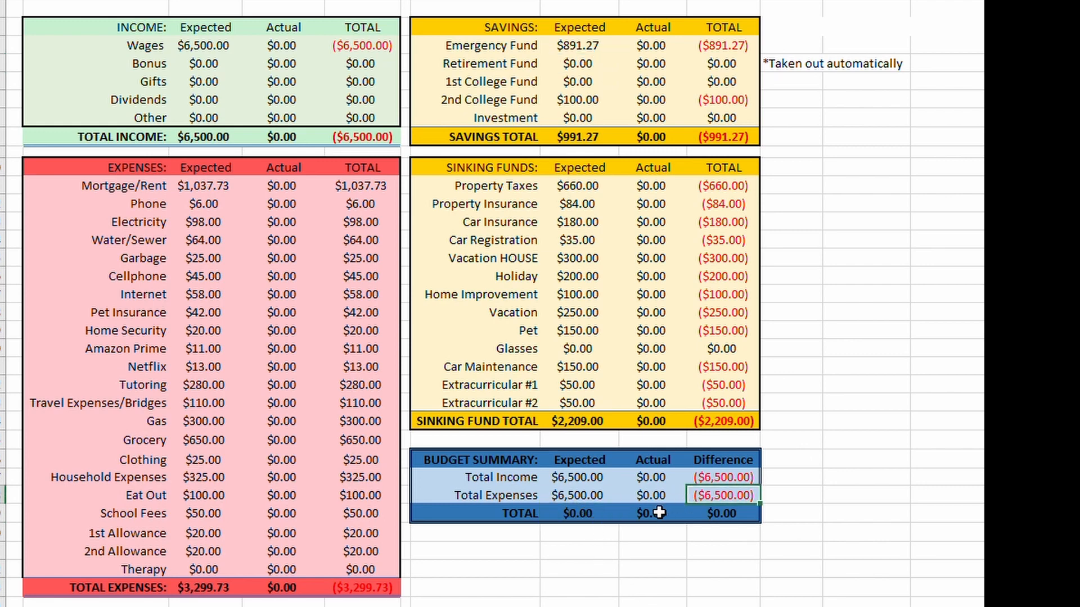
click(721, 514)
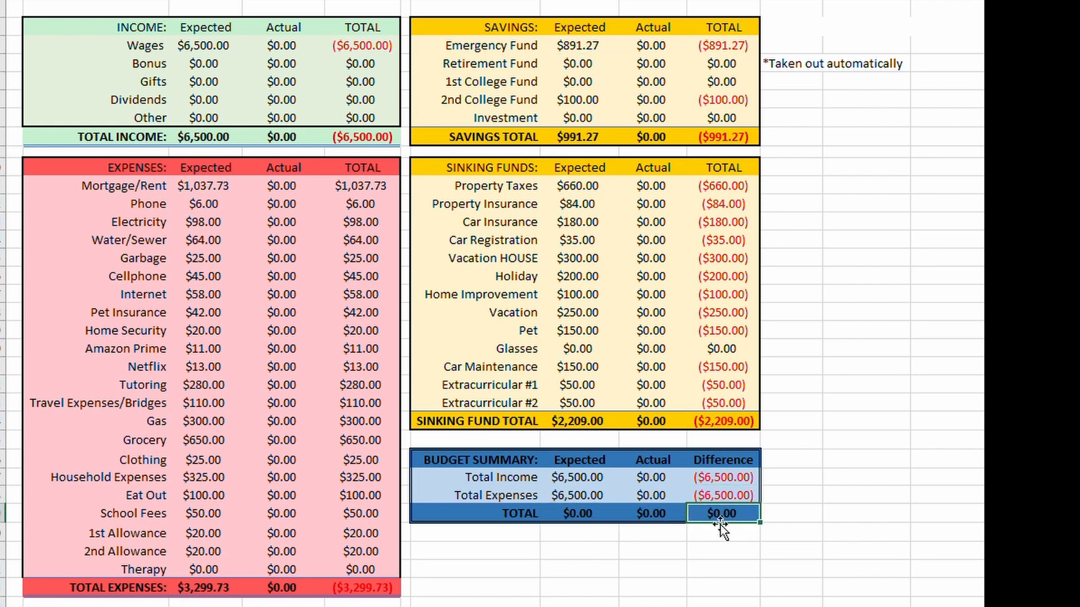
click(570, 509)
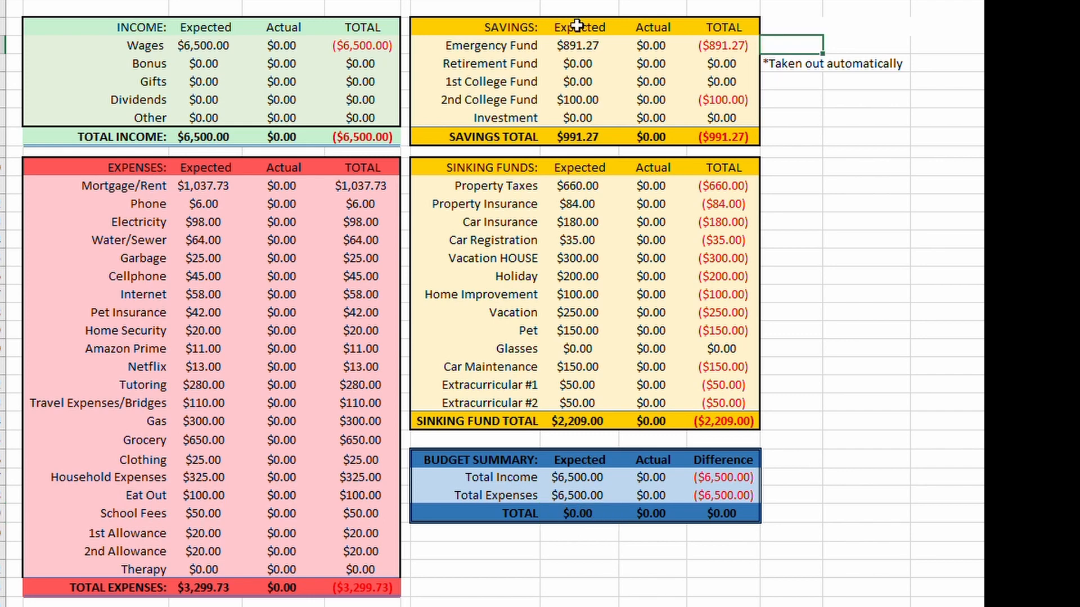
Step: In the empty cell beside the Emergency Fund row, calculate a six-month emergency fund target with =6*(C33+H11+H12+H13+H14)
click(579, 49)
click(779, 40)
text(=6*()
click(191, 586)
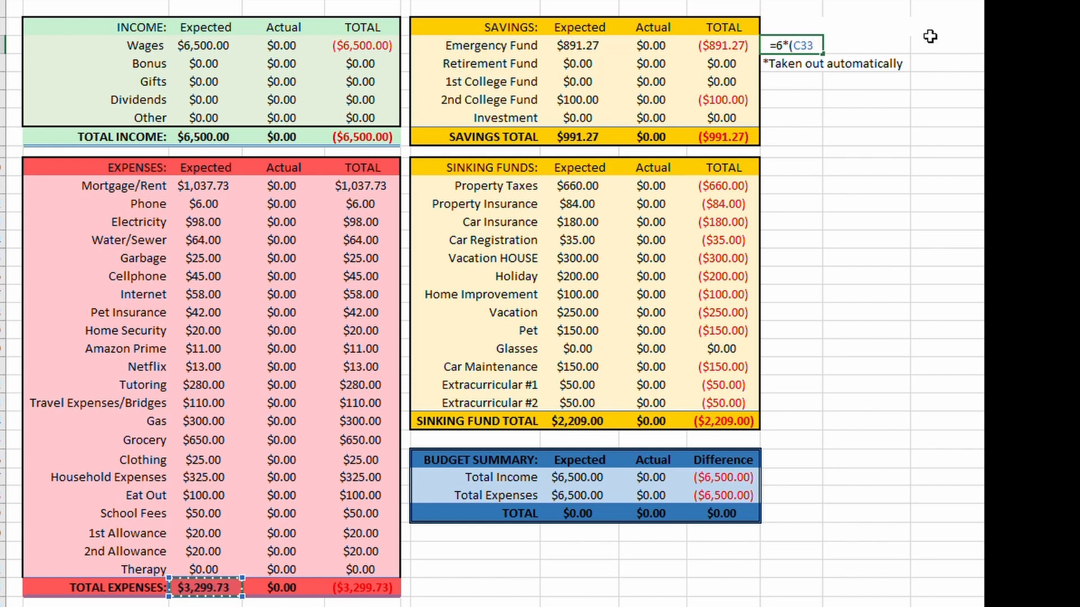
text(+)
click(569, 184)
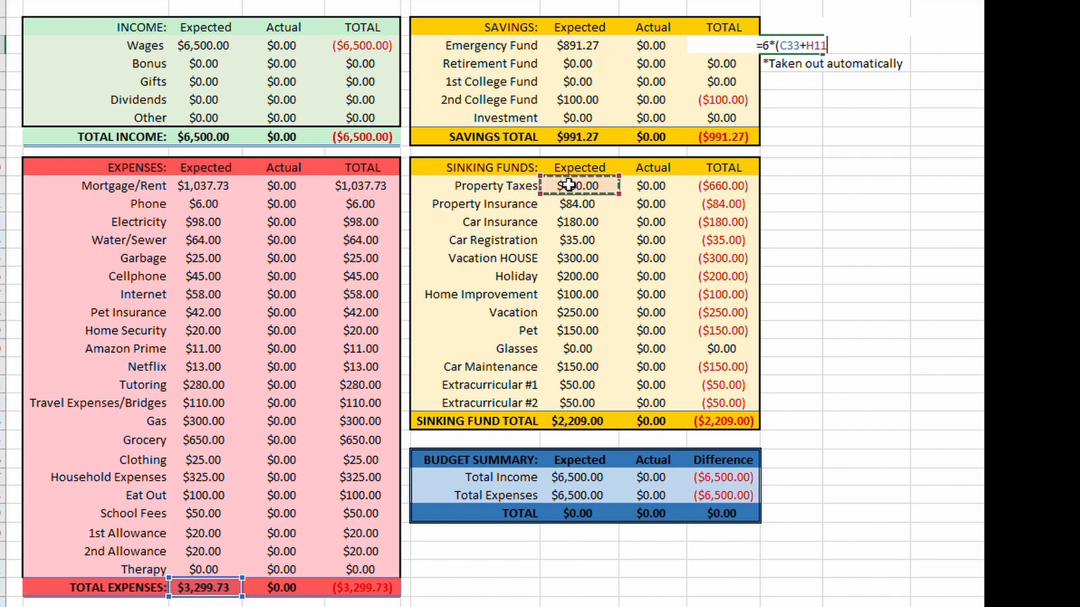
text(+)
click(587, 206)
text(+)
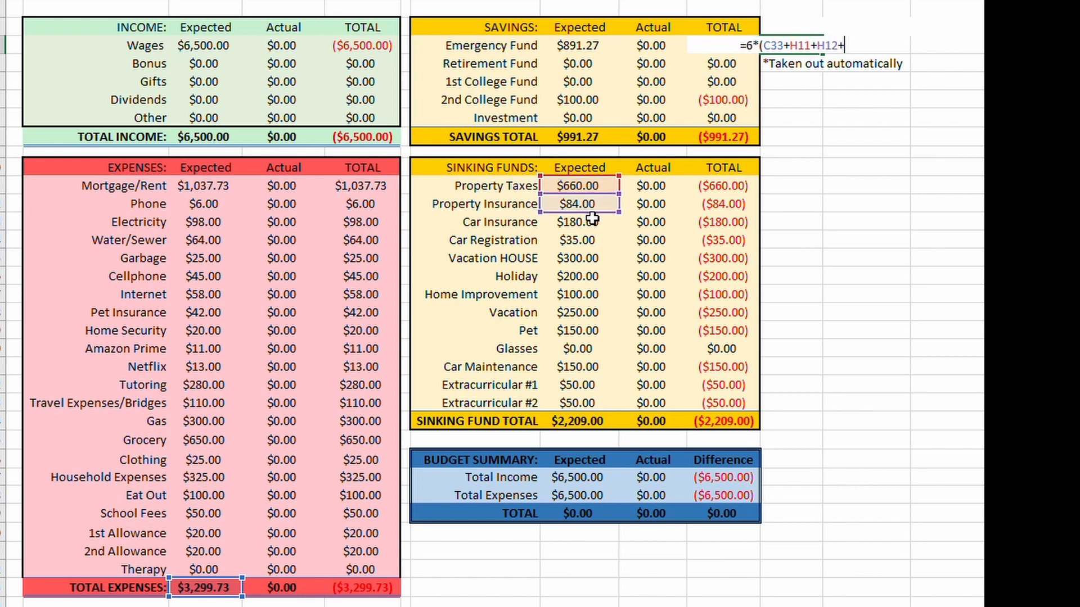
click(588, 223)
text(+)
click(593, 240)
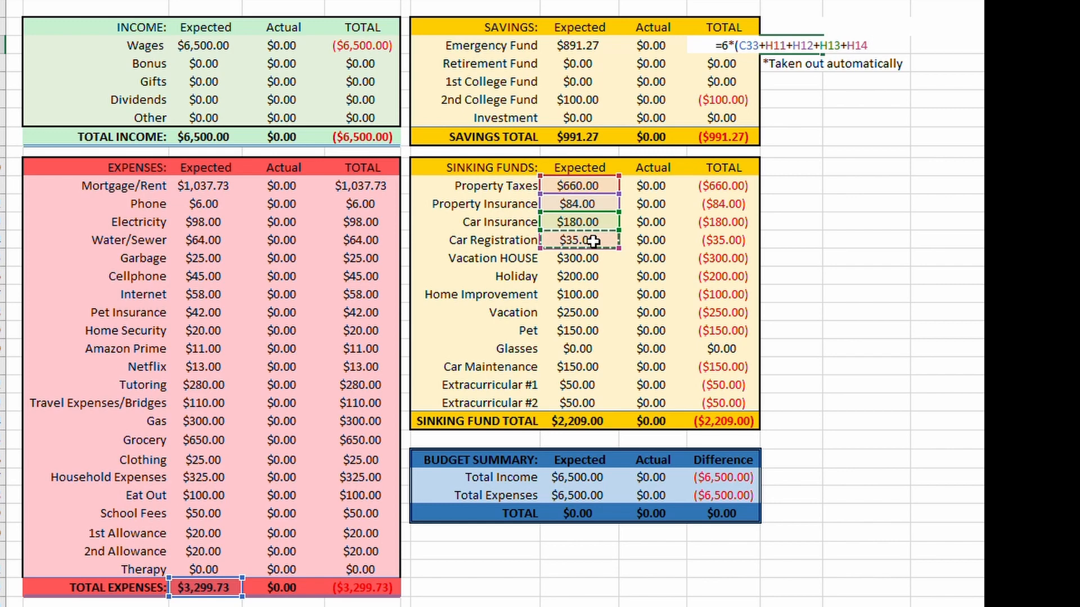
text())
key(Return)
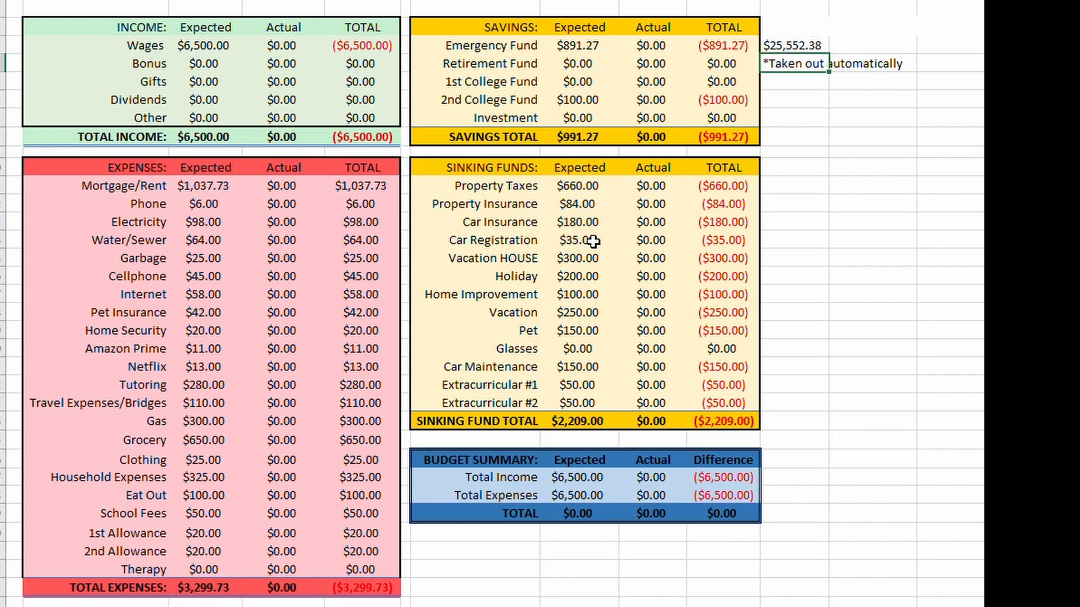
click(817, 44)
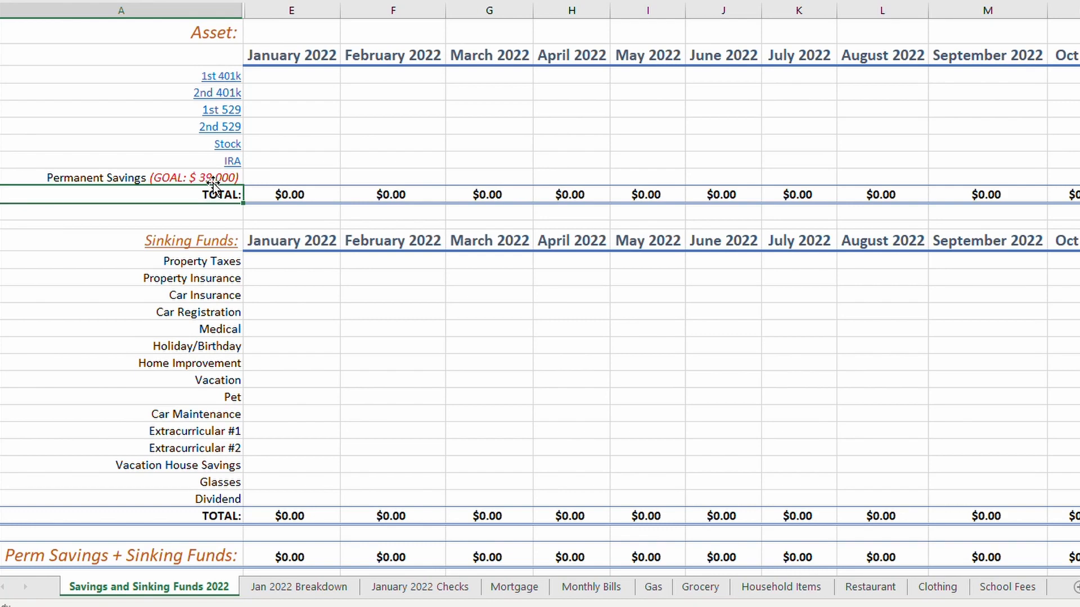
Step: Change the Permanent Savings goal on the Savings and Sinking Funds 2022 sheet to $26,000
click(213, 178)
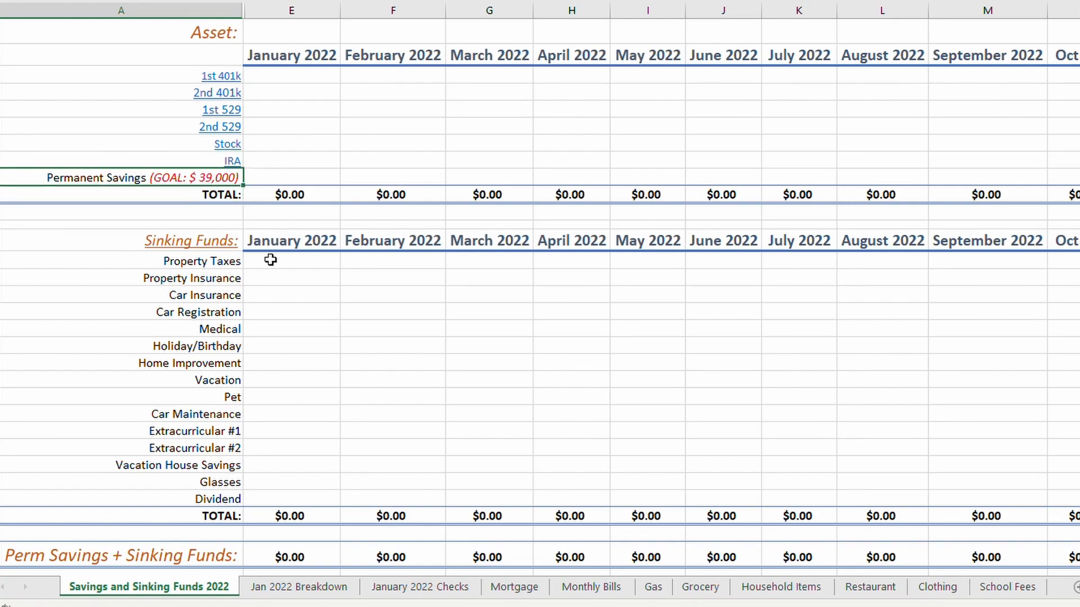
click(298, 586)
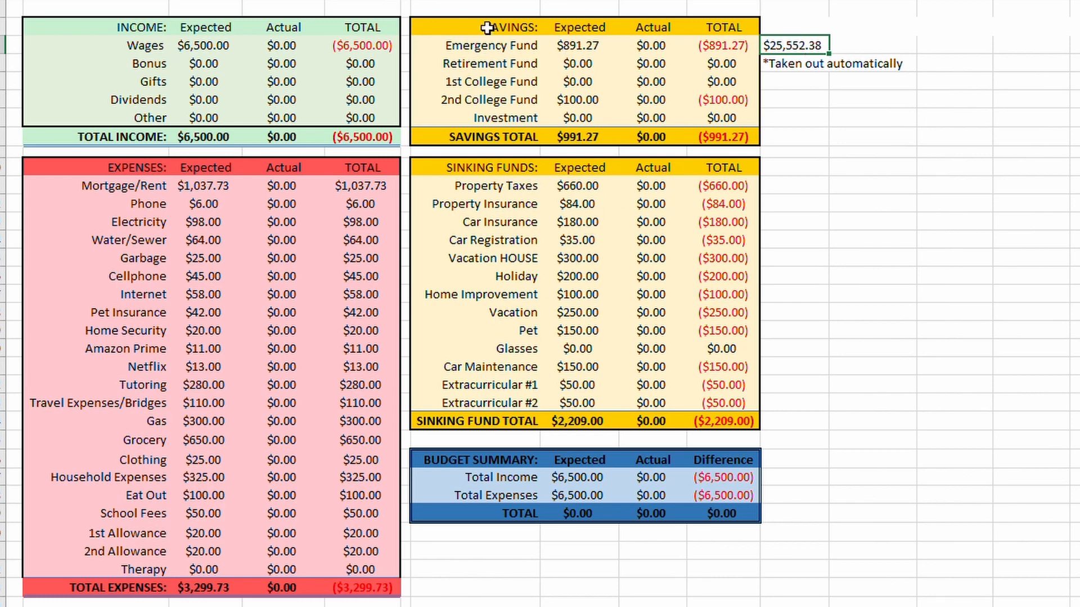
click(566, 259)
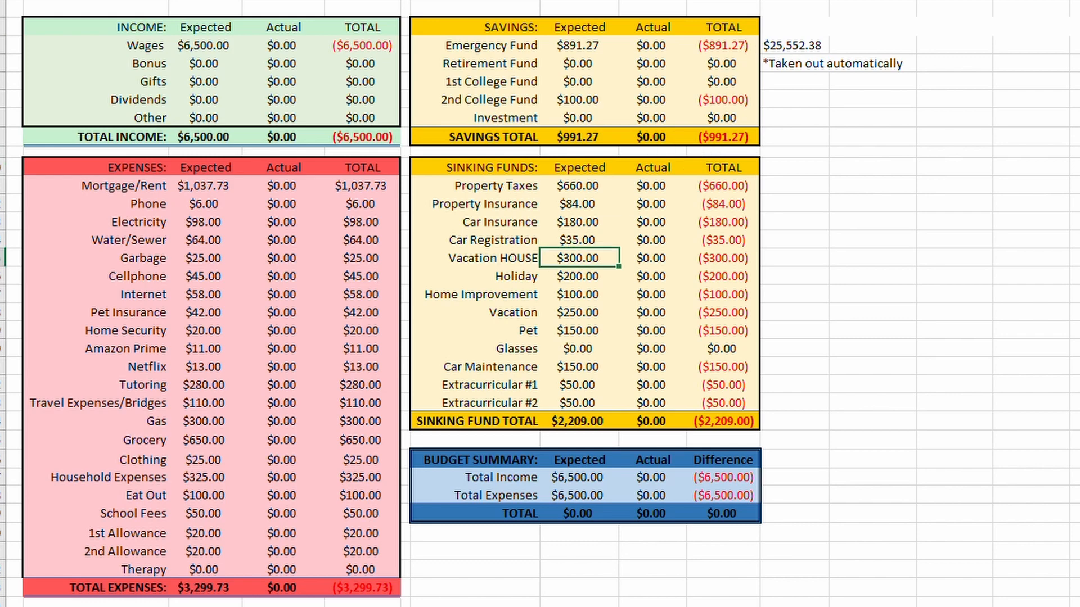
click(815, 46)
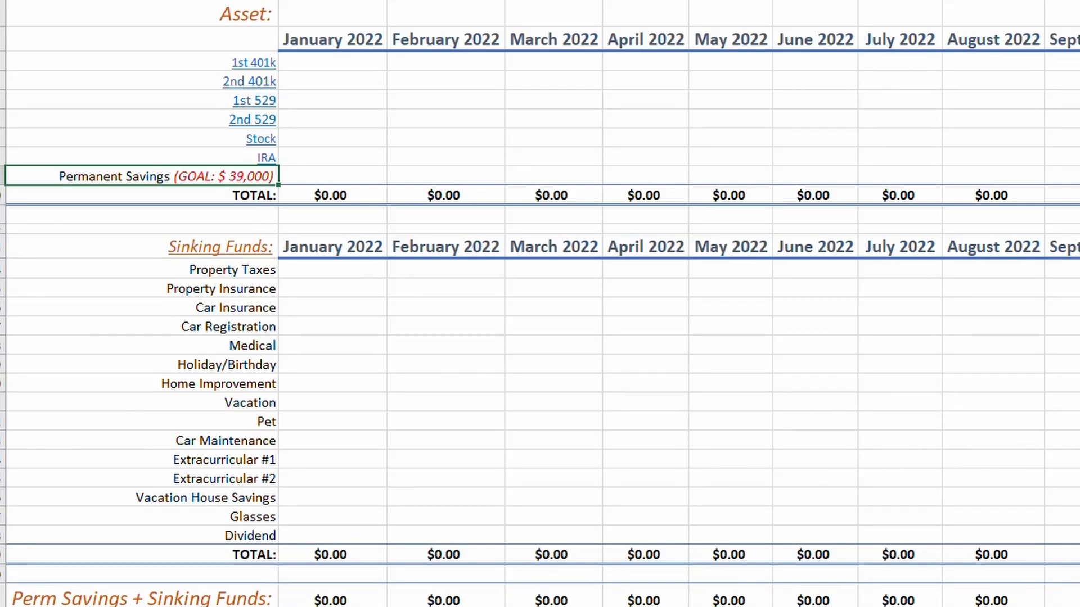
key(F2)
key(BackSpace)
key(BackSpace)
key(BackSpace)
key(BackSpace)
key(BackSpace)
key(BackSpace)
key(BackSpace)
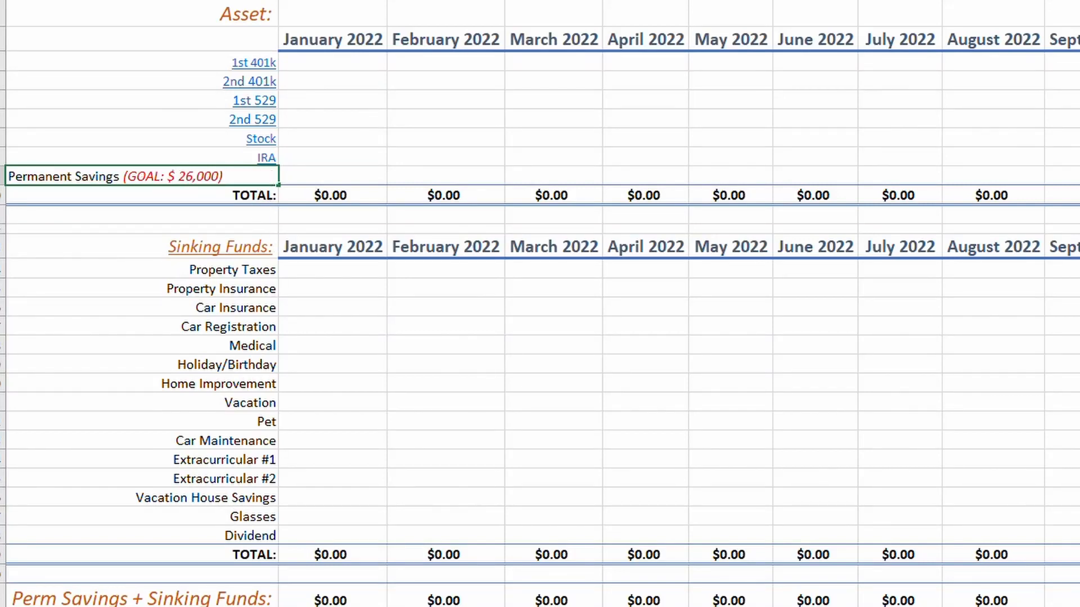
key(Return)
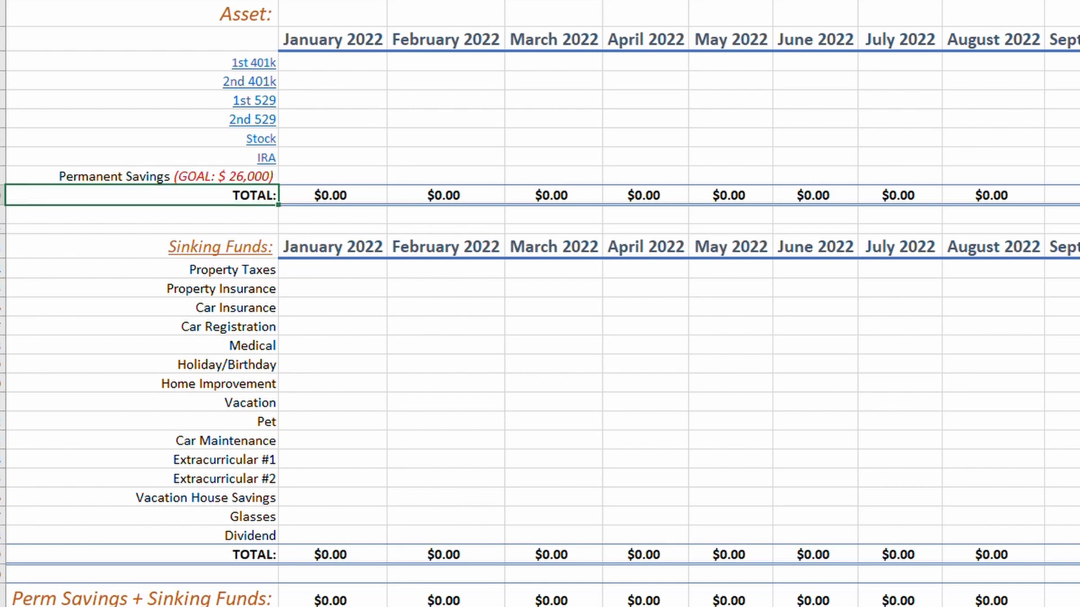
click(180, 161)
click(199, 173)
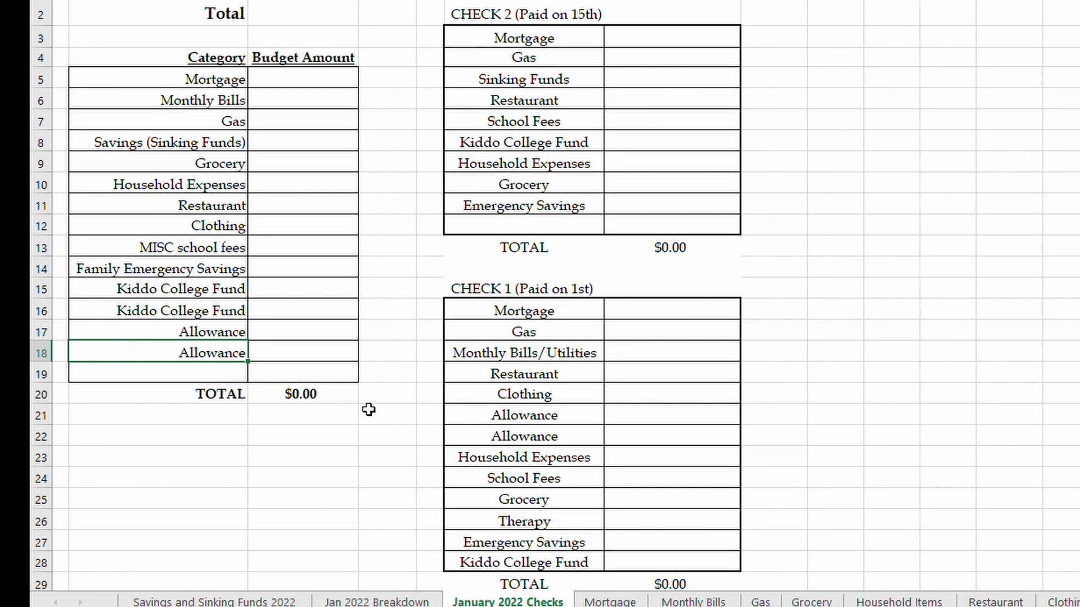
Step: Examine the two paycheck tables and the budget category table on the January 2022 Checks sheet
click(572, 289)
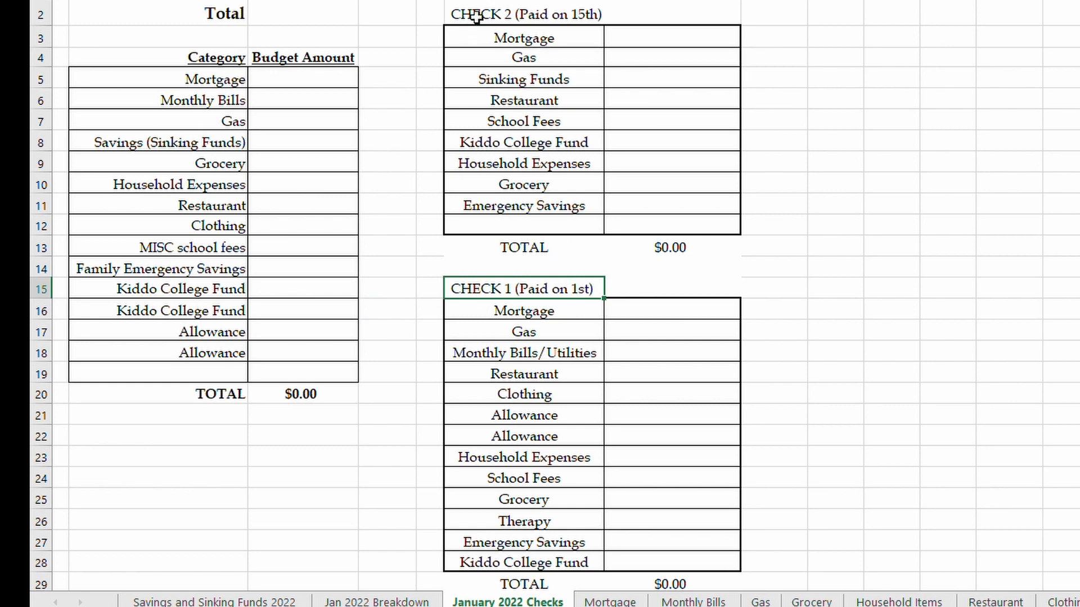
click(500, 8)
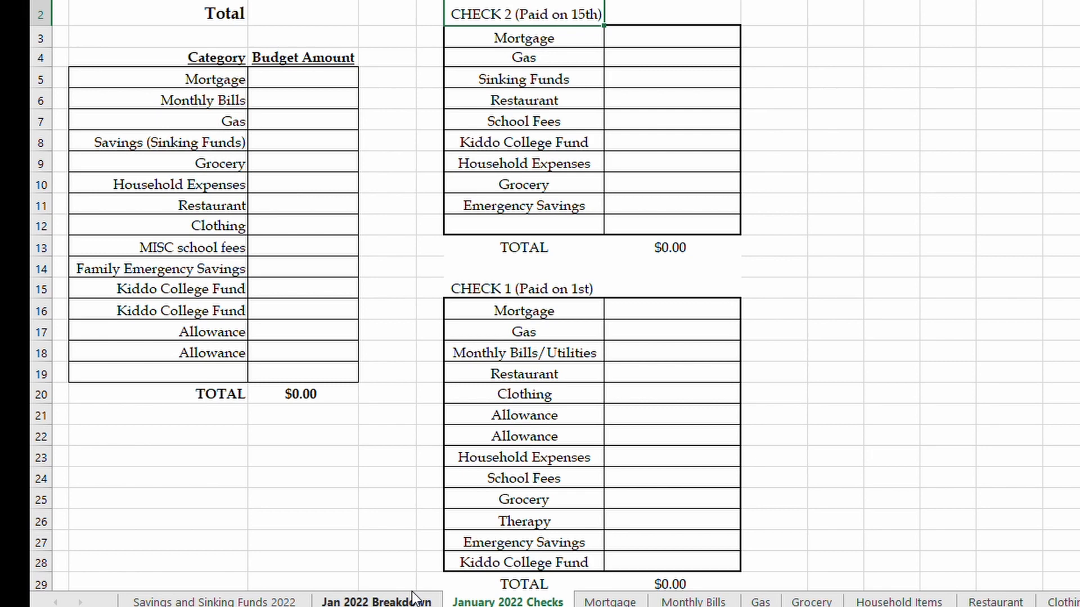
drag(573, 306, 669, 569)
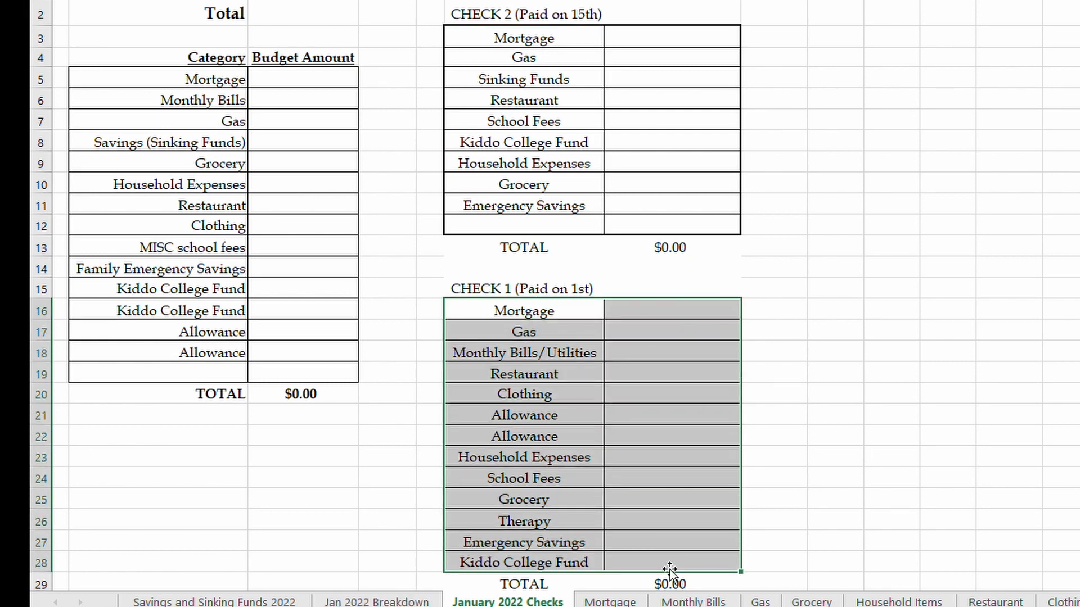
click(663, 304)
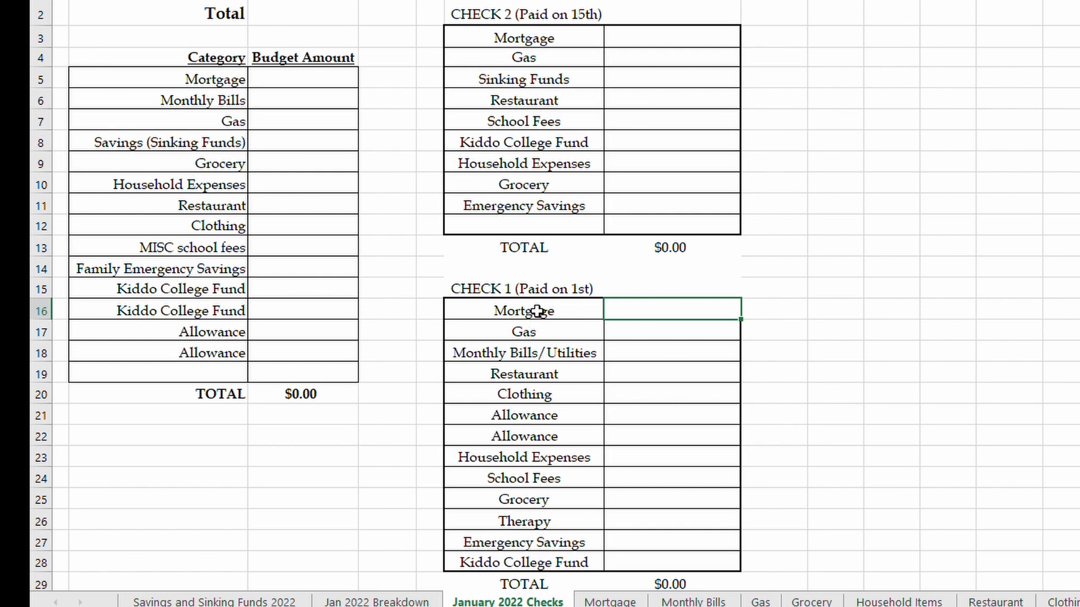
click(316, 77)
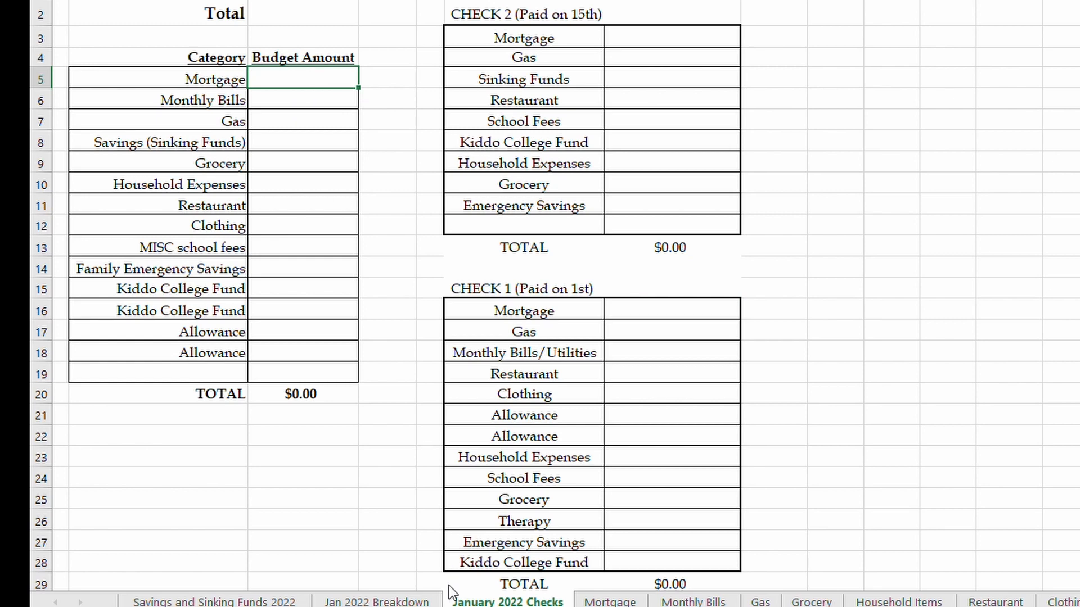
drag(88, 6, 272, 431)
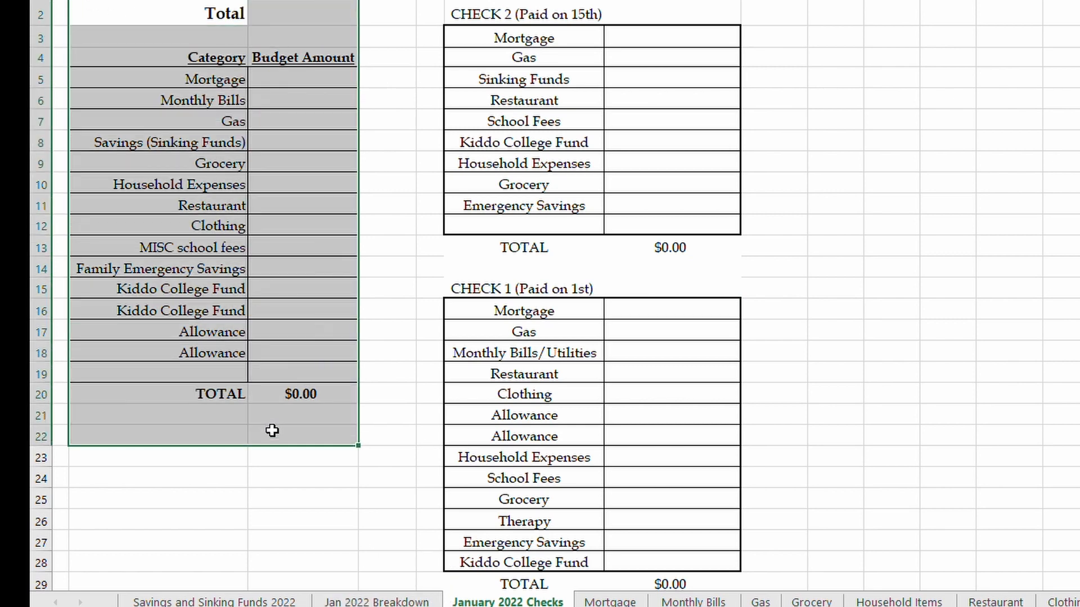
Step: Link the Total on the January 2022 Checks sheet to the expected total income on the Jan 2022 Breakdown sheet
click(275, 12)
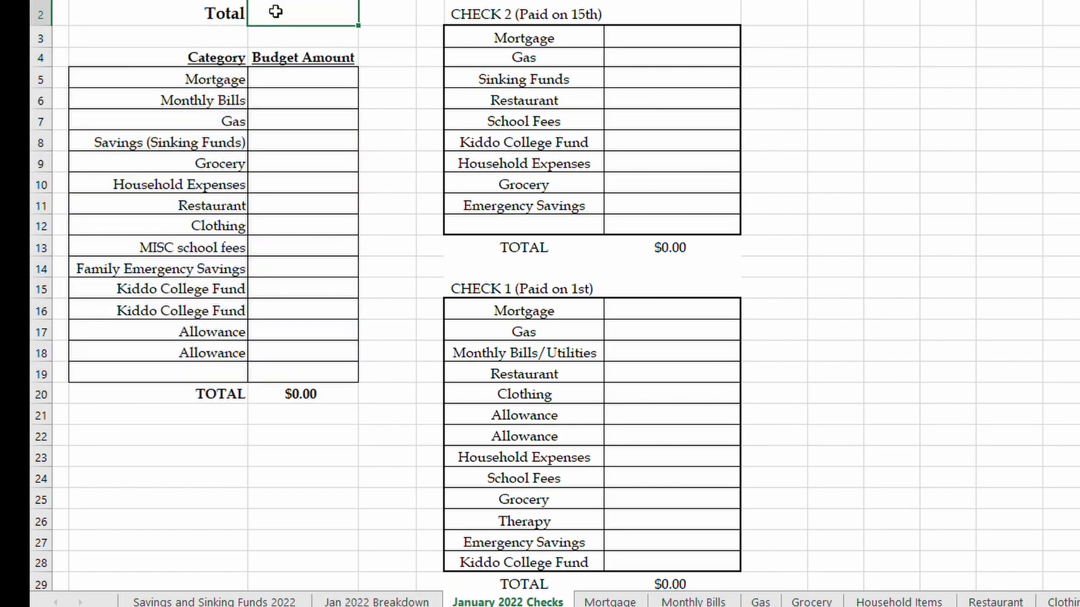
text(=)
click(376, 601)
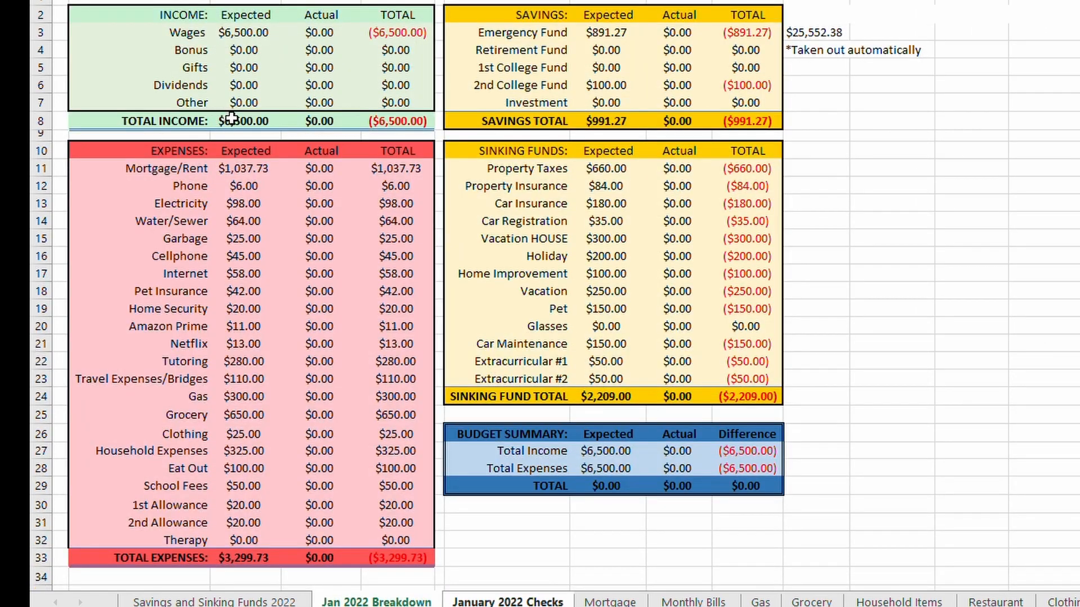
click(231, 118)
key(Return)
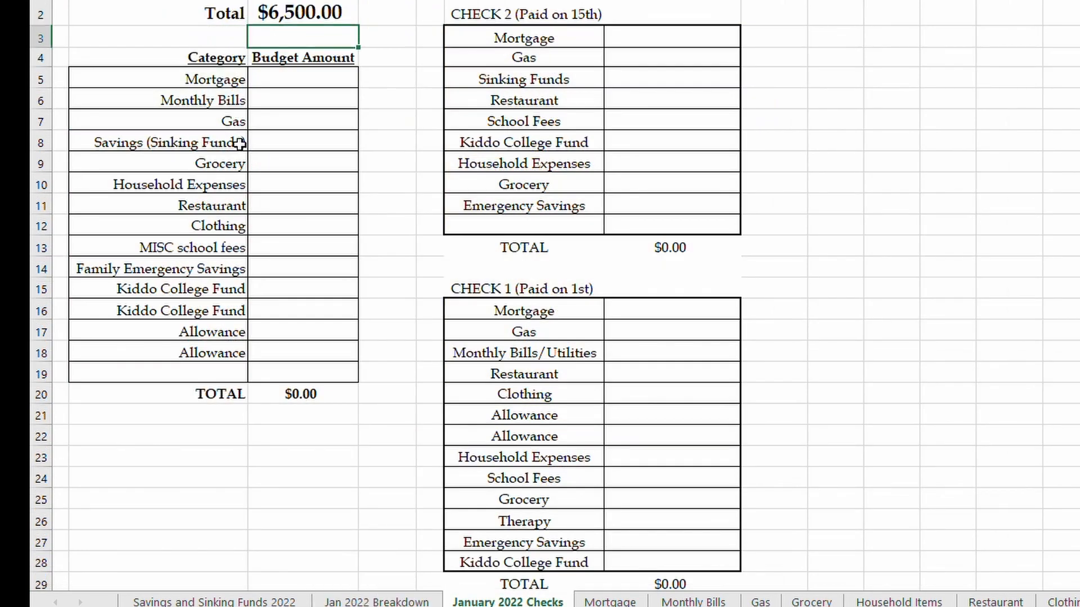
Step: Link the Mortgage budget amount on the January 2022 Checks sheet to the expected Mortgage/Rent expense in the Jan 2022 Breakdown
click(354, 77)
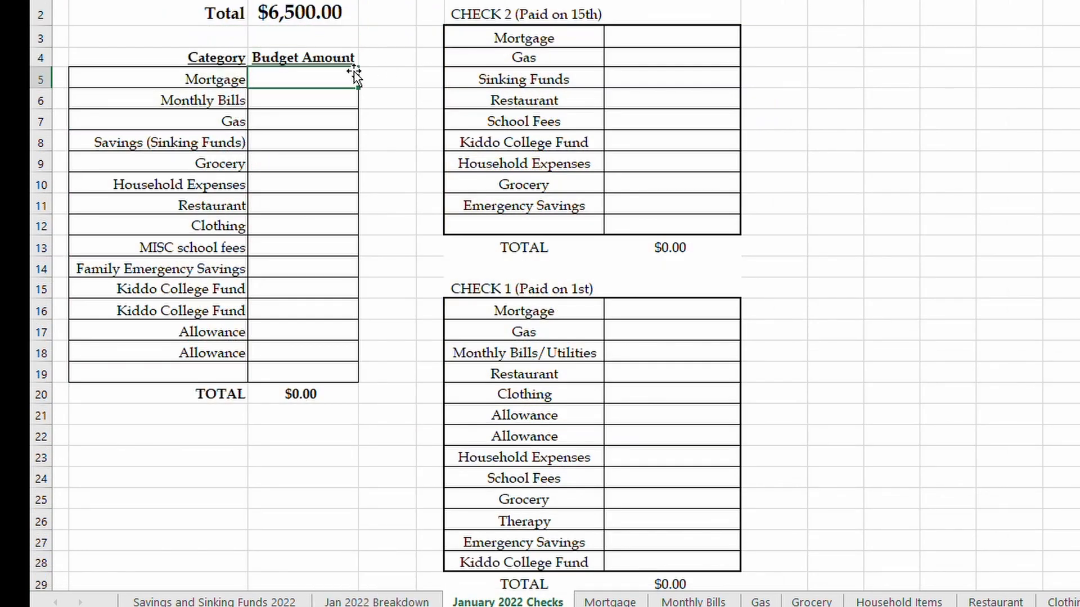
text(=)
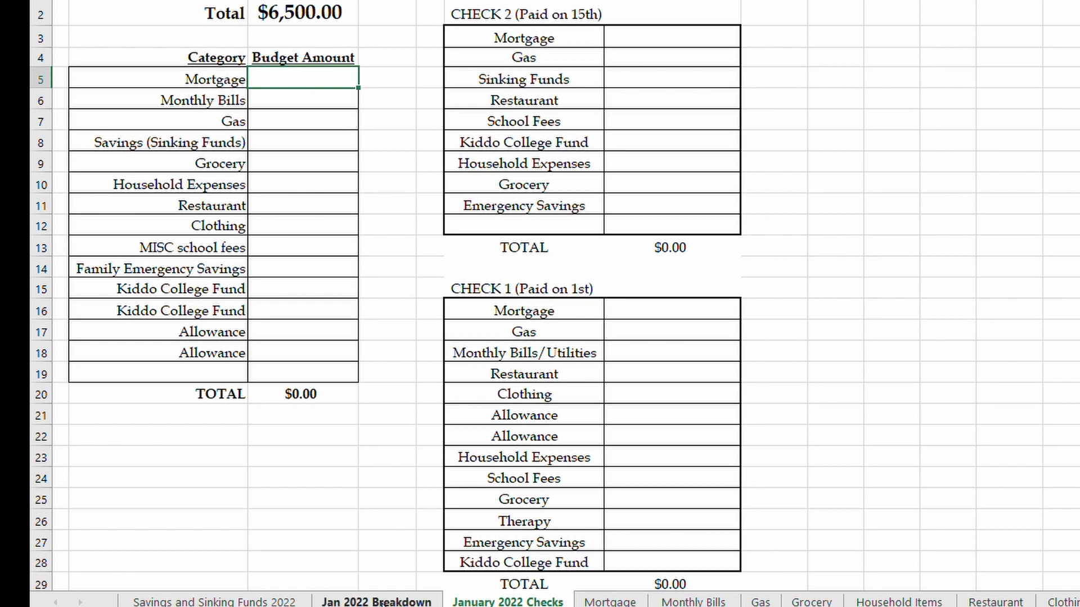
click(376, 601)
click(247, 168)
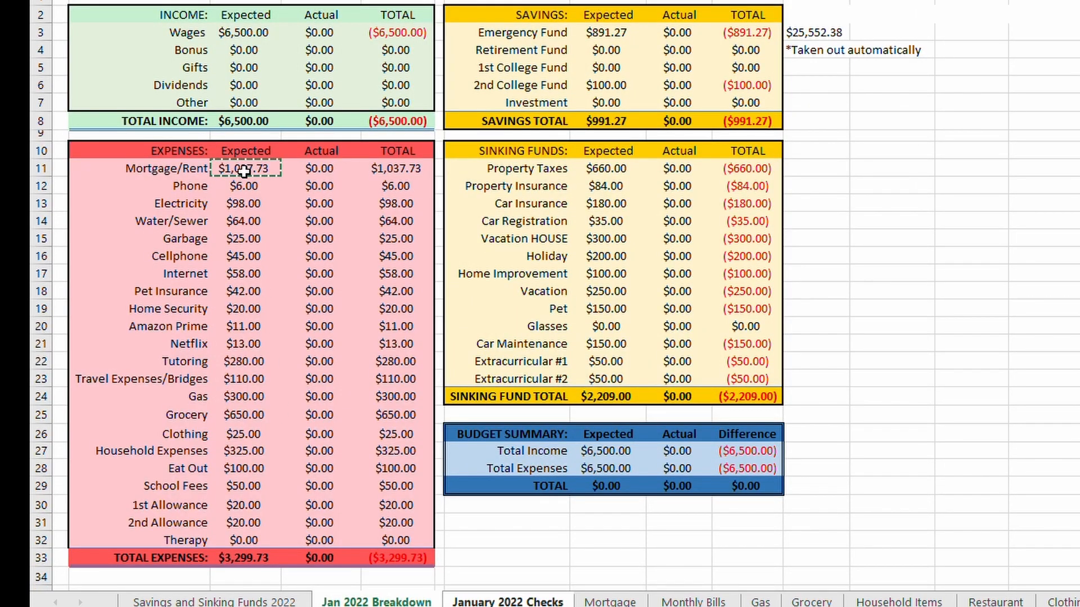
key(Return)
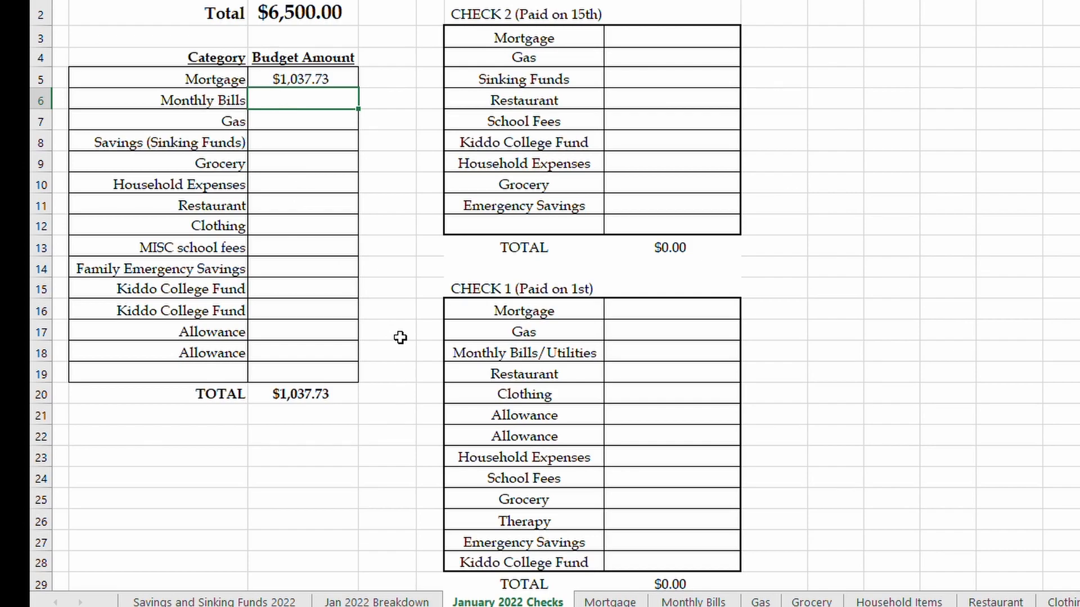
text(=)
click(376, 601)
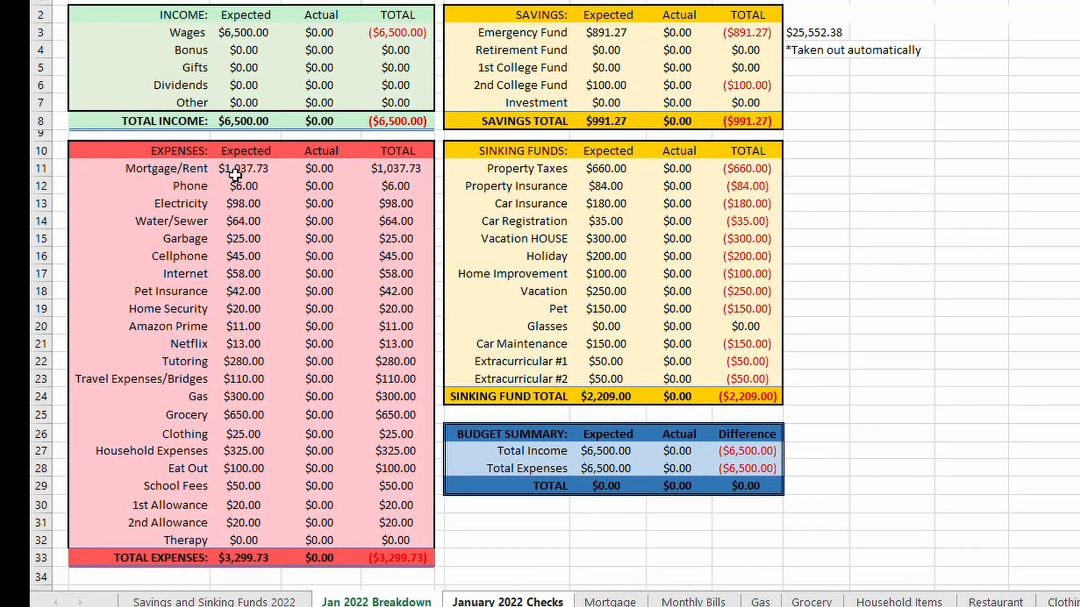
click(562, 597)
key(BackSpace)
key(BackSpace)
key(BackSpace)
key(BackSpace)
key(BackSpace)
key(BackSpace)
key(BackSpace)
key(BackSpace)
key(BackSpace)
key(BackSpace)
key(BackSpace)
key(BackSpace)
key(BackSpace)
key(BackSpace)
key(BackSpace)
key(BackSpace)
key(BackSpace)
key(BackSpace)
key(BackSpace)
key(BackSpace)
text(=SUM()
click(376, 601)
click(242, 185)
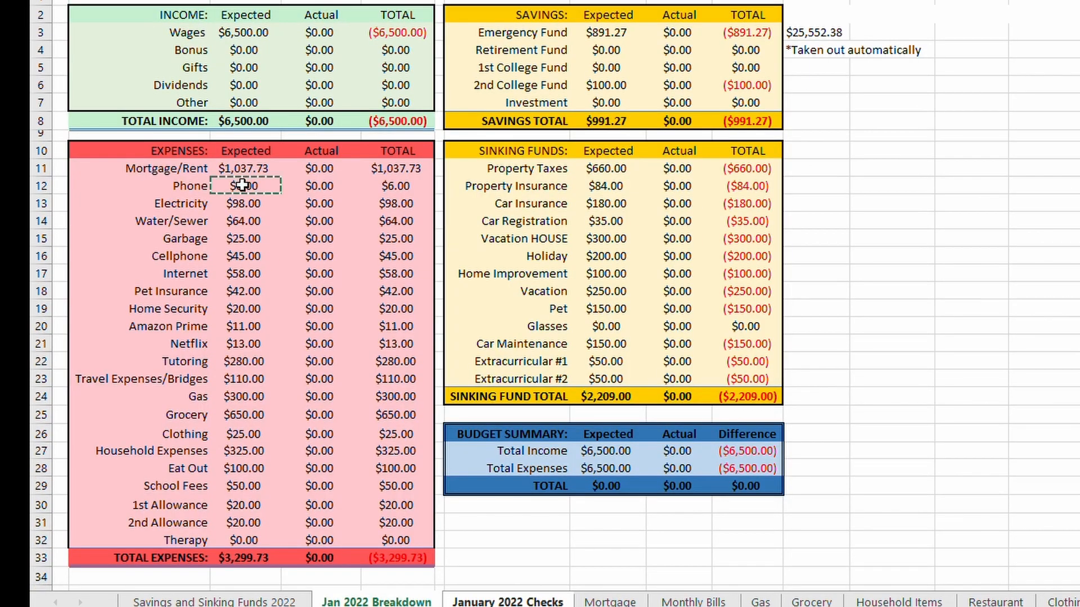
drag(242, 185, 256, 341)
click(562, 599)
key(Escape)
Step: Set the Monthly Bills budget amount to the sum of the expected Phone through Netflix expenses on the Jan 2022 Breakdown sheet
text(=SUM()
click(376, 599)
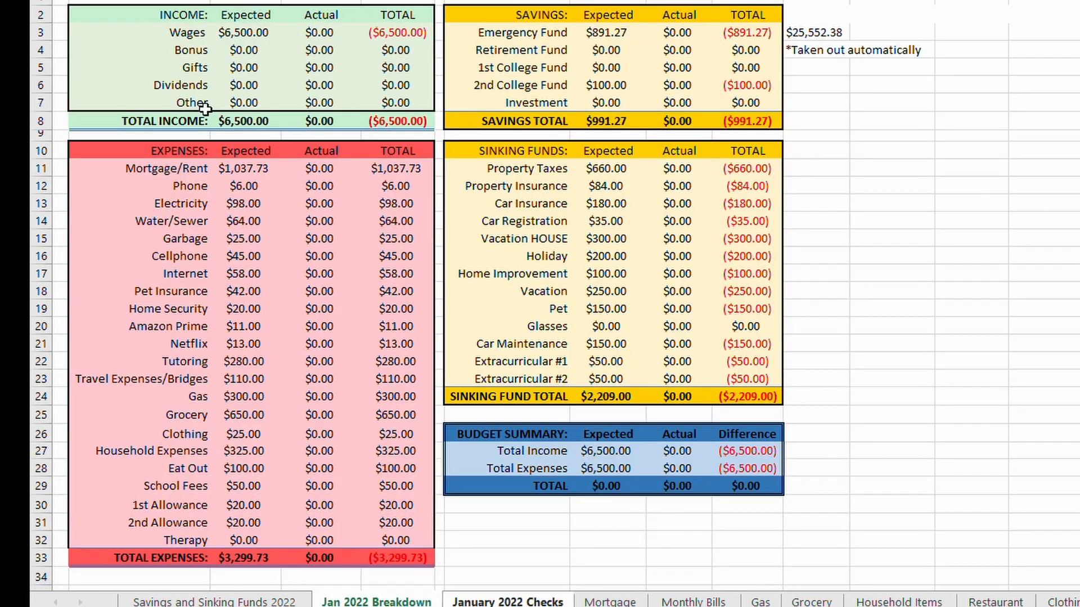
drag(242, 185, 256, 341)
key(Return)
Step: Try to extend the Monthly Bills formula with the expected Tutoring expense from the Jan 2022 Breakdown sheet
double_click(252, 101)
text(+=SUM('Jan 2022)
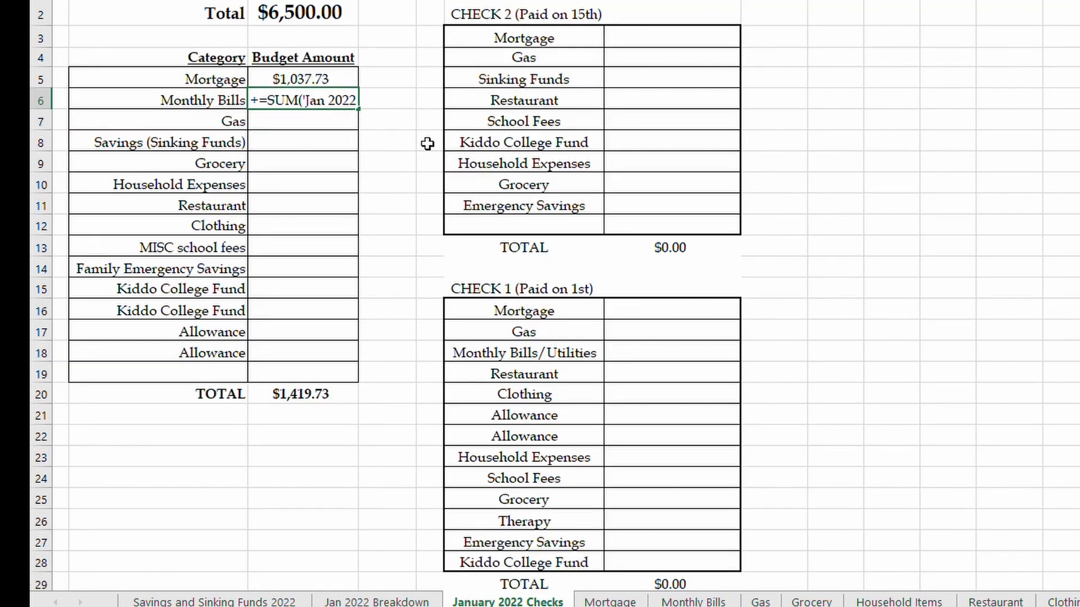
click(376, 602)
click(239, 362)
key(Return)
Step: Replace the Monthly Bills formula with a SUM of the expected Phone through Travel Expenses/Bridges amounts on the Jan 2022 Breakdown sheet
double_click(303, 100)
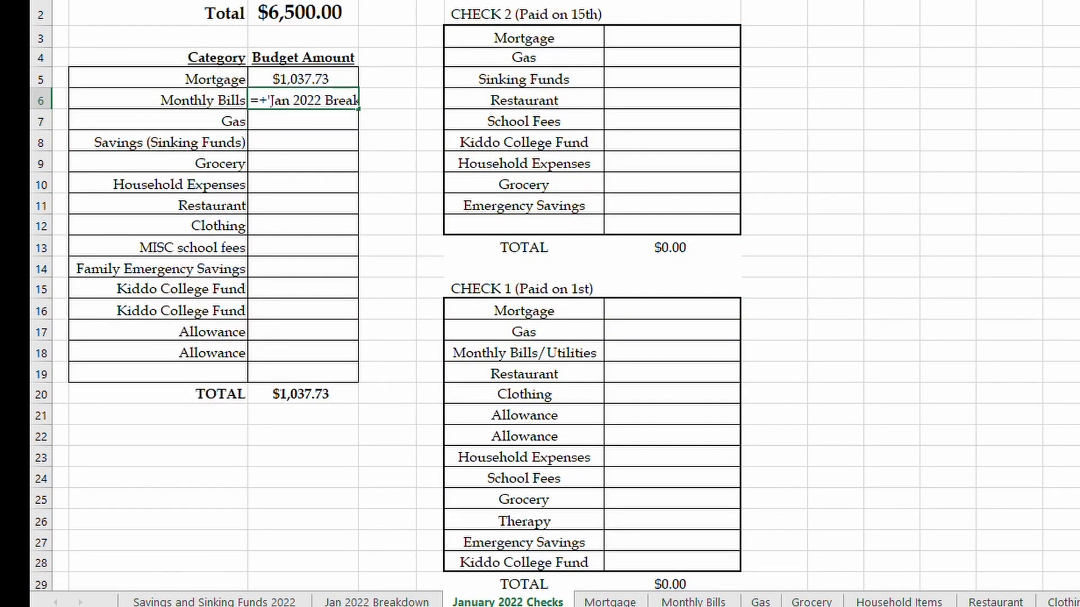
text(=SUM()
click(376, 602)
drag(243, 185, 246, 380)
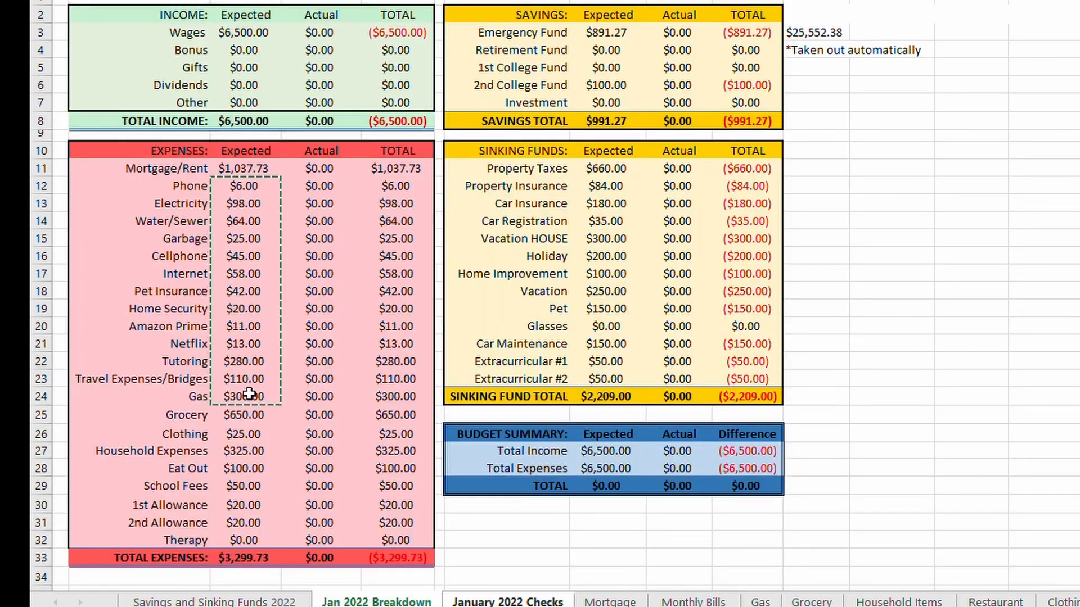
key(Return)
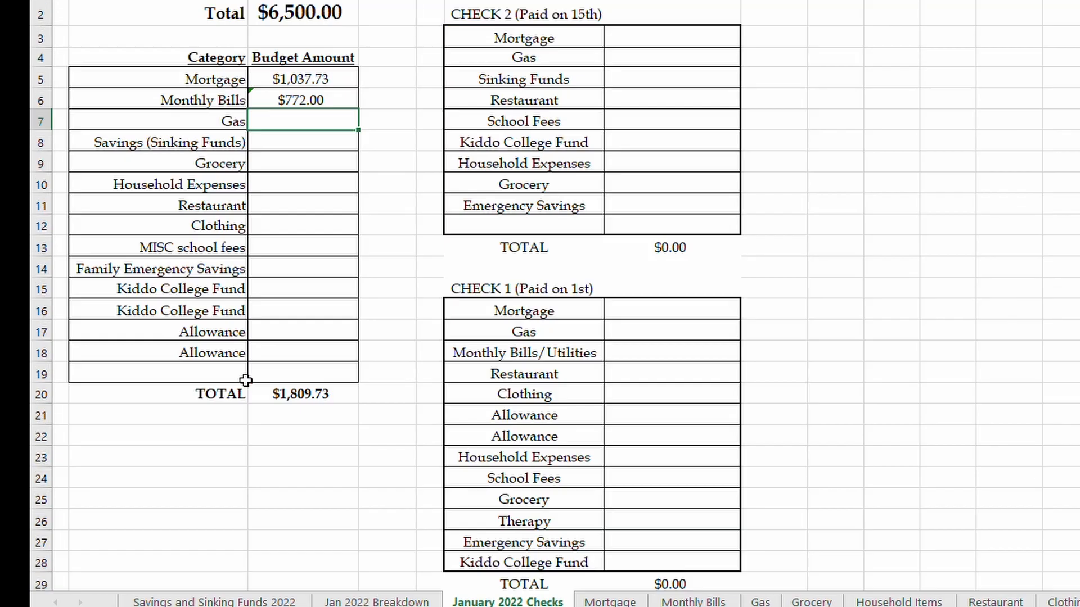
Step: Link the Gas budget amount to the expected Gas expense on the Jan 2022 Breakdown sheet
text(=)
click(376, 602)
click(240, 401)
key(Return)
Step: Link the Savings (Sinking Funds) and Grocery budget amounts to the expected sinking fund total and Grocery expense on the Jan 2022 Breakdown sheet
text(=)
click(376, 602)
click(376, 602)
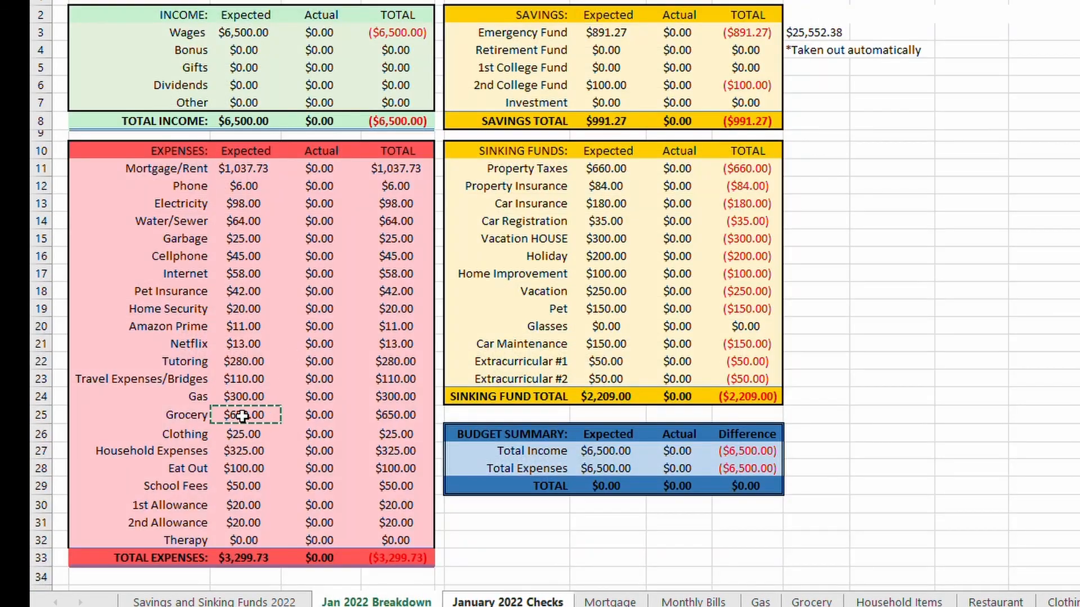
click(241, 415)
key(Return)
Step: Link the Household Expenses and Restaurant budget amounts to the expected Household Expenses and Eat Out amounts on the Jan 2022 Breakdown sheet
text(=)
click(376, 602)
click(244, 453)
key(Return)
text(=)
click(376, 601)
click(225, 471)
key(Return)
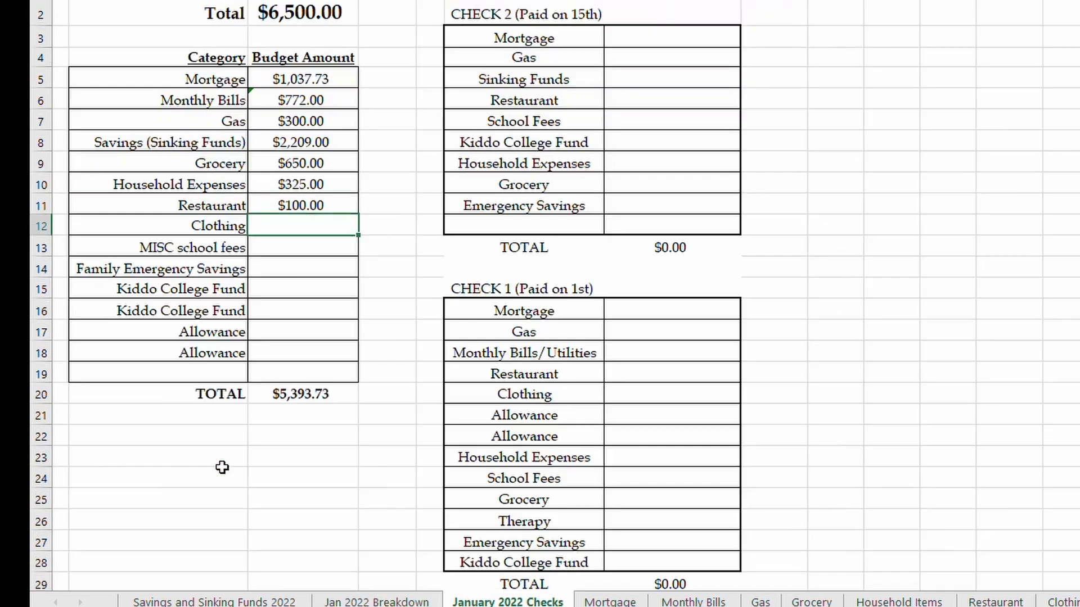
Step: Link the remaining budget amounts, from Clothing through the second Allowance, to their expected amounts on the Jan 2022 Breakdown sheet
text(=)
click(376, 601)
click(239, 436)
key(Return)
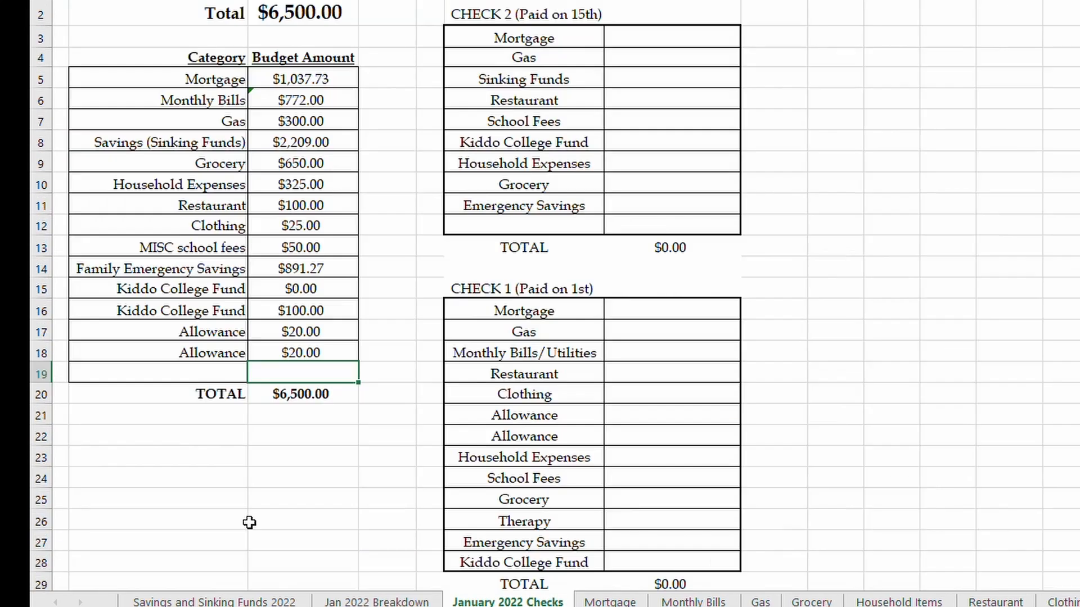
Step: Compare the budget category TOTAL with the income Total on the January 2022 Checks sheet and review the category table
click(338, 397)
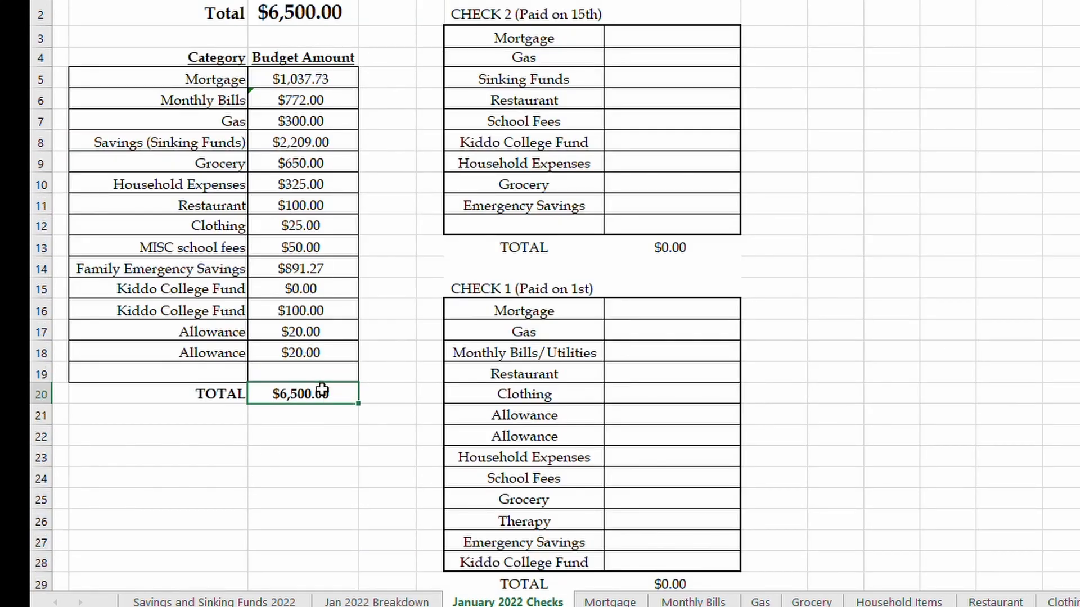
click(325, 8)
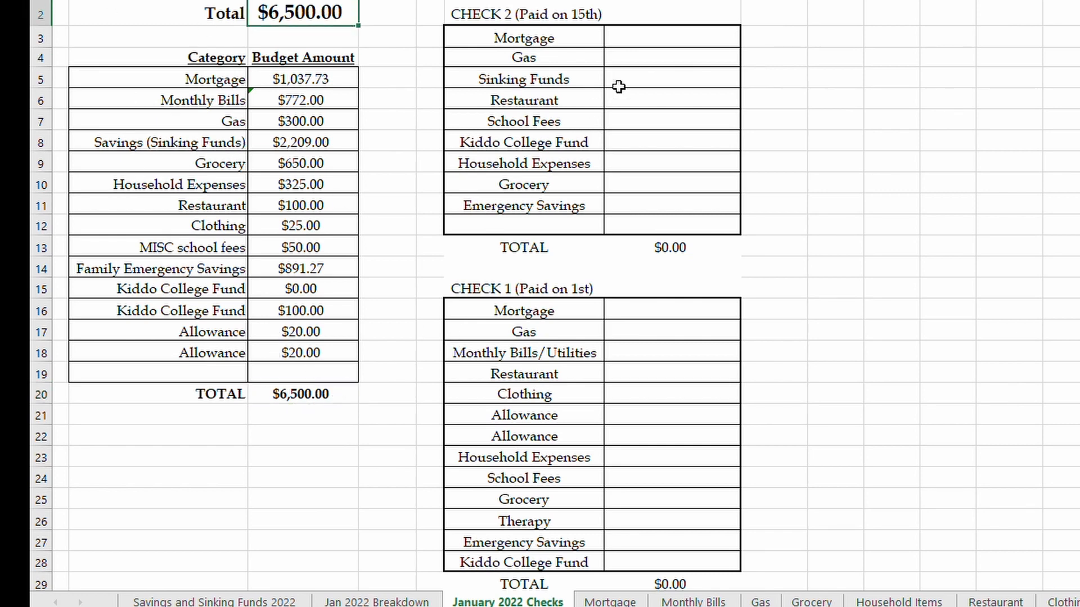
click(642, 307)
mouse_move(377, 58)
mouse_down()
mouse_move(46, 402)
mouse_move(29, 587)
mouse_up()
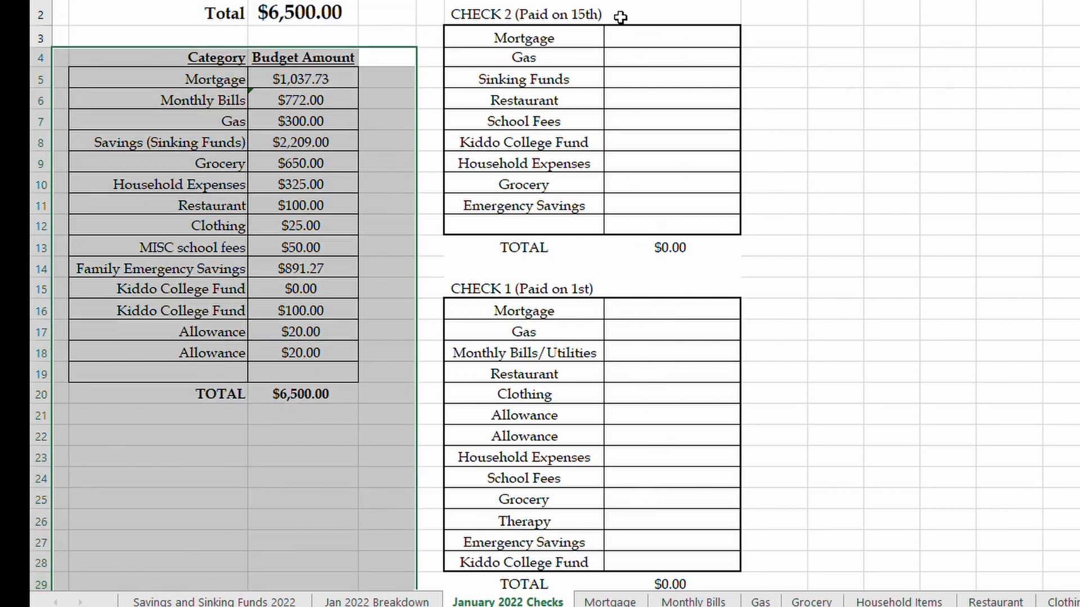
Step: Link the CHECK 1 Mortgage amount to the Mortgage budget amount (=C5) and set the CHECK 2 Mortgage amount to 0
click(624, 315)
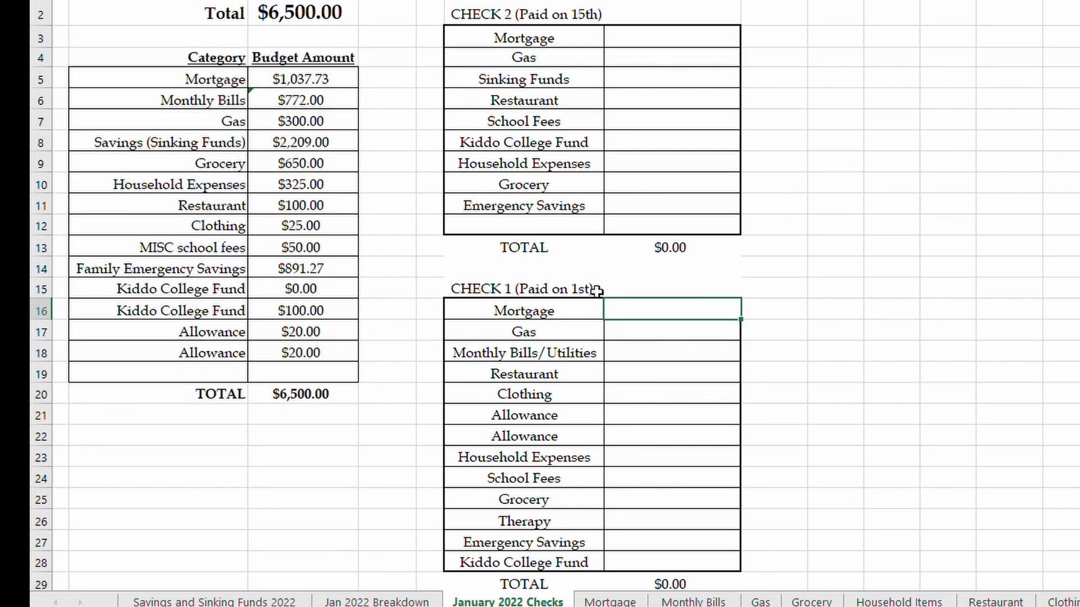
text(=)
click(344, 73)
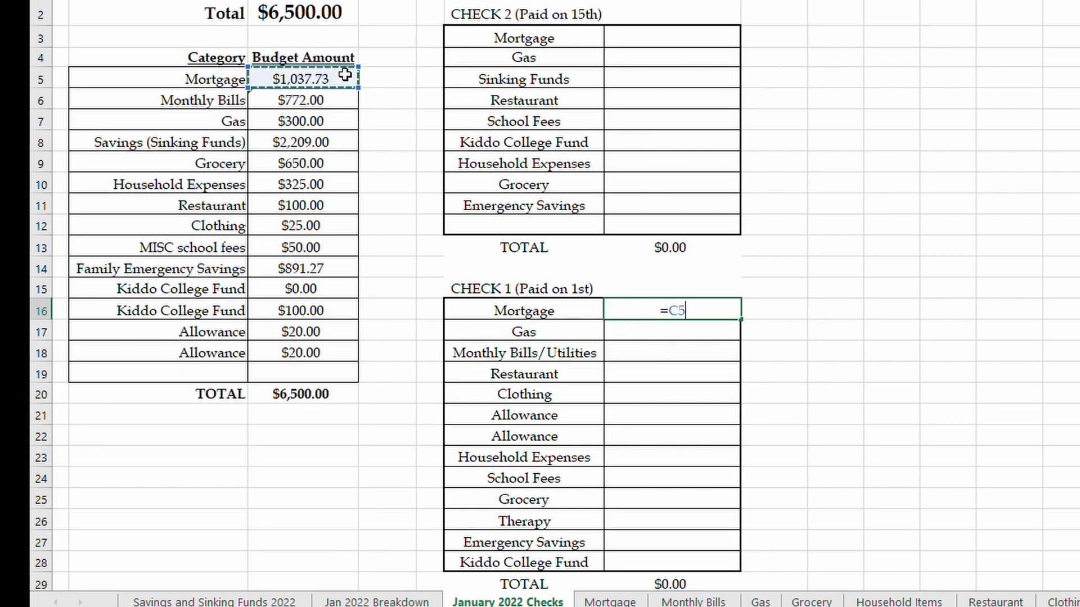
key(Return)
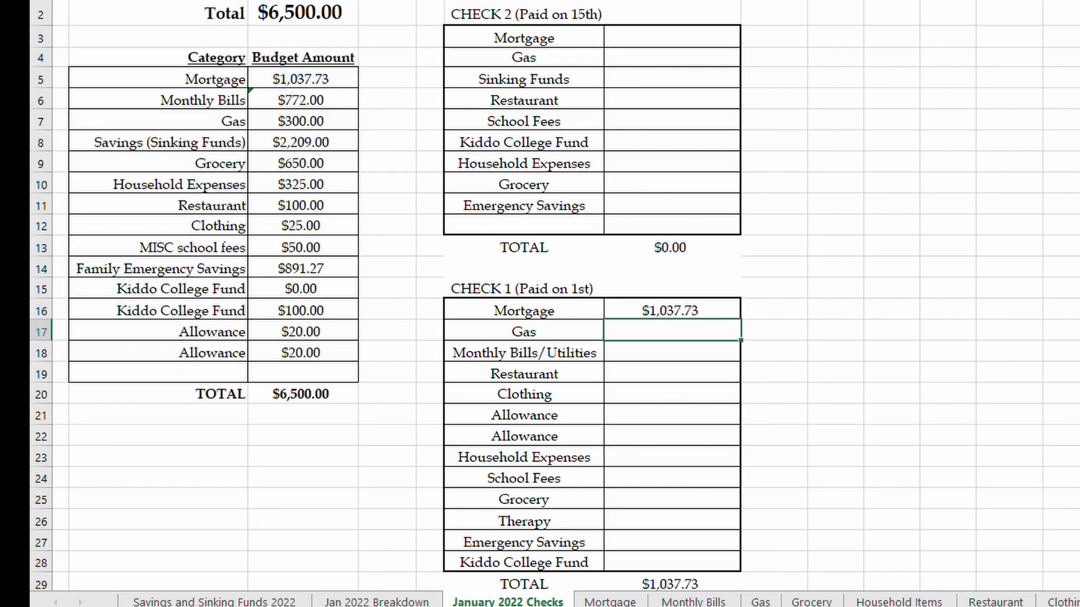
click(661, 36)
text(0)
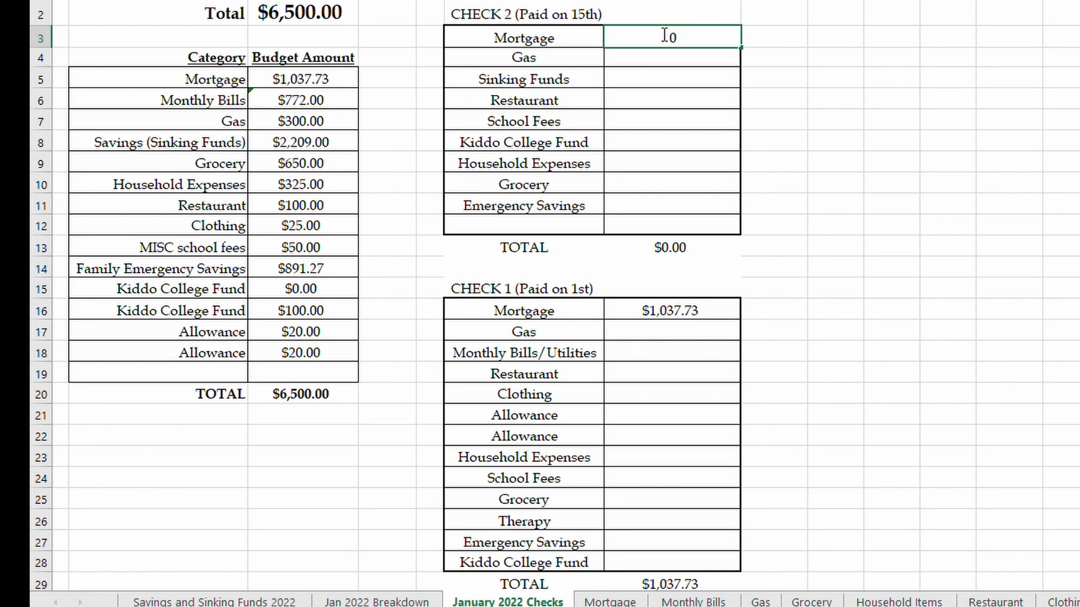
key(Return)
click(684, 315)
click(699, 39)
click(274, 86)
Step: Assign half of the Gas budget amount (=C7/2) to the Gas rows of both CHECK 1 and CHECK 2
click(668, 332)
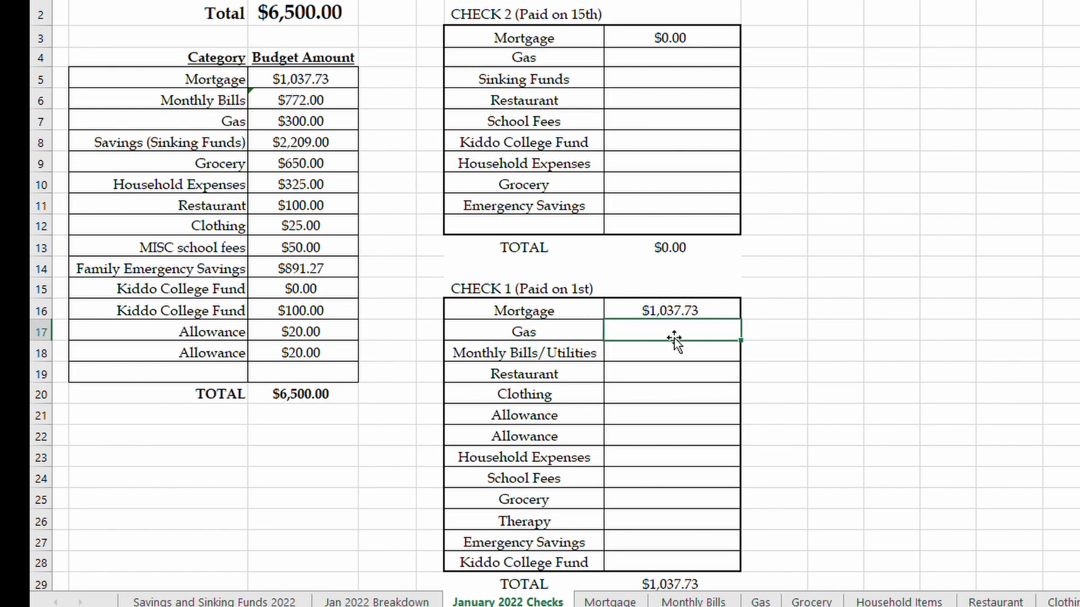
text(=)
click(297, 121)
text(/2)
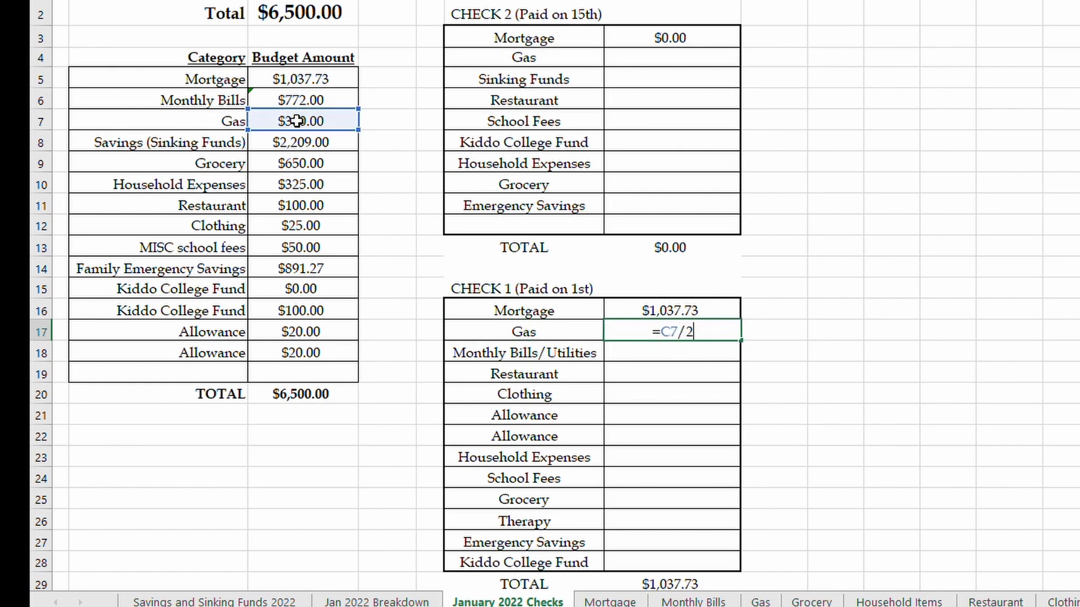
key(Return)
click(695, 61)
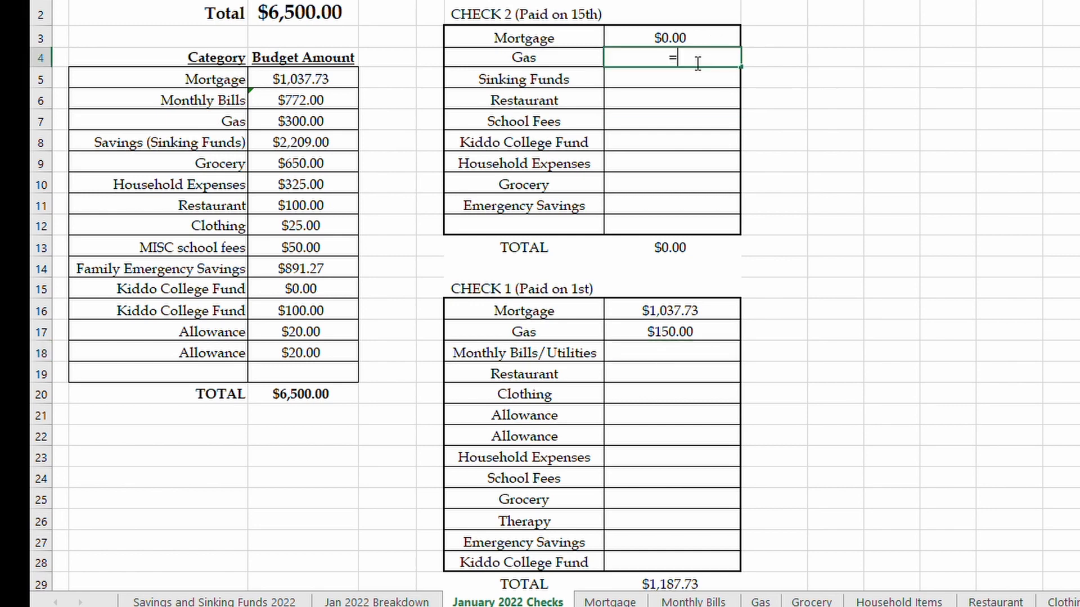
click(292, 120)
text(/2)
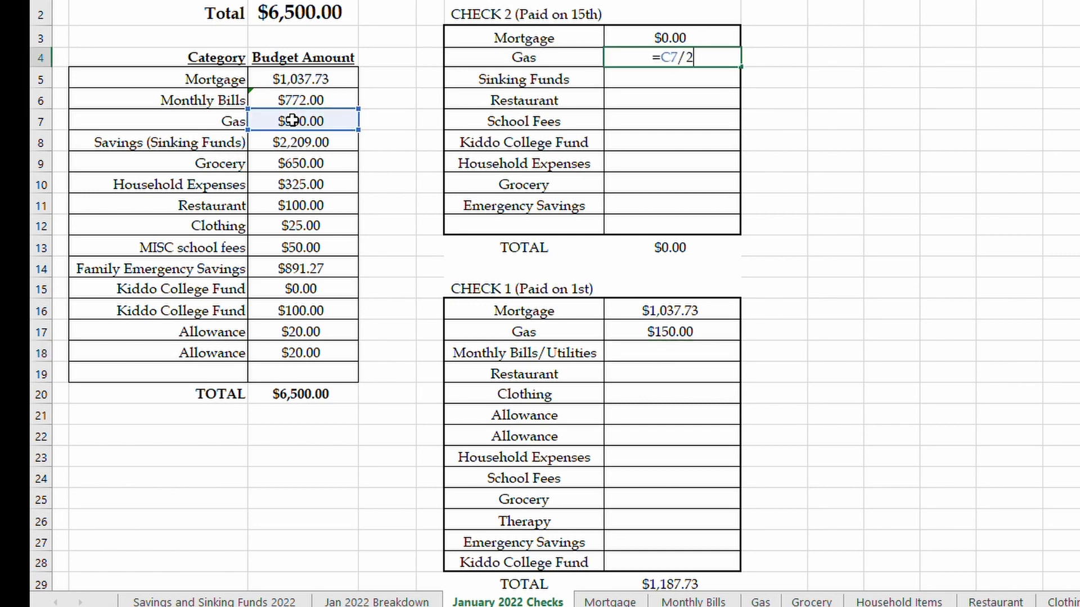
key(Return)
Step: Assign half of the Restaurant budget amount (=C11/2) to the Restaurant rows of both CHECK 2 and CHECK 1
click(638, 107)
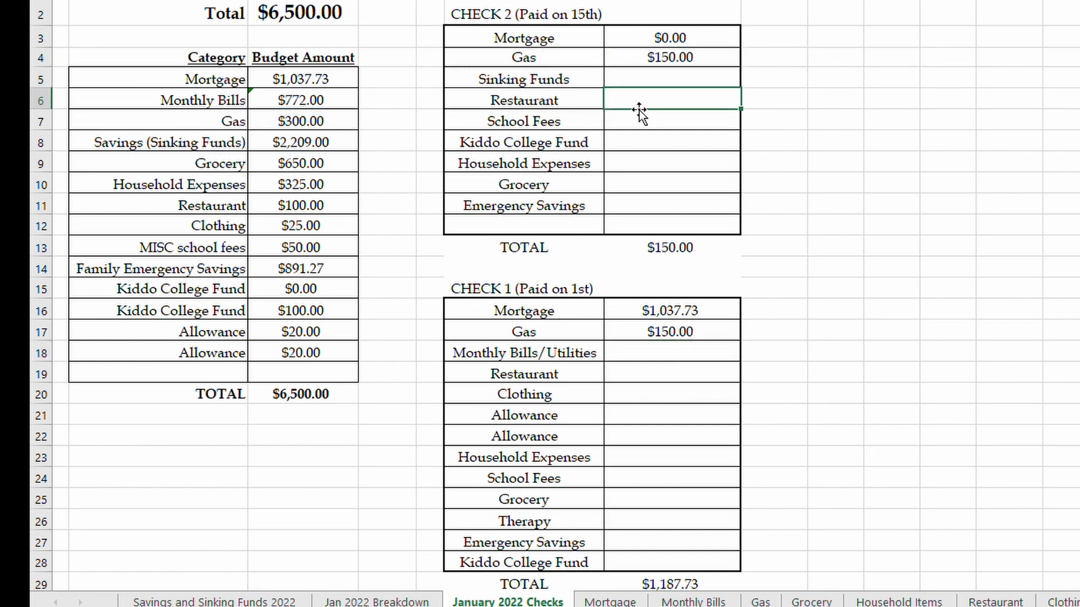
text(=)
click(293, 207)
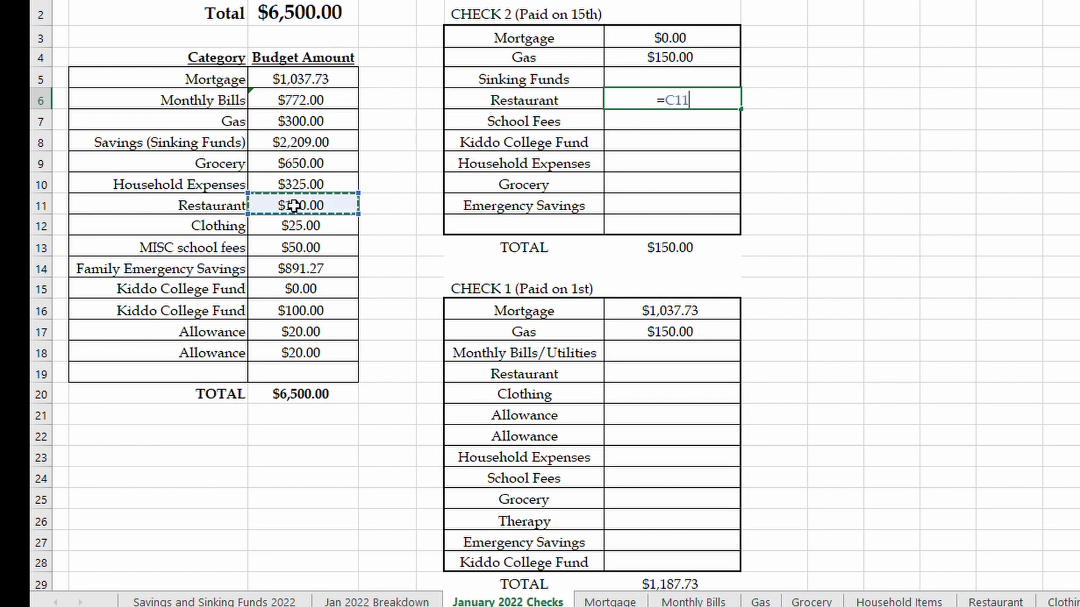
text(/2)
key(Return)
click(691, 380)
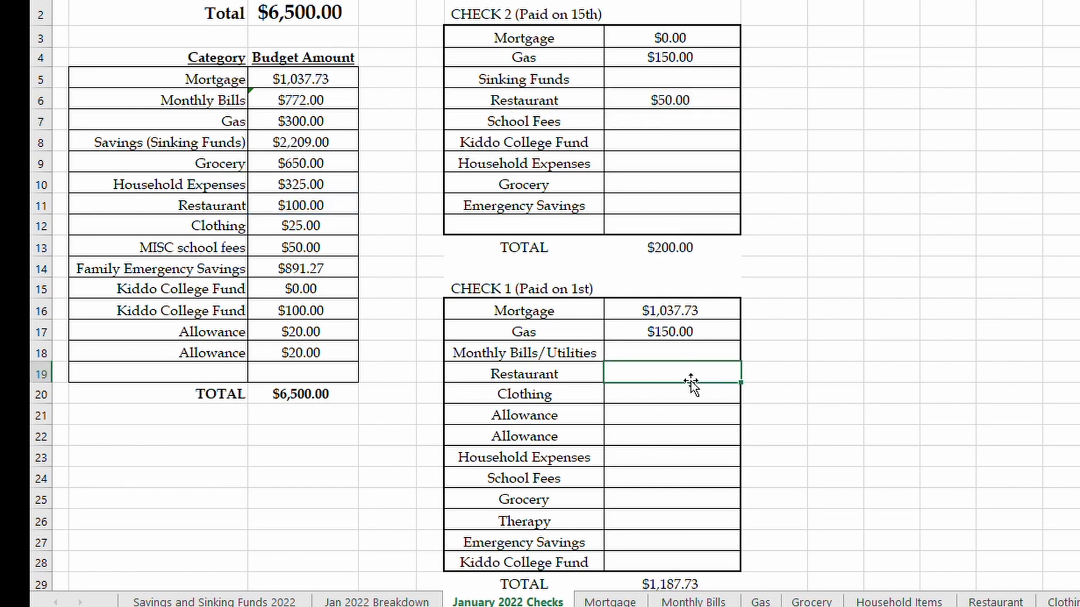
text(=)
click(291, 205)
text(/2)
key(Return)
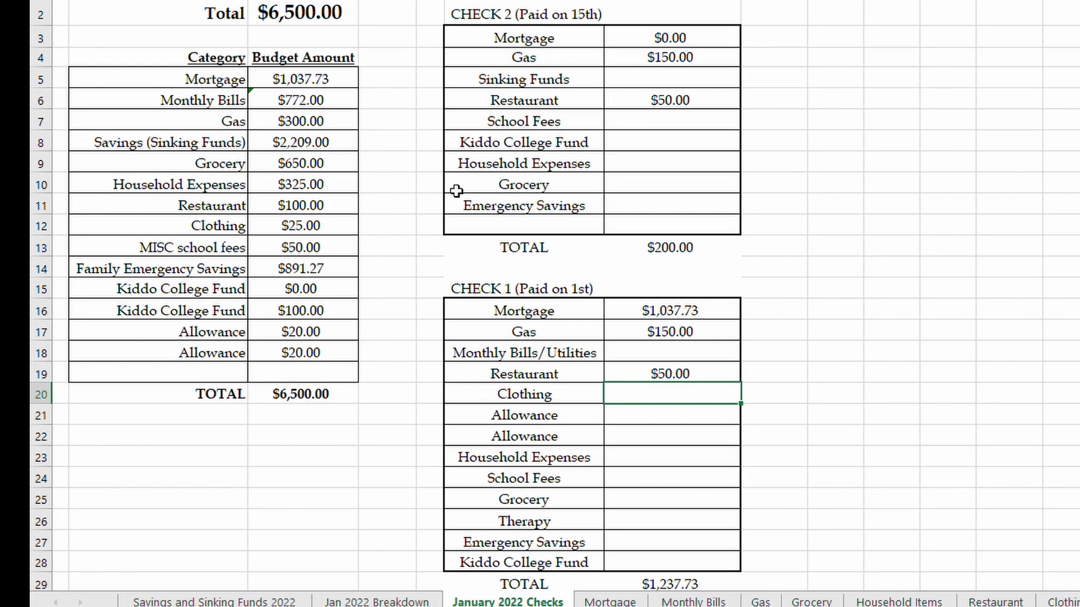
Step: Link the CHECK 1 Clothing amount to the full Clothing budget amount (=C12)
text(=)
click(294, 226)
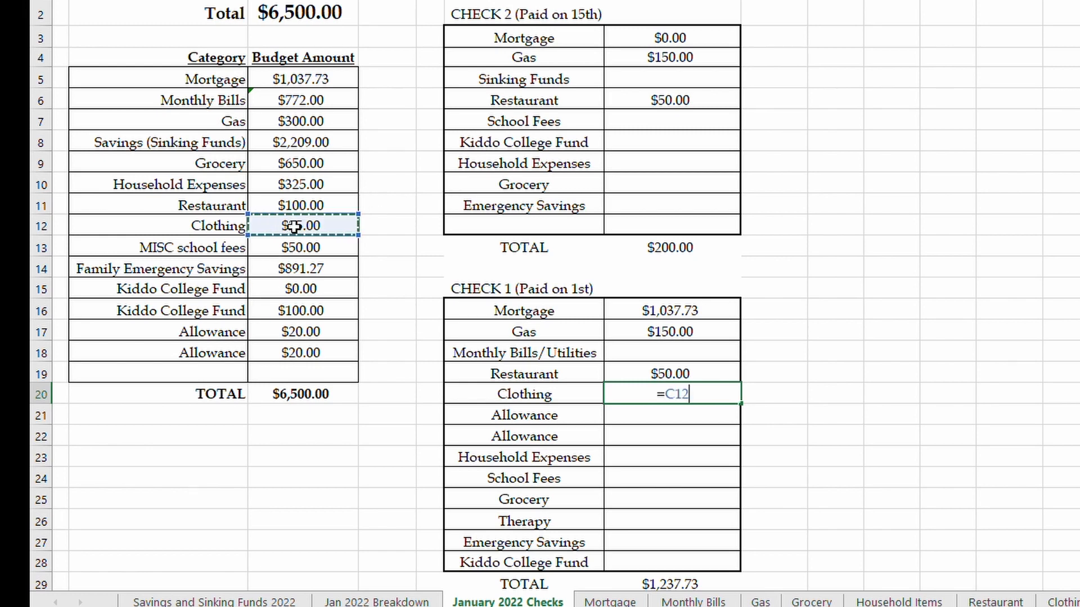
key(Return)
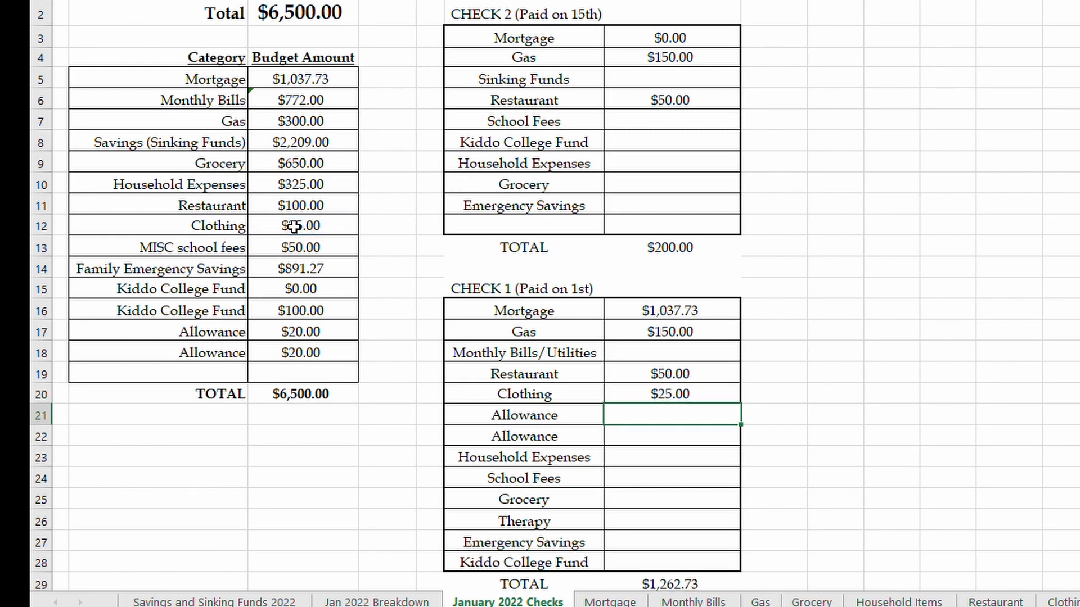
Step: Link the two CHECK 1 Allowance rows to the two Allowance budget amounts in C17 and C18
text(=)
click(319, 333)
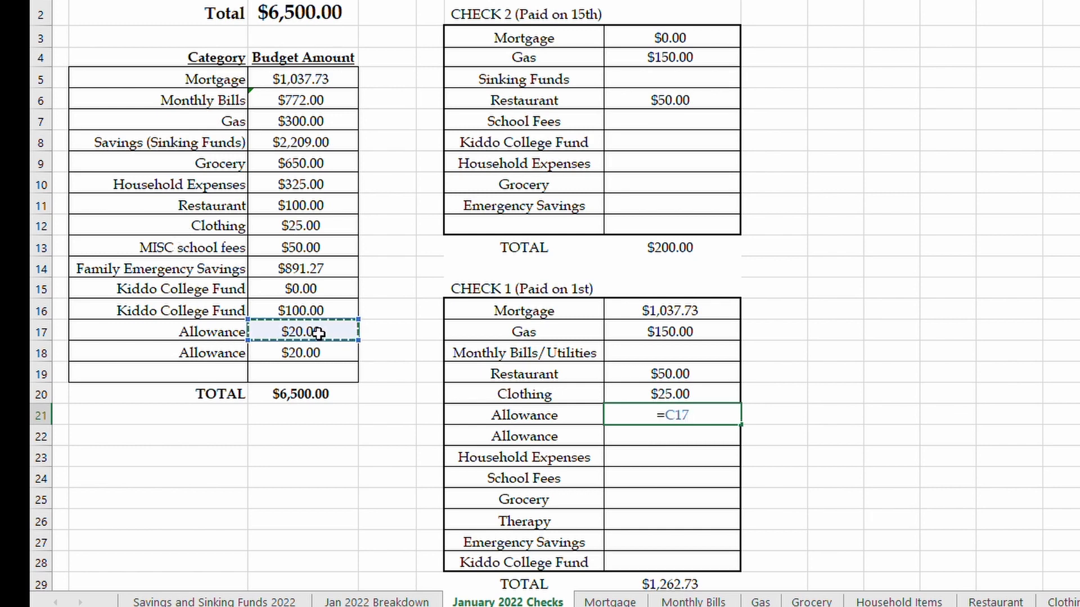
key(Return)
text(=)
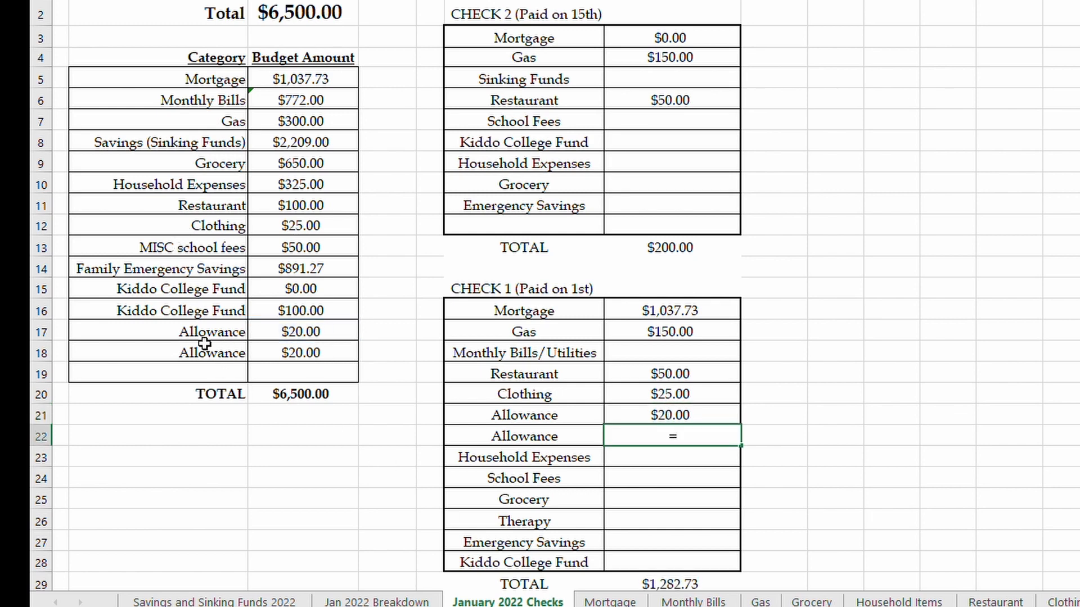
click(270, 349)
key(Return)
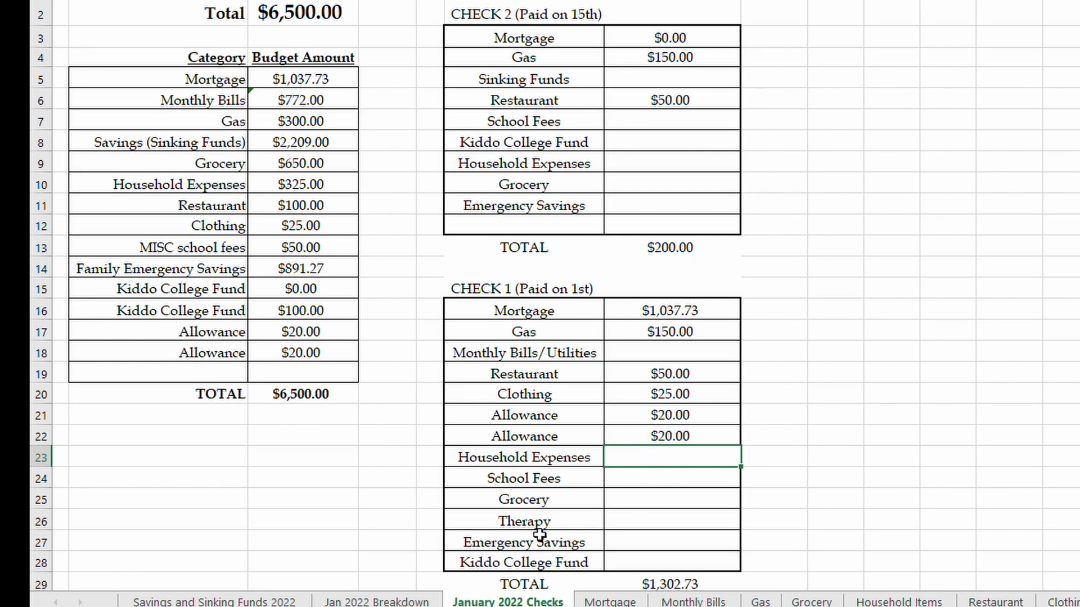
Step: Link the CHECK 2 Sinking Funds amount to the full Savings (Sinking Funds) budget amount (=C8)
click(542, 455)
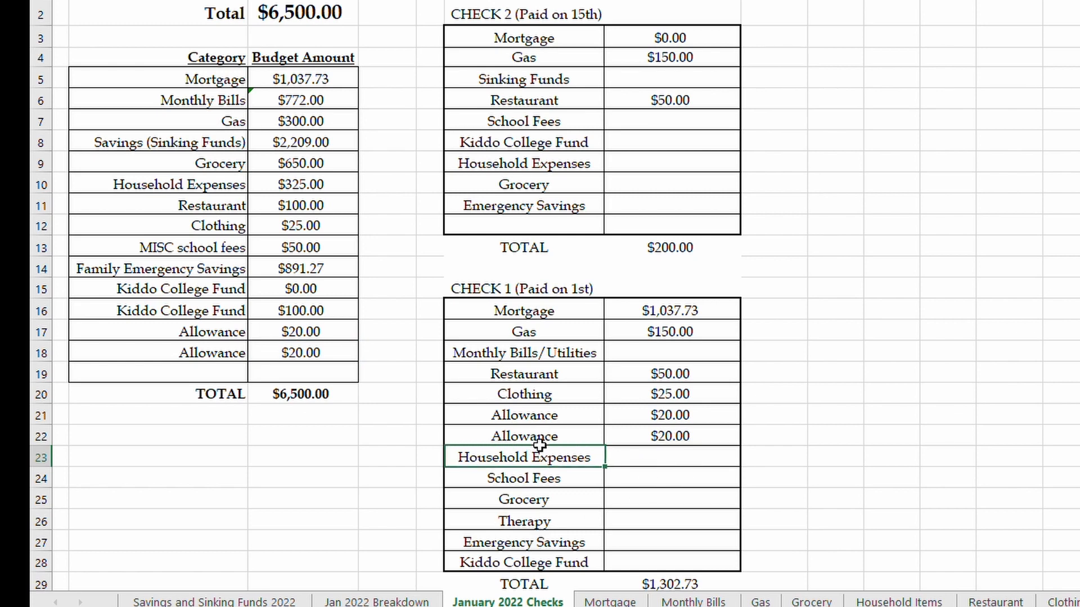
click(515, 228)
click(680, 458)
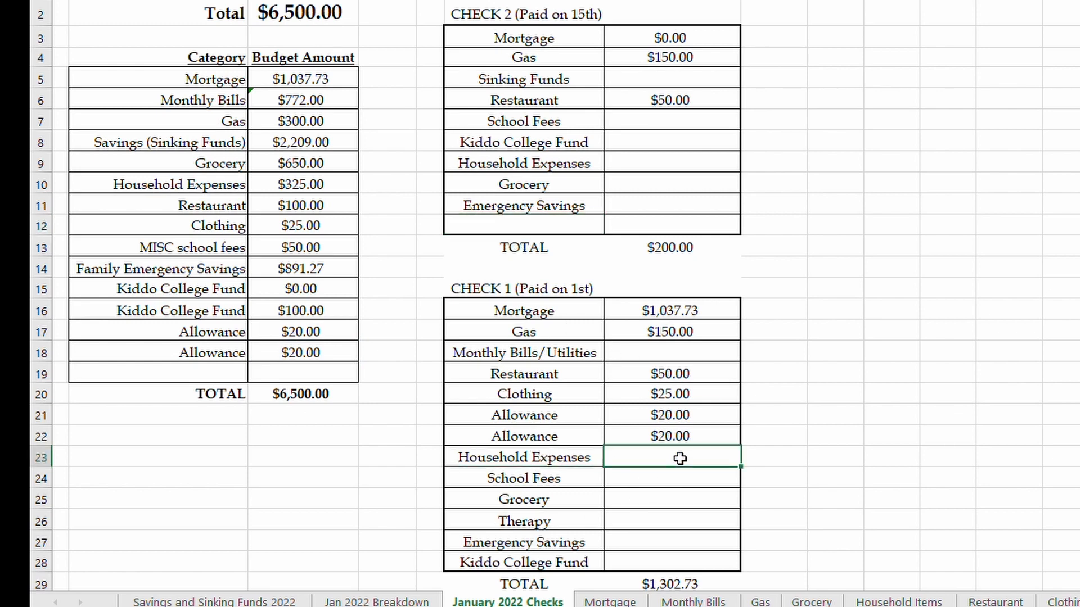
click(663, 82)
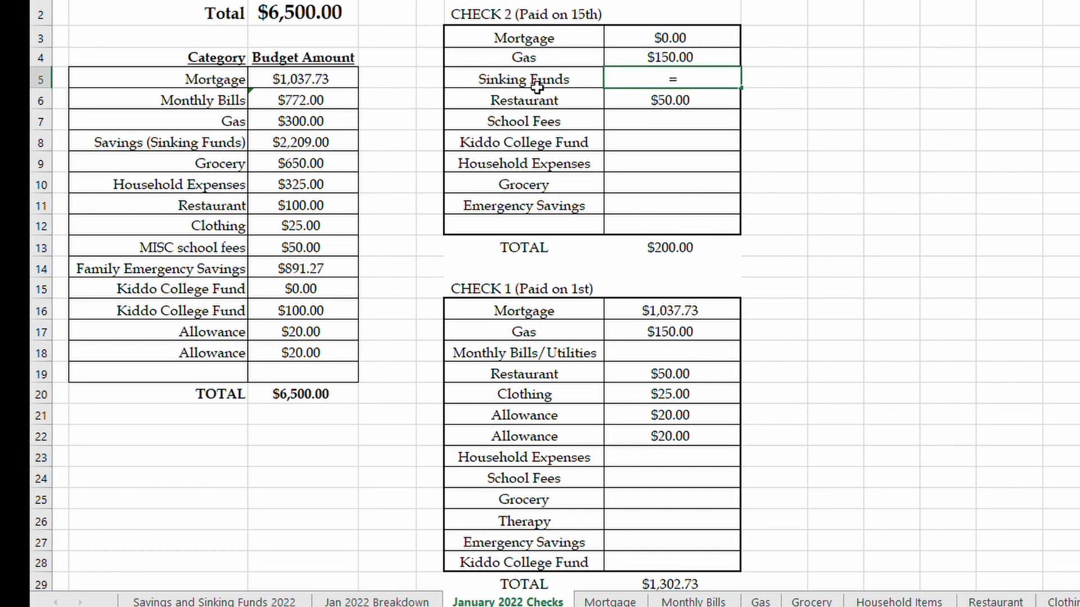
click(314, 145)
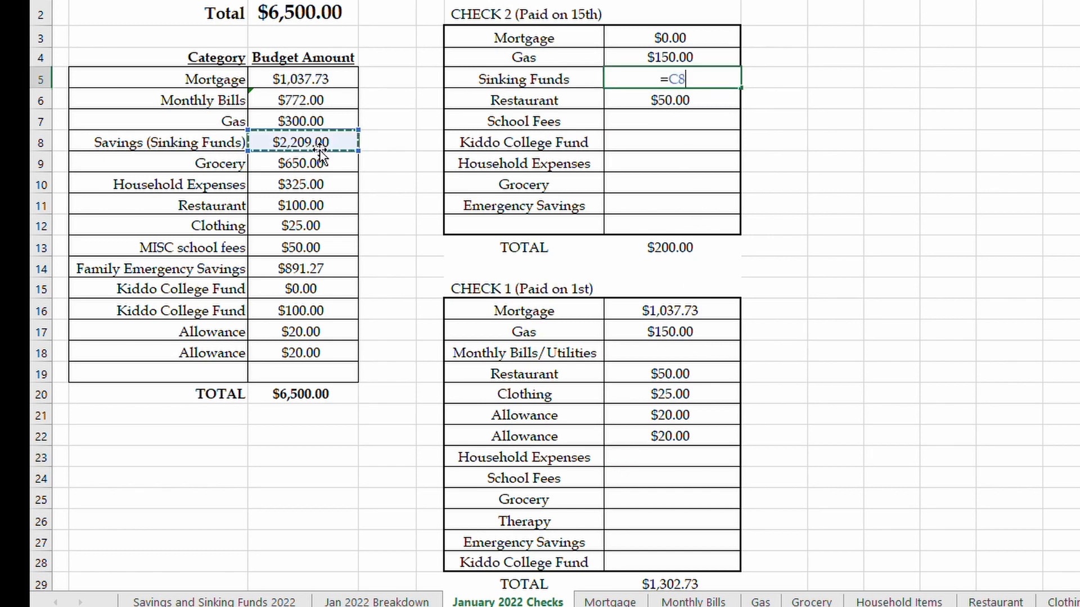
key(Return)
click(655, 304)
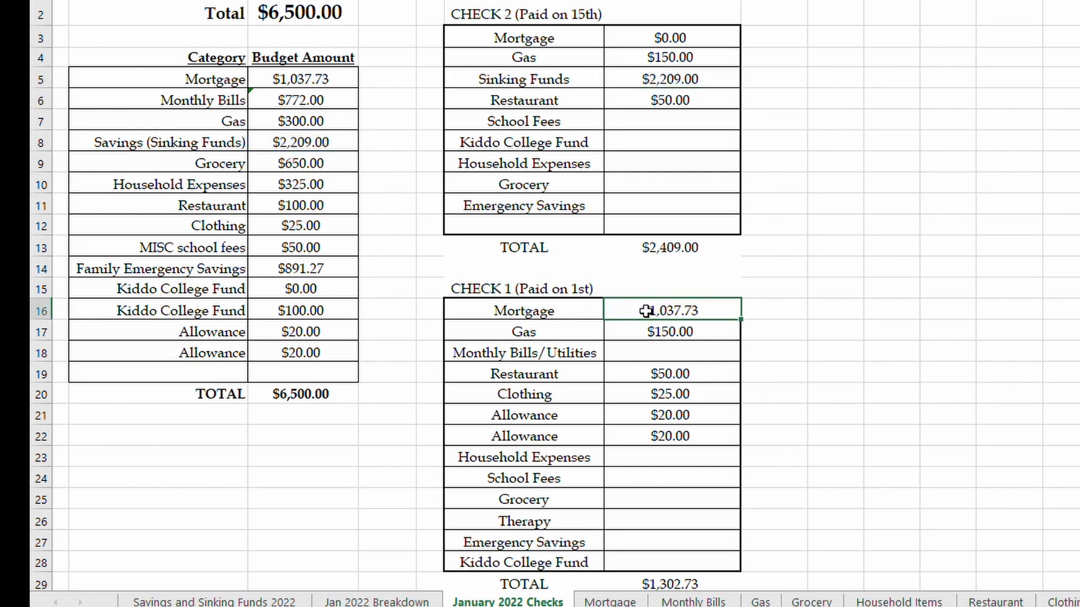
Step: Enter half of the total income (=C2/2) beside the CHECK 2 (Paid on 15th) heading
click(564, 75)
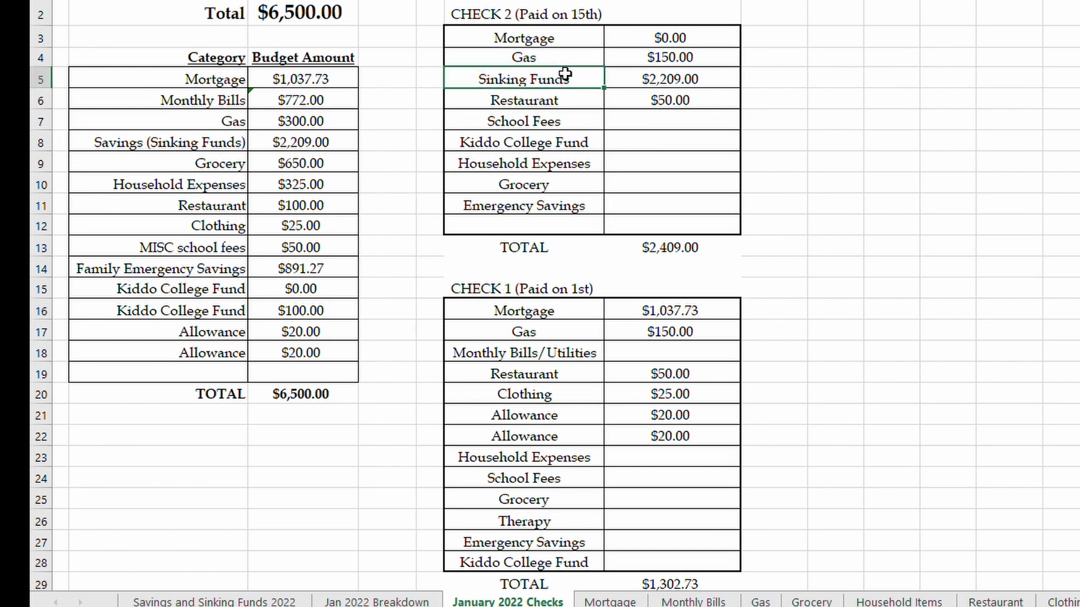
click(624, 77)
click(634, 17)
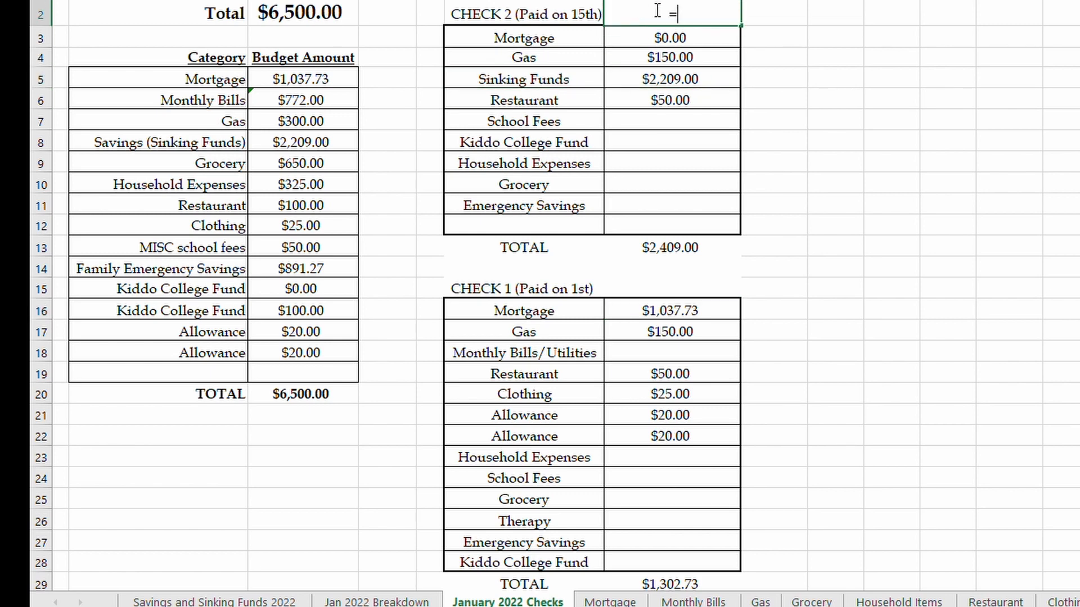
text(=)
click(291, 14)
text(/2)
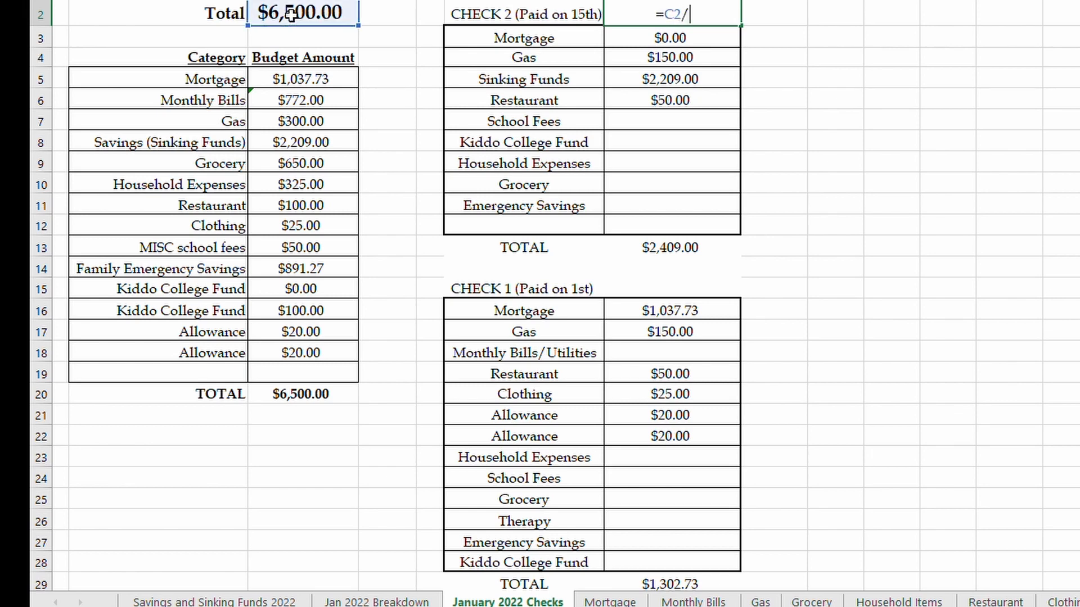
key(Return)
Step: Enter half of the total income (=C2/2) beside the CHECK 1 (Paid on 1st) heading
click(660, 284)
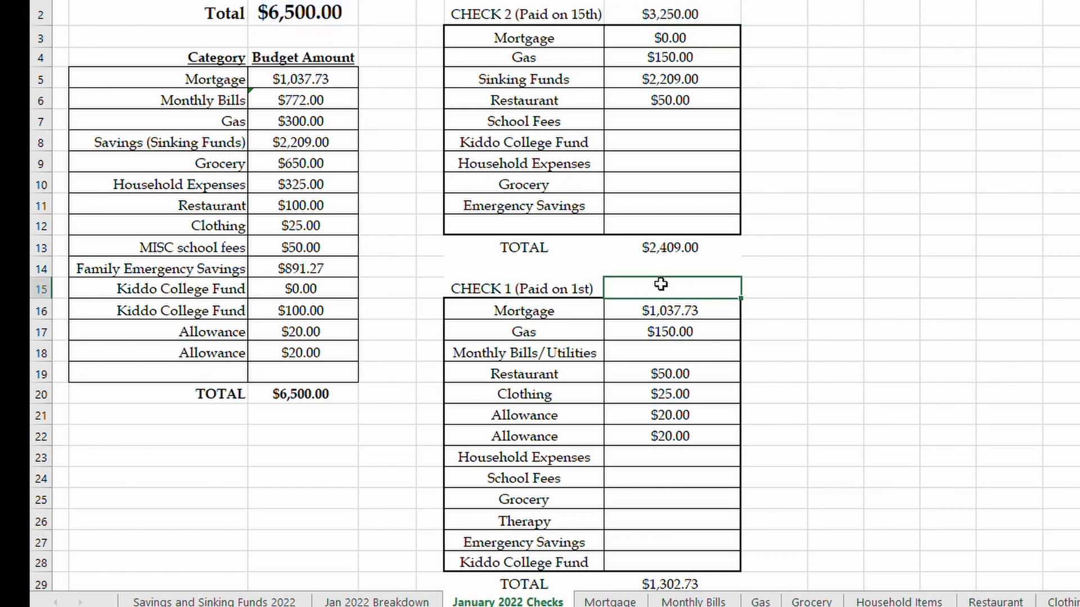
text(=)
click(296, 7)
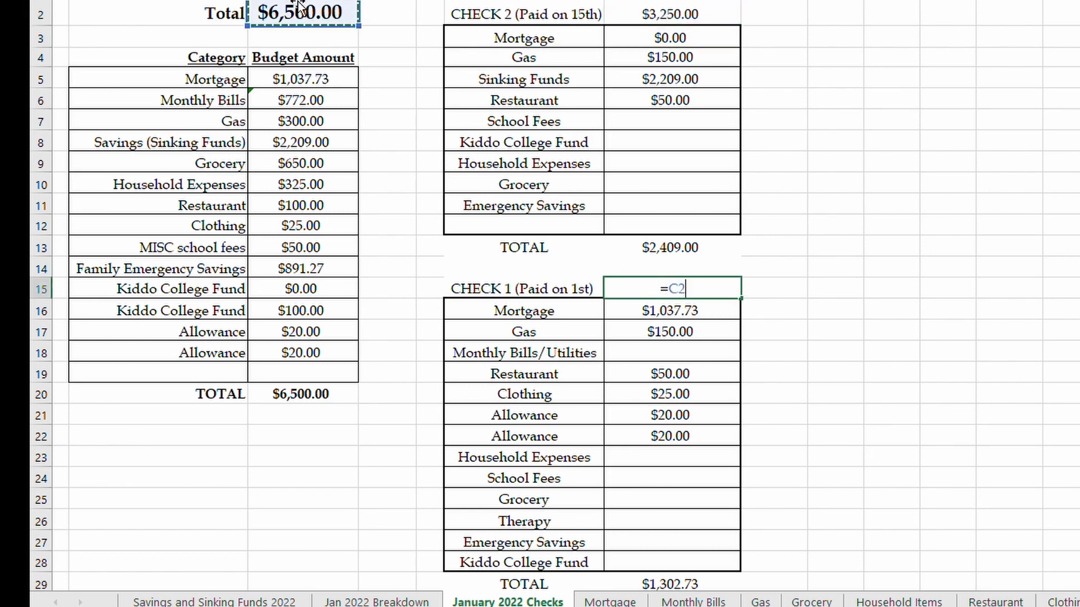
text(/2)
key(Return)
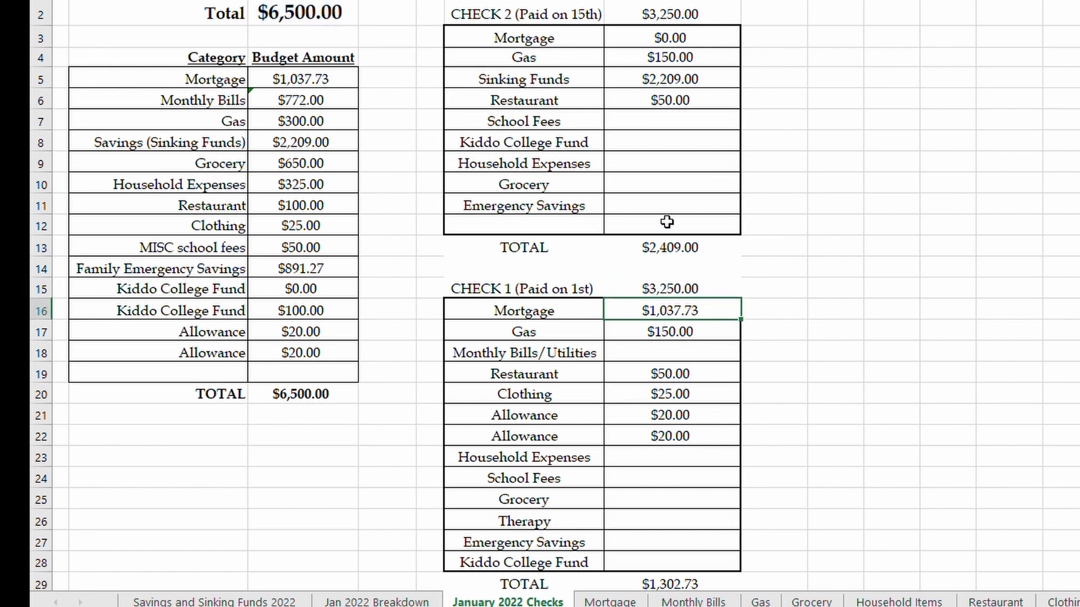
Step: Link the CHECK 1 Monthly Bills/Utilities amount to the full Monthly Bills budget amount (=C6)
click(672, 243)
click(692, 14)
click(704, 116)
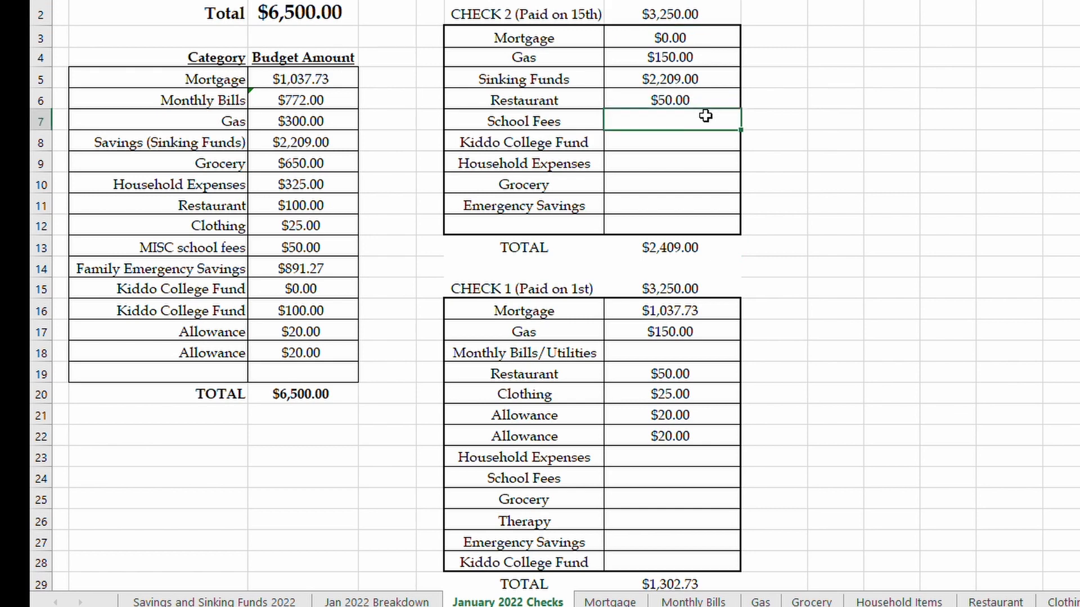
click(697, 353)
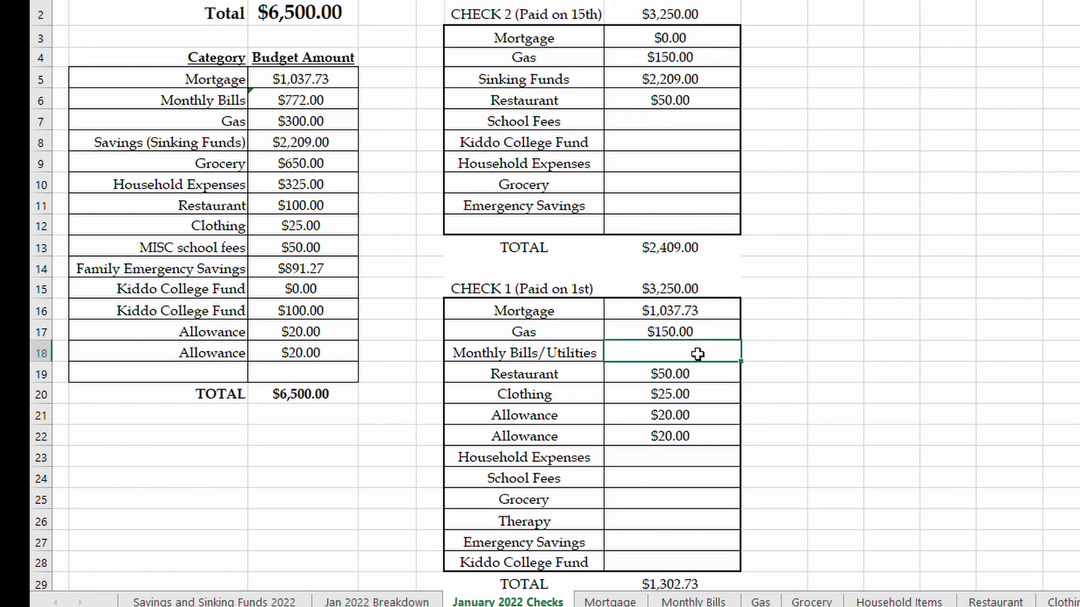
text(=)
click(309, 100)
key(Return)
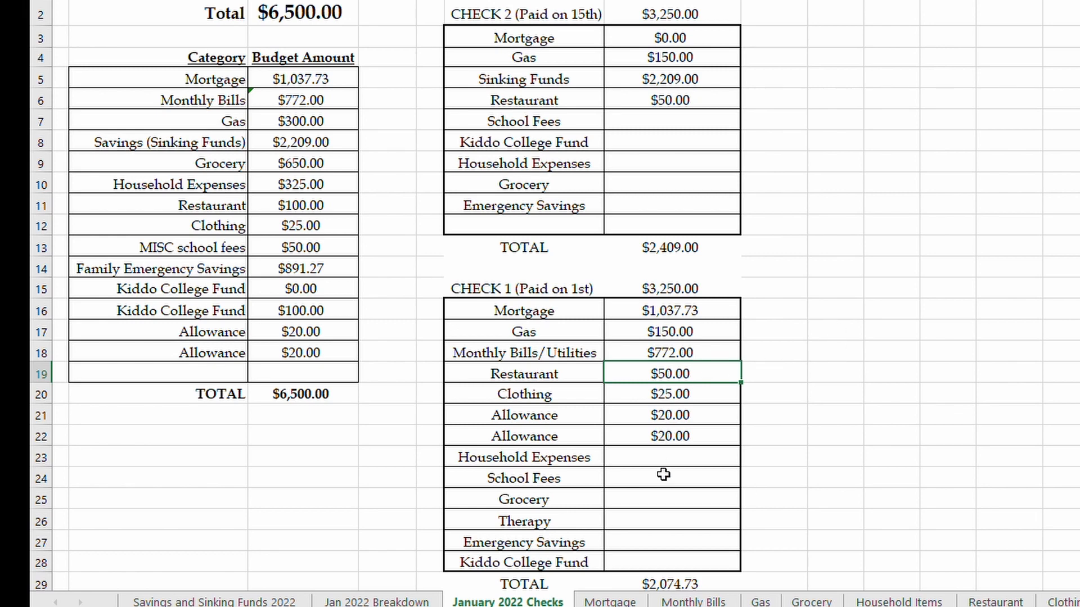
Step: Assign half of the Household Expenses budget amount (=C10/2) to the Household Expenses rows of both CHECK 1 and CHECK 2
click(687, 459)
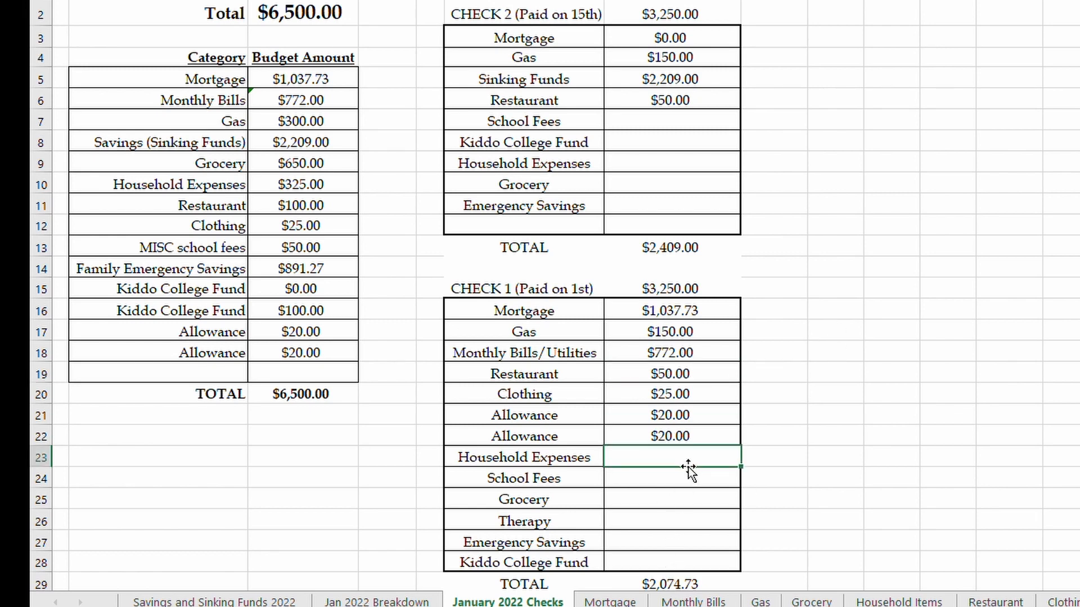
text(=)
click(279, 182)
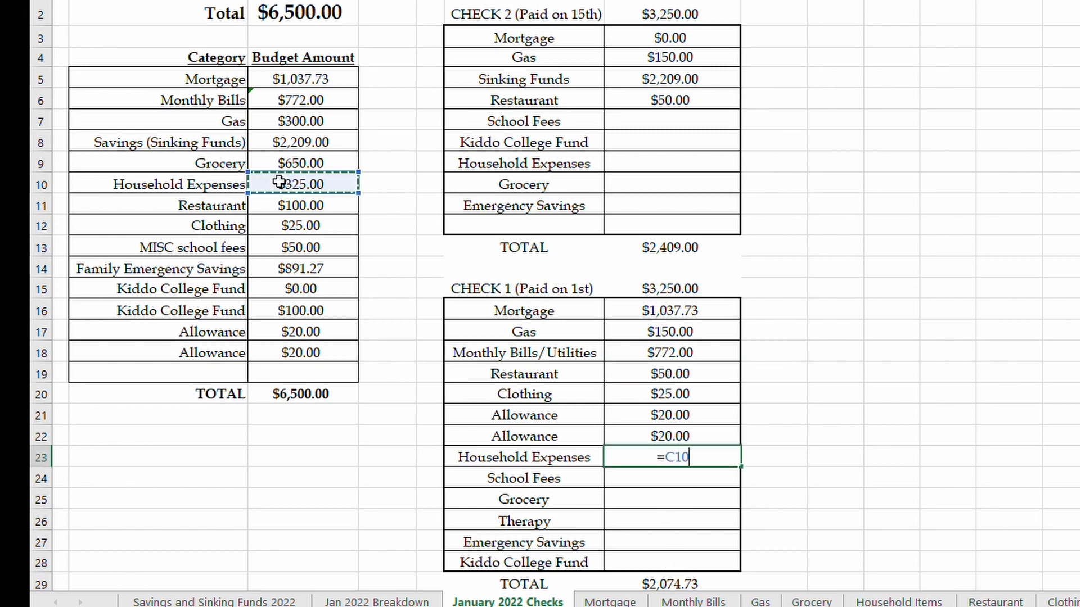
text(/2)
key(Return)
click(674, 155)
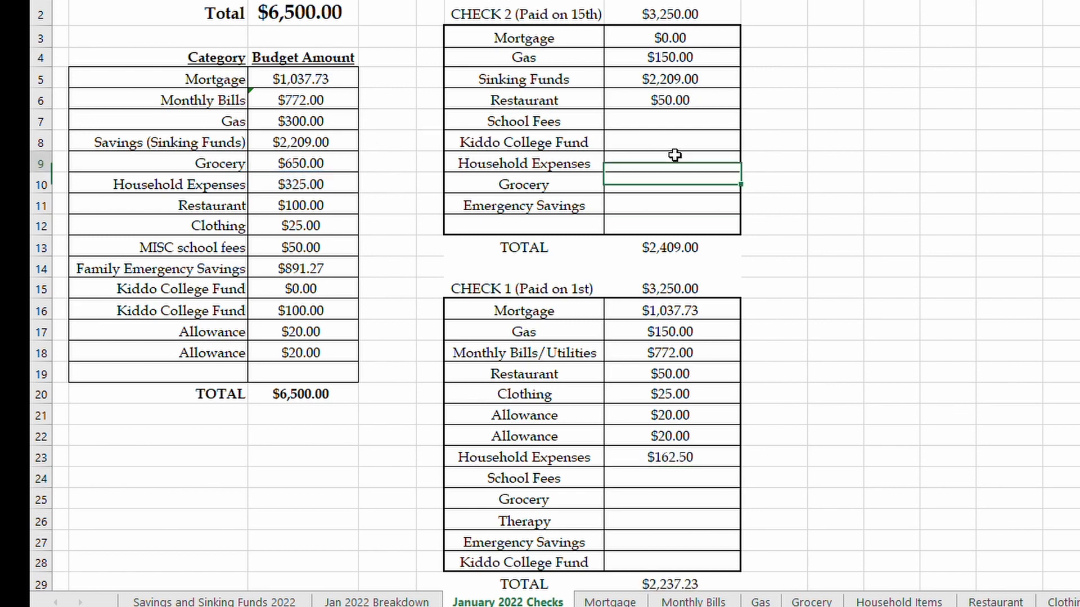
text(=)
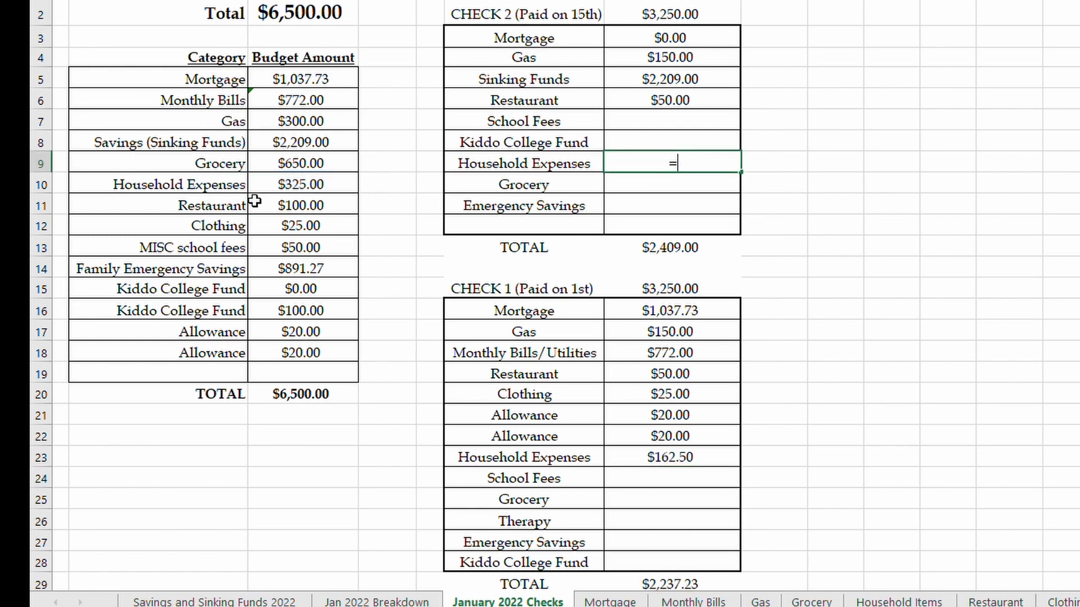
click(272, 183)
text(/2)
key(Return)
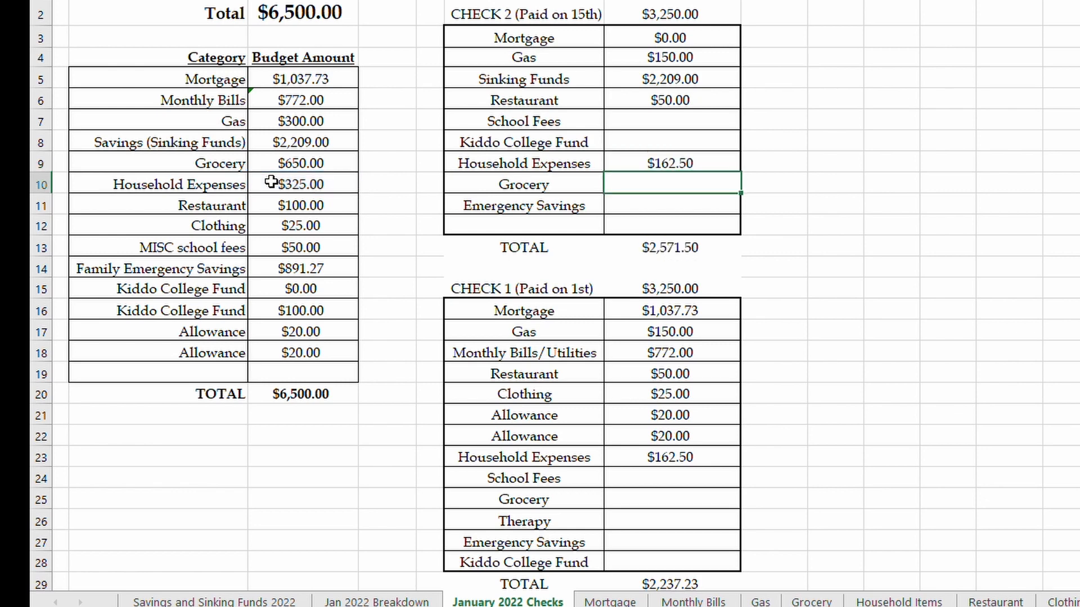
Step: Link the CHECK 1 School Fees amount to the full MISC school fees budget amount (=C13)
click(683, 120)
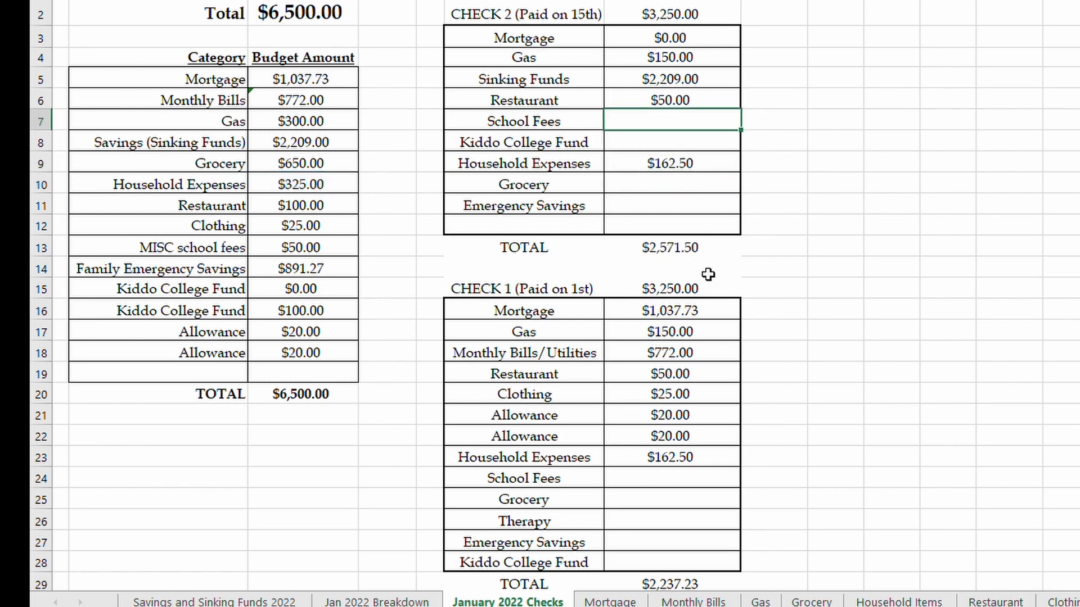
click(683, 242)
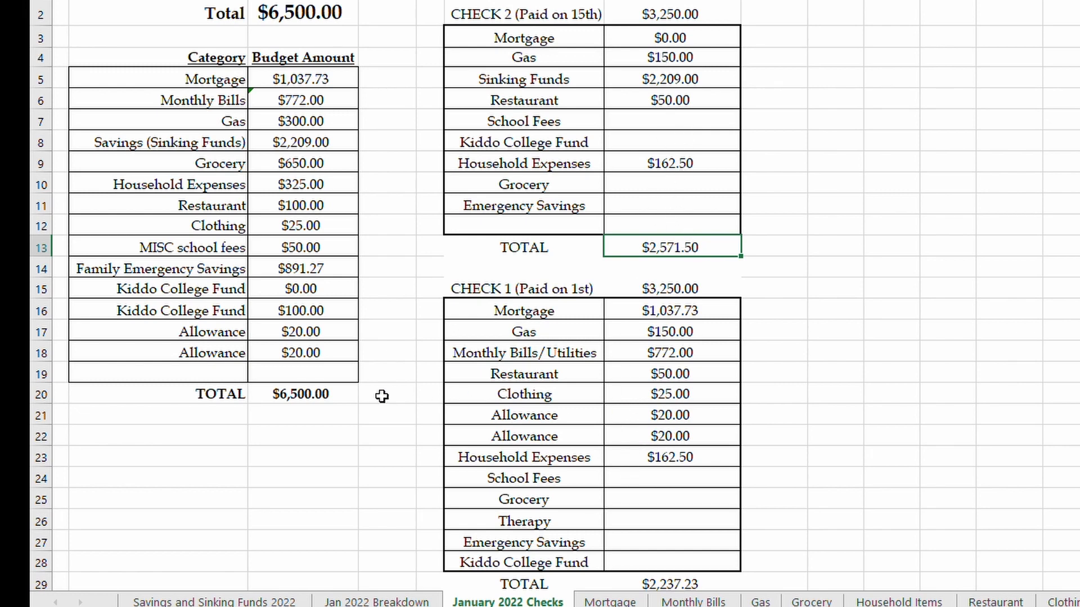
click(702, 475)
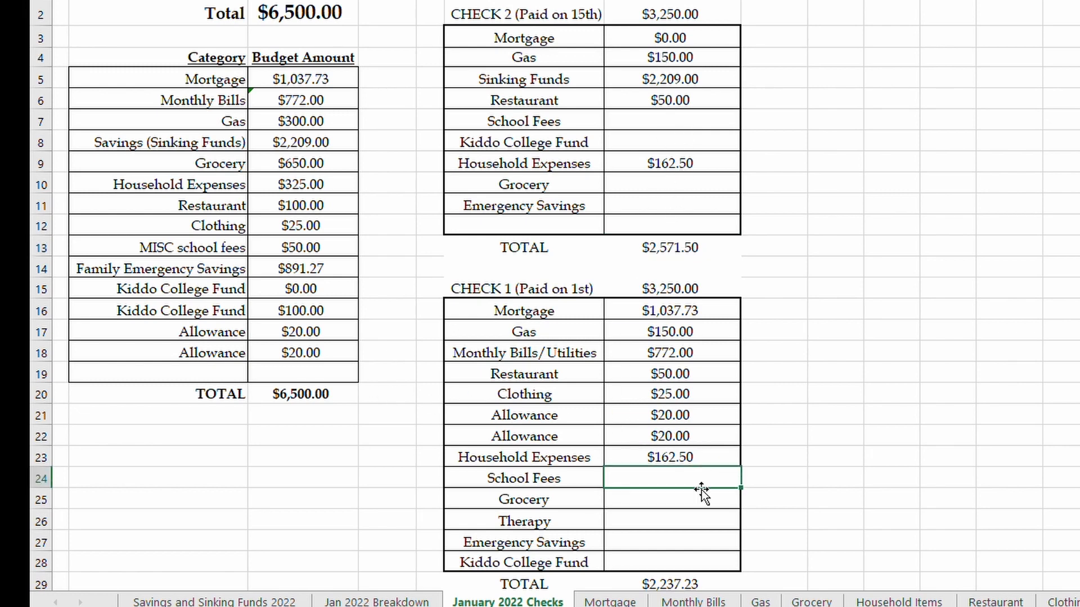
text(=)
click(293, 242)
key(Return)
Step: Set the CHECK 2 School Fees and Kiddo College Fund amounts to 0
click(646, 113)
text(0)
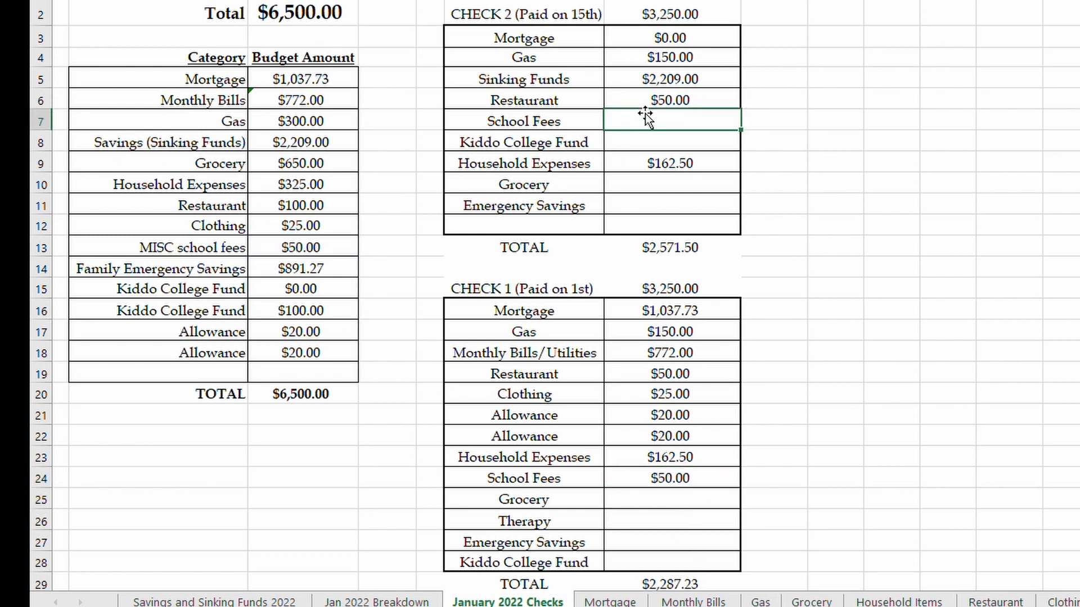
key(Return)
text(0)
key(Return)
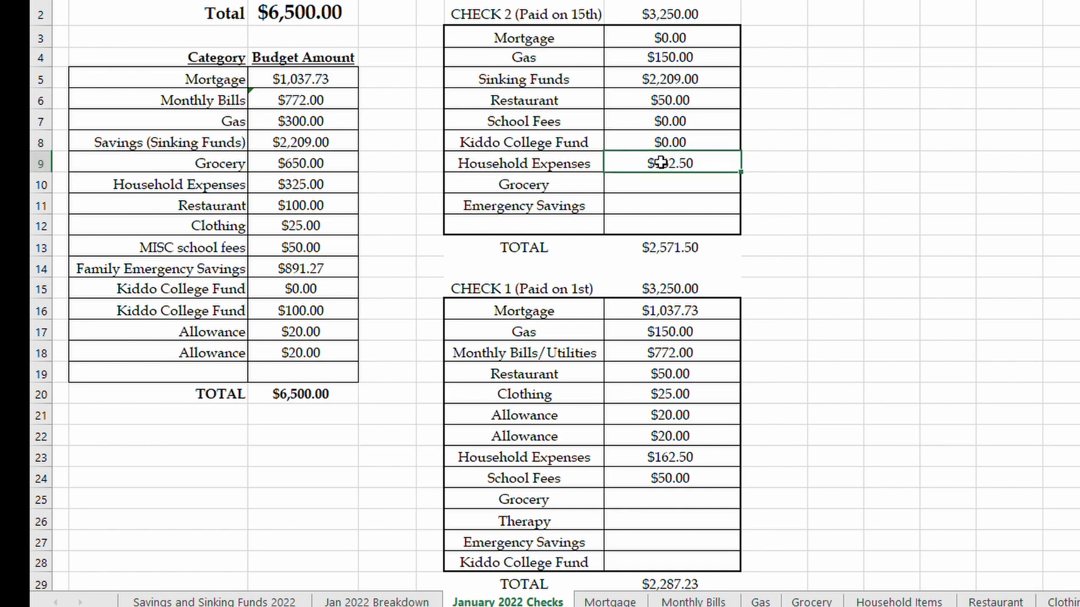
Step: Link the CHECK 1 Kiddo College Fund amount to the $100.00 Kiddo College Fund budget amount and set Therapy to 0
click(665, 555)
text(=)
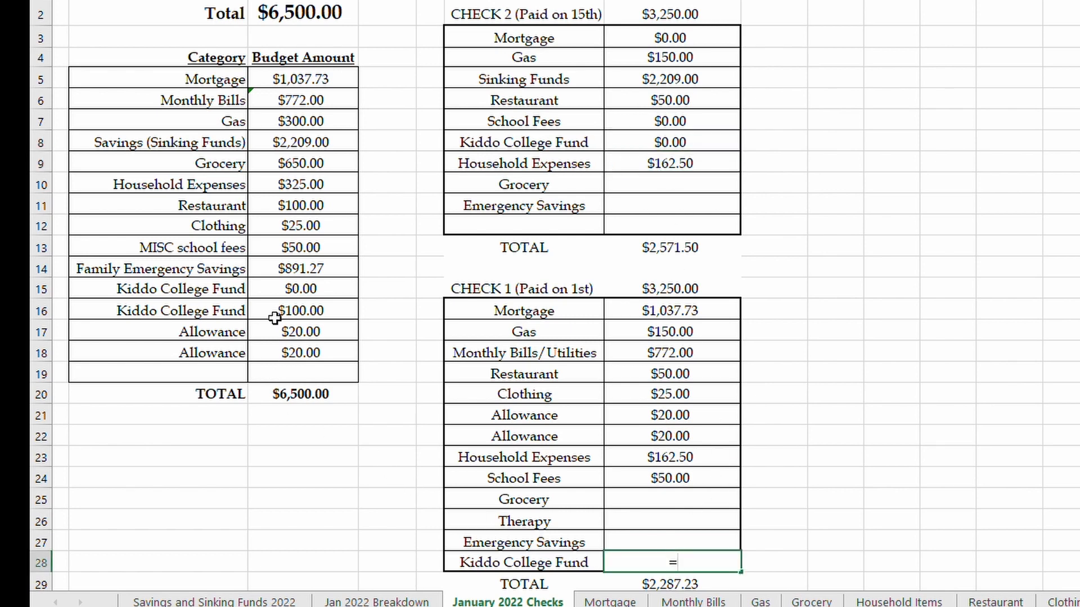
click(276, 299)
key(Return)
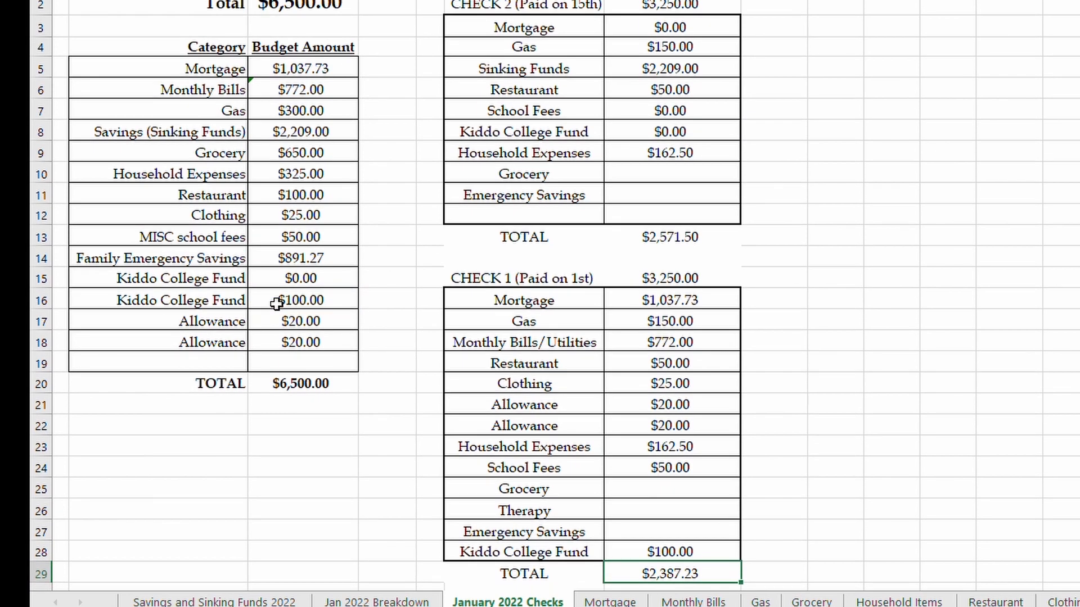
click(692, 509)
text(0)
key(Return)
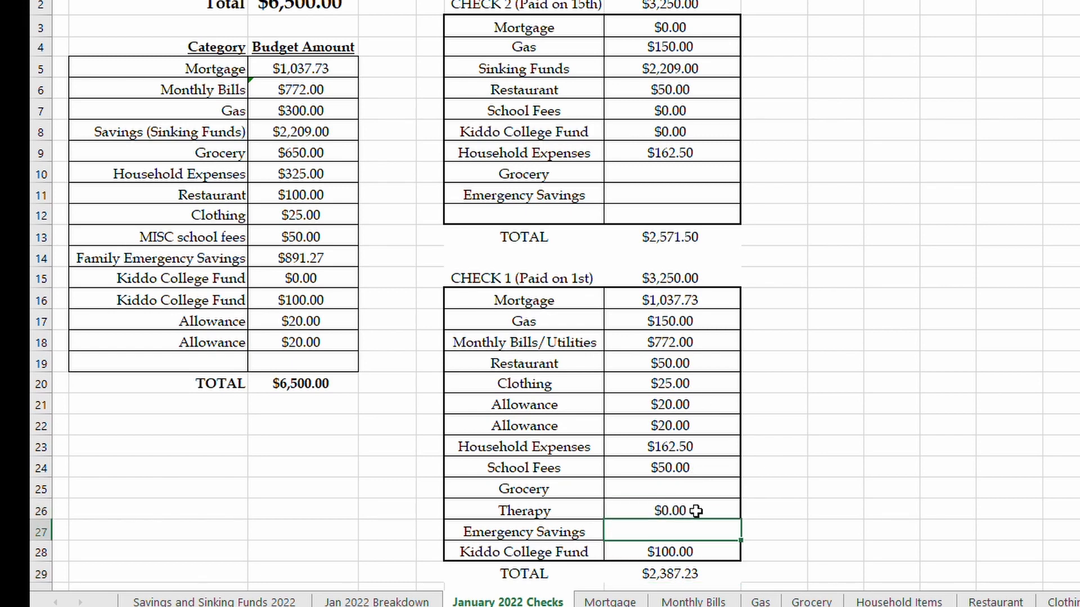
Step: Assign half of the Grocery budget amount (=C9/2) to the Grocery rows of both CHECK 1 and CHECK 2
click(696, 487)
text(=)
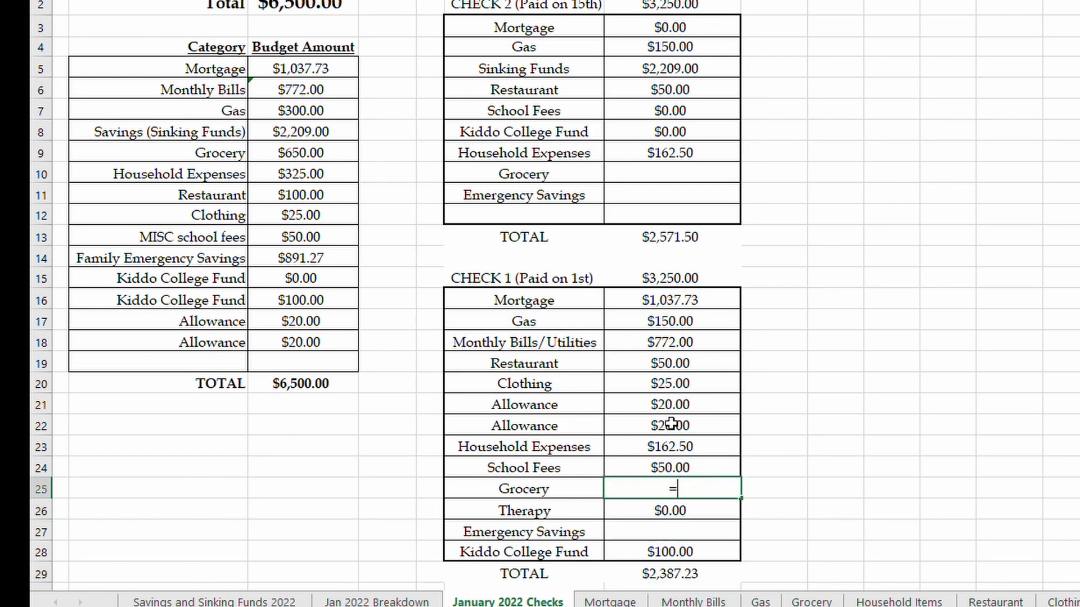
click(287, 152)
text(/2)
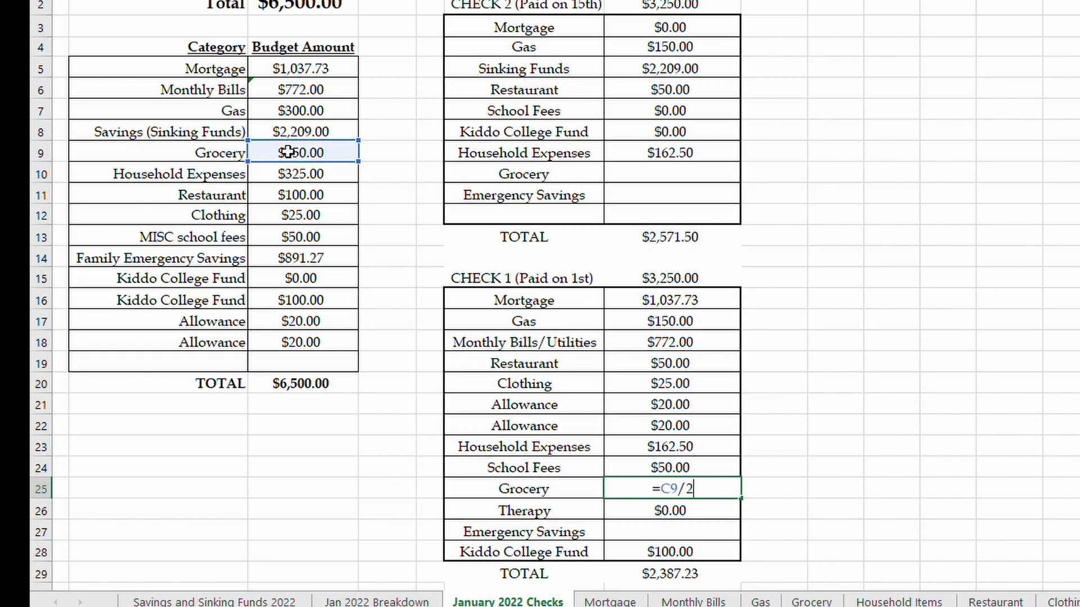
key(Return)
click(640, 176)
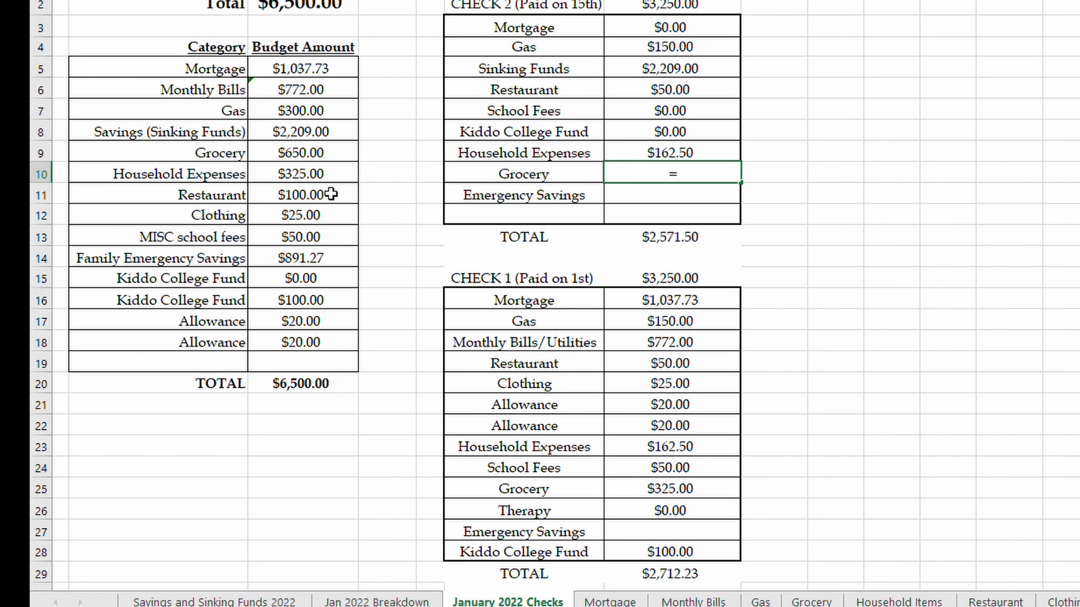
click(325, 150)
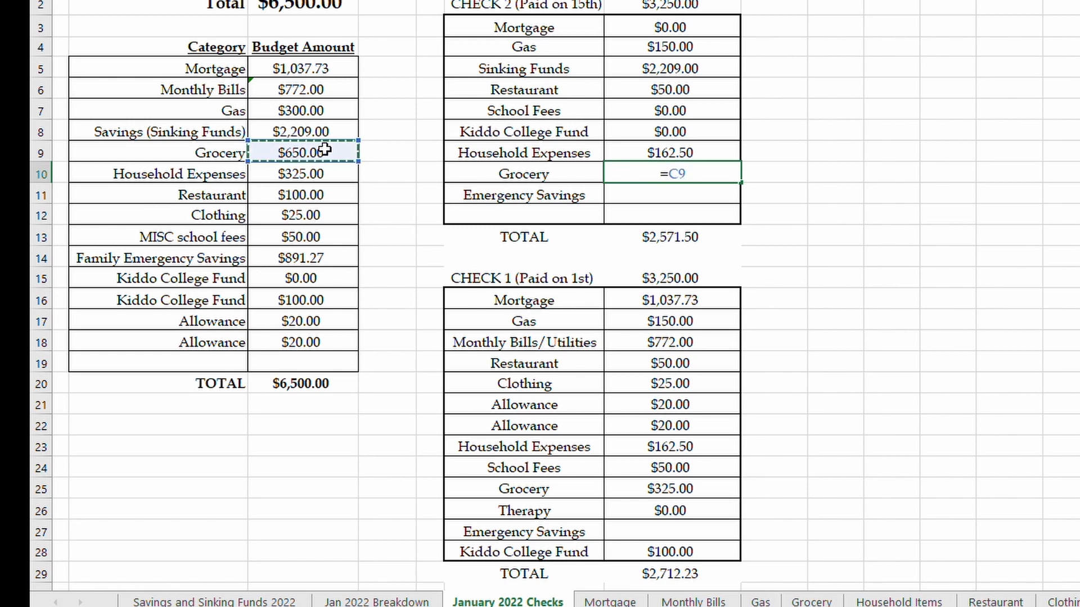
text(/2)
key(Return)
Step: Calculate the CHECK 1 Emergency Savings amount as the unallocated remainder of the check with =3250-2712.23
scroll(757, 155, up, 1)
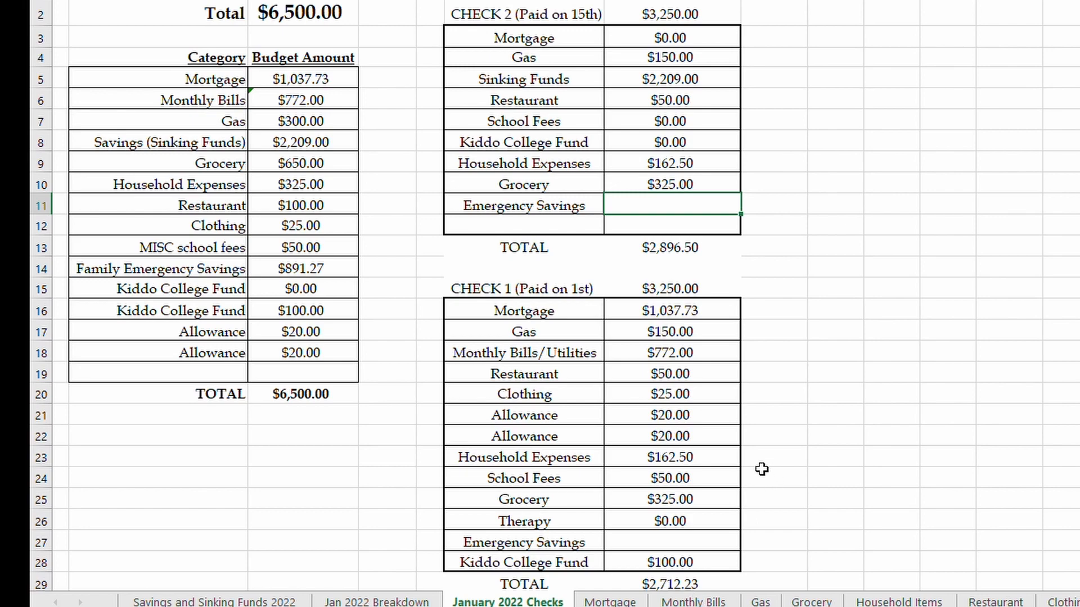
scroll(775, 360, down, 1)
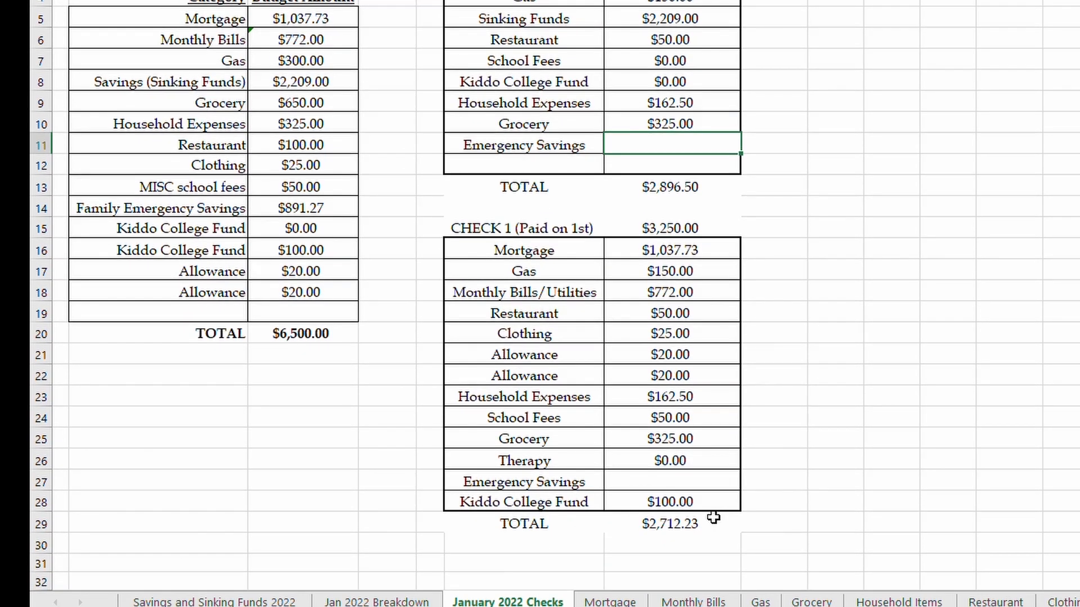
scroll(704, 139, up, 1)
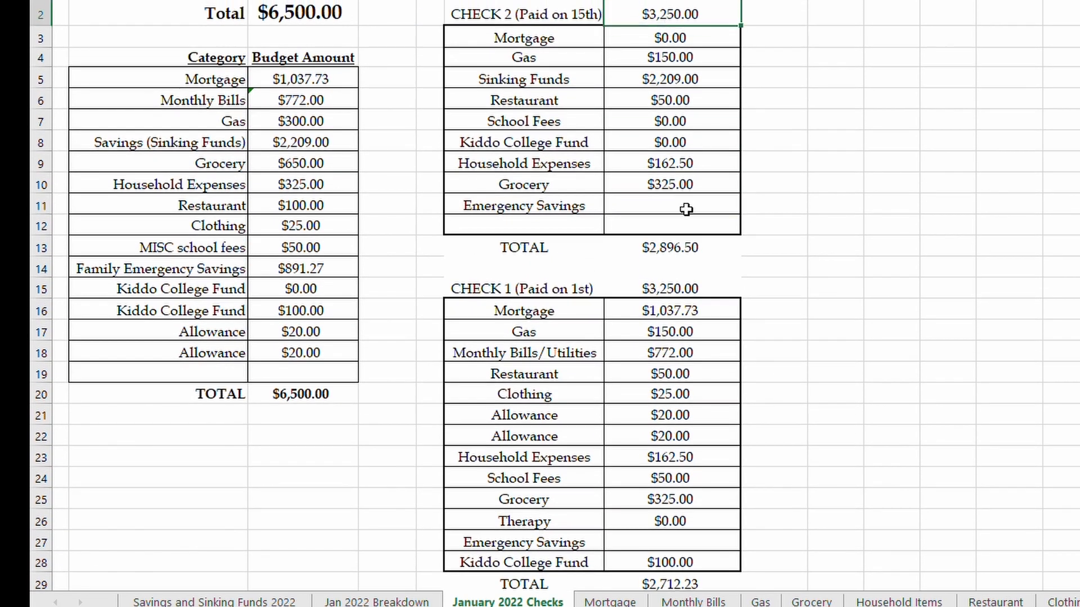
click(687, 248)
click(694, 305)
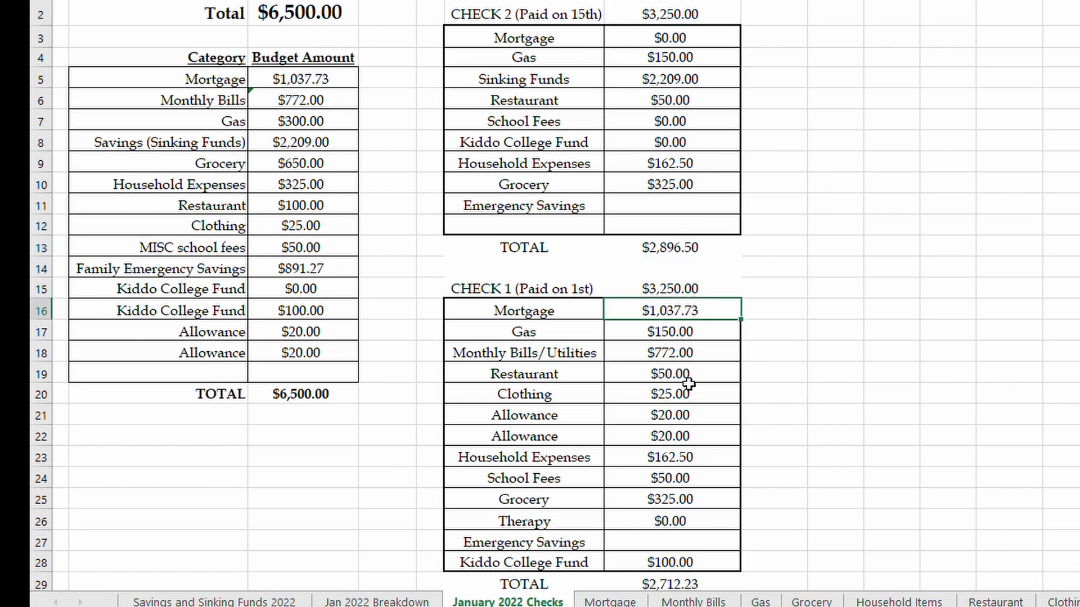
click(687, 538)
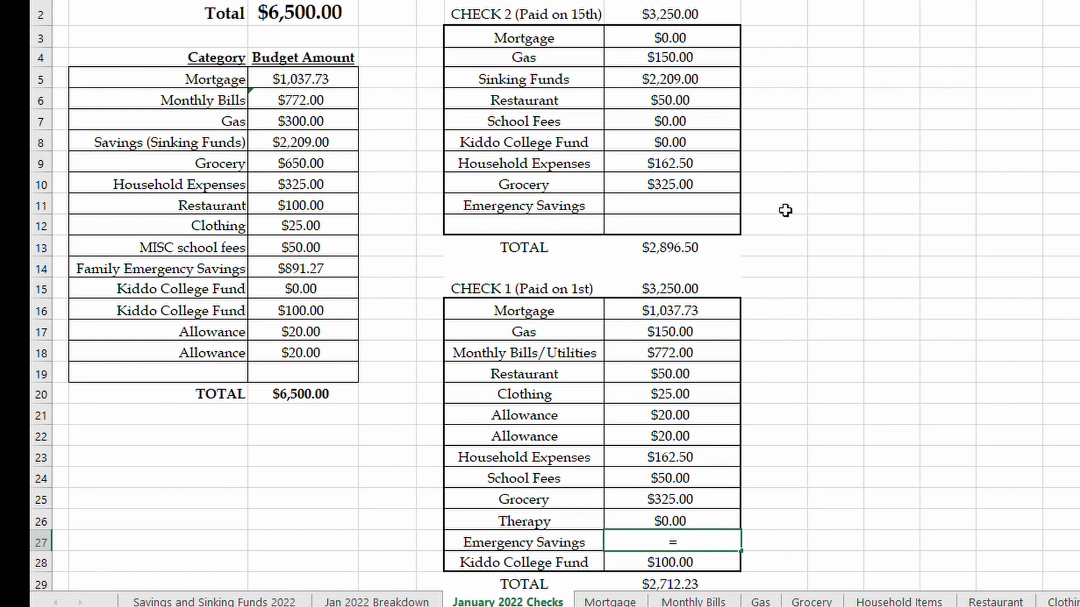
text(=3250-2713.)
key(BackSpace)
key(BackSpace)
text(2.23)
key(Return)
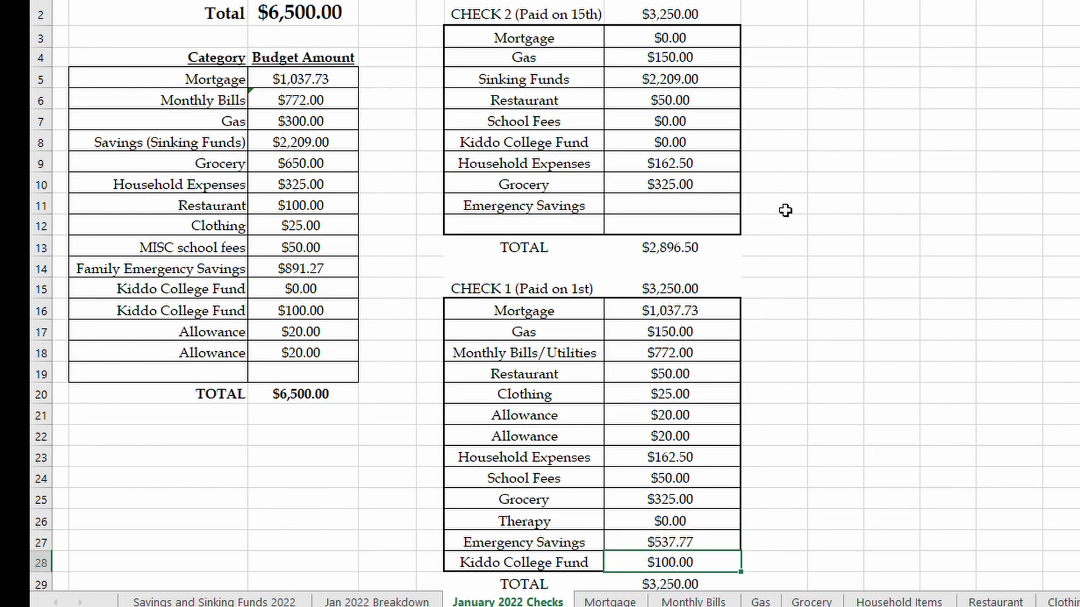
Step: Calculate the CHECK 2 Emergency Savings amount as the unallocated remainder of the check with =3250-2896.50
click(779, 541)
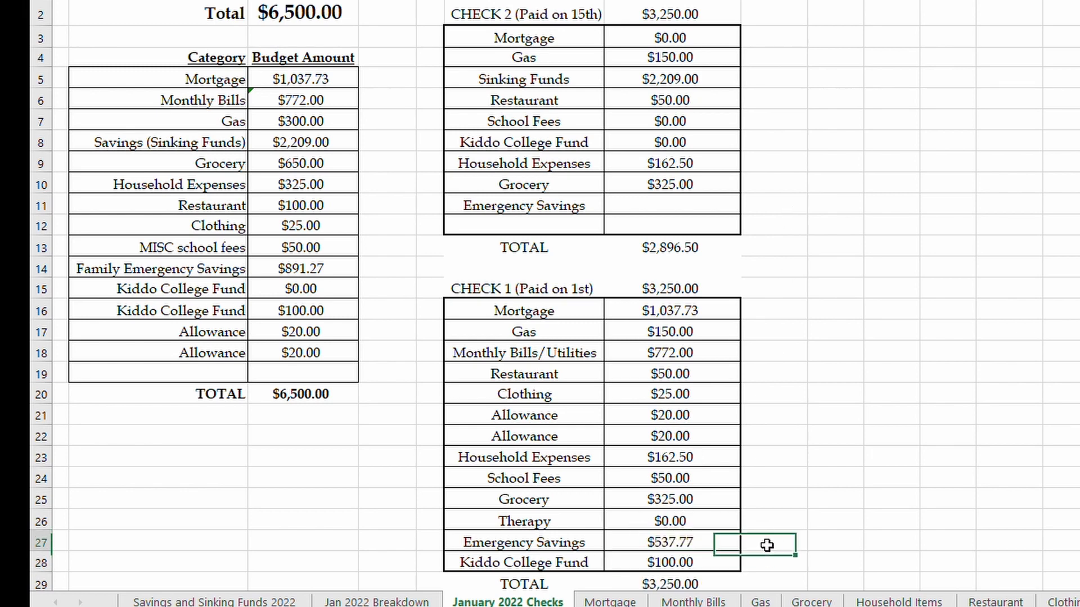
click(689, 208)
text(=)
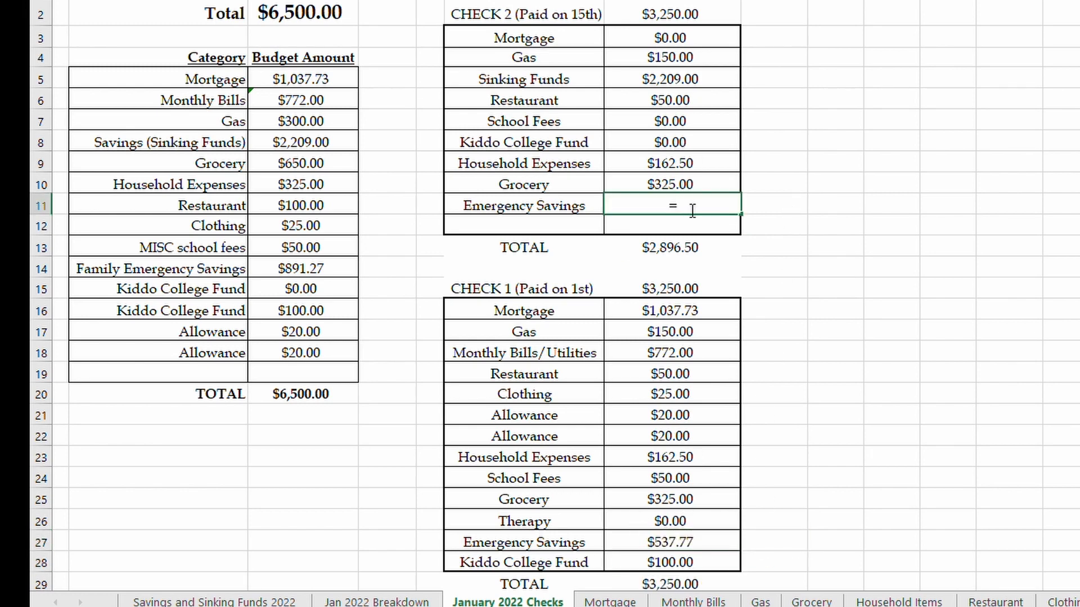
text(3250-2896.50)
key(Return)
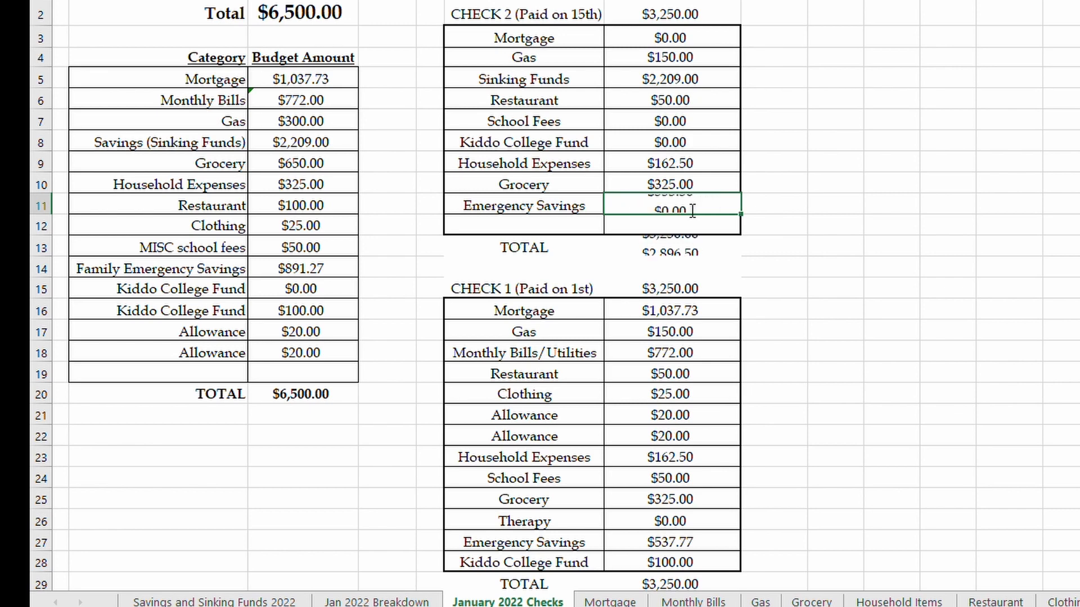
Step: Cross-check the Family Emergency Savings budget by summing both checks' Emergency Savings with =G27+G11 in H27, and clear that cell
click(788, 544)
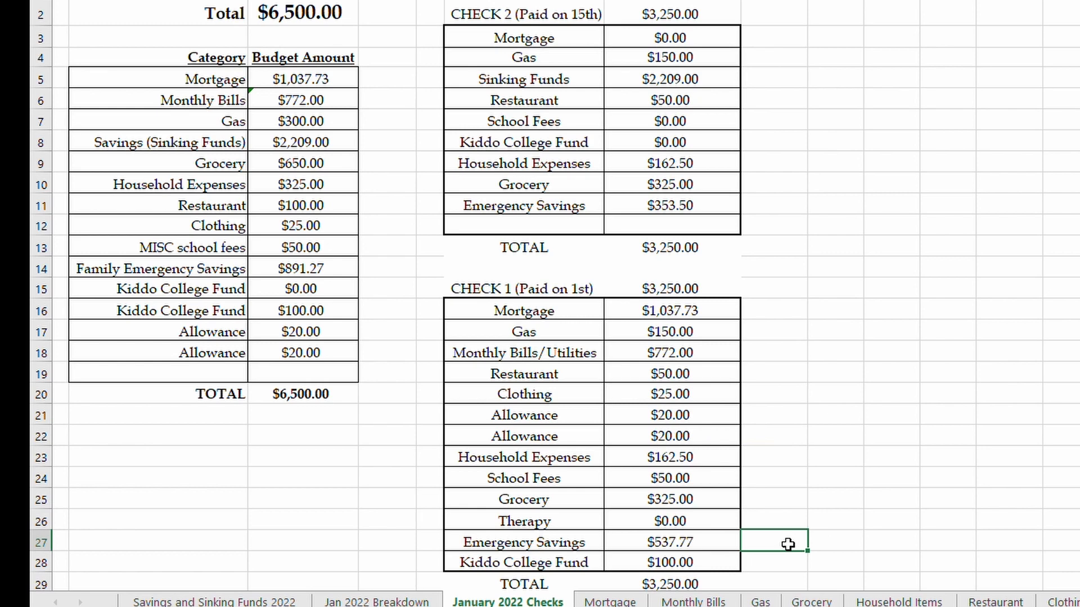
text(=)
click(703, 549)
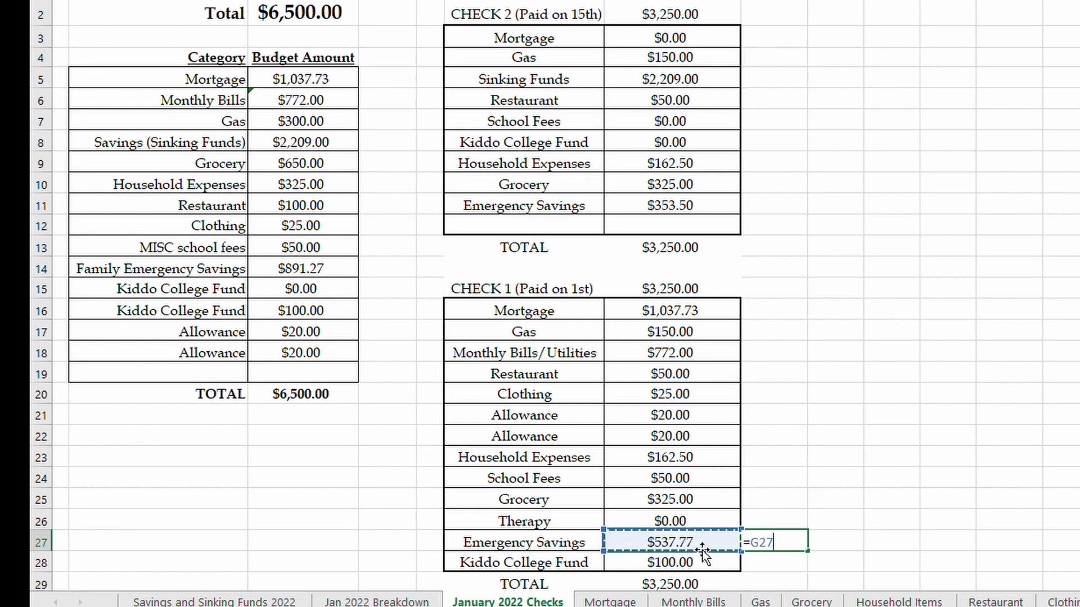
text(+)
click(704, 209)
key(Return)
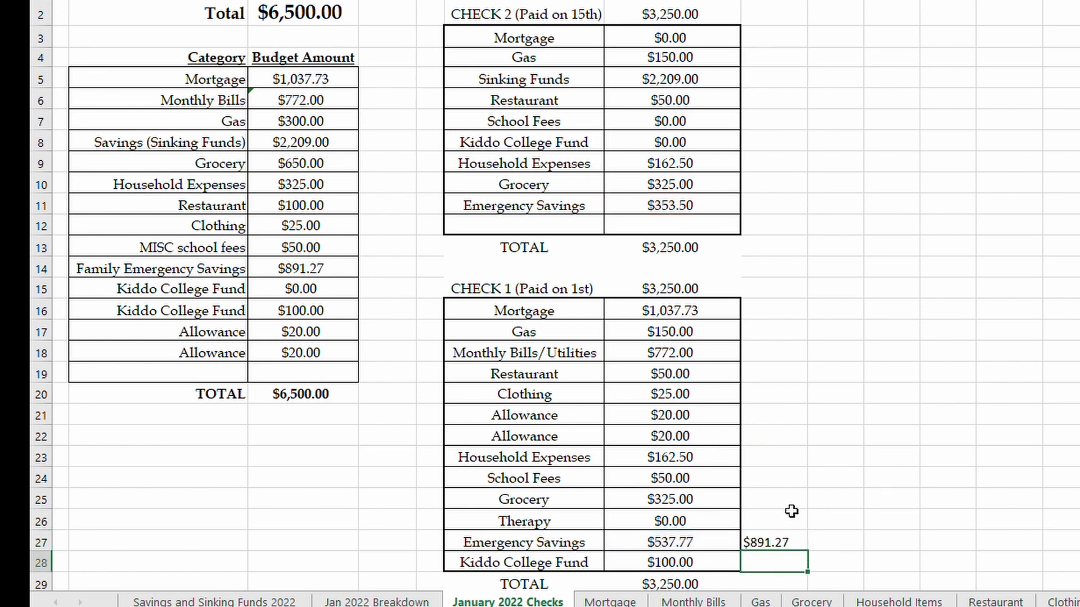
click(337, 269)
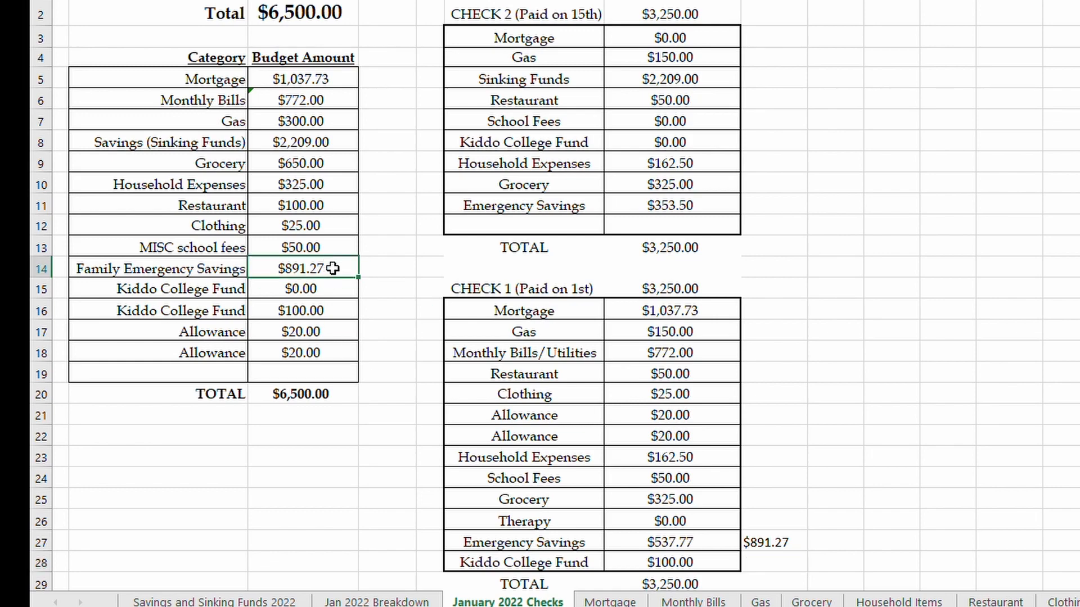
click(777, 529)
click(778, 533)
key(Delete)
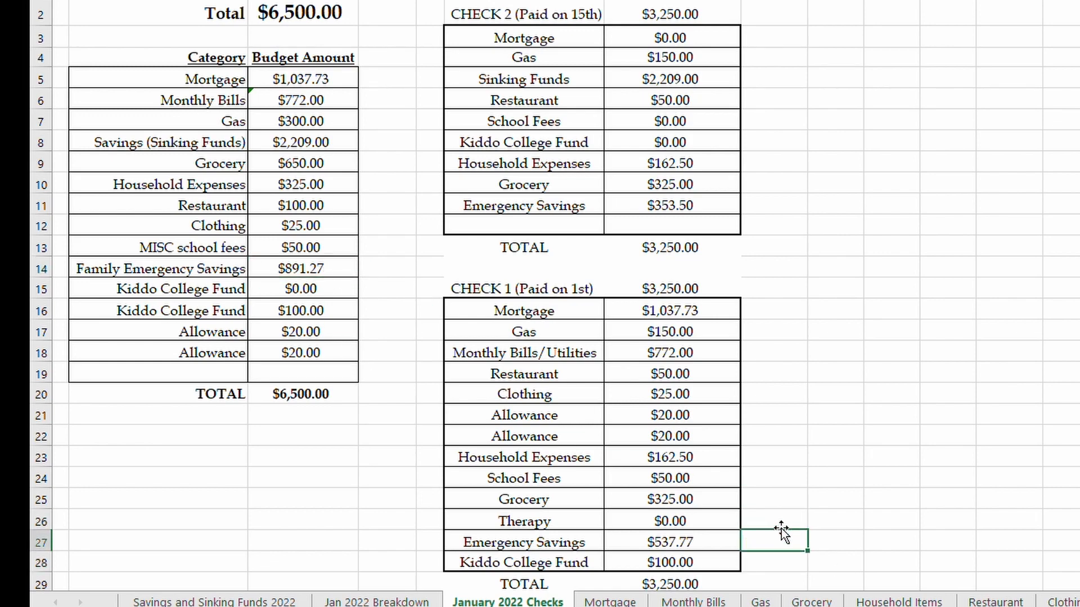
Step: Review the CHECK 1 allocations and look through the category sheets from Mortgage to School Fees
scroll(762, 438, down, 5)
scroll(761, 439, up, 2)
scroll(766, 490, up, 3)
mouse_move(508, 288)
mouse_down()
mouse_move(689, 311)
mouse_move(670, 523)
mouse_move(685, 551)
mouse_up()
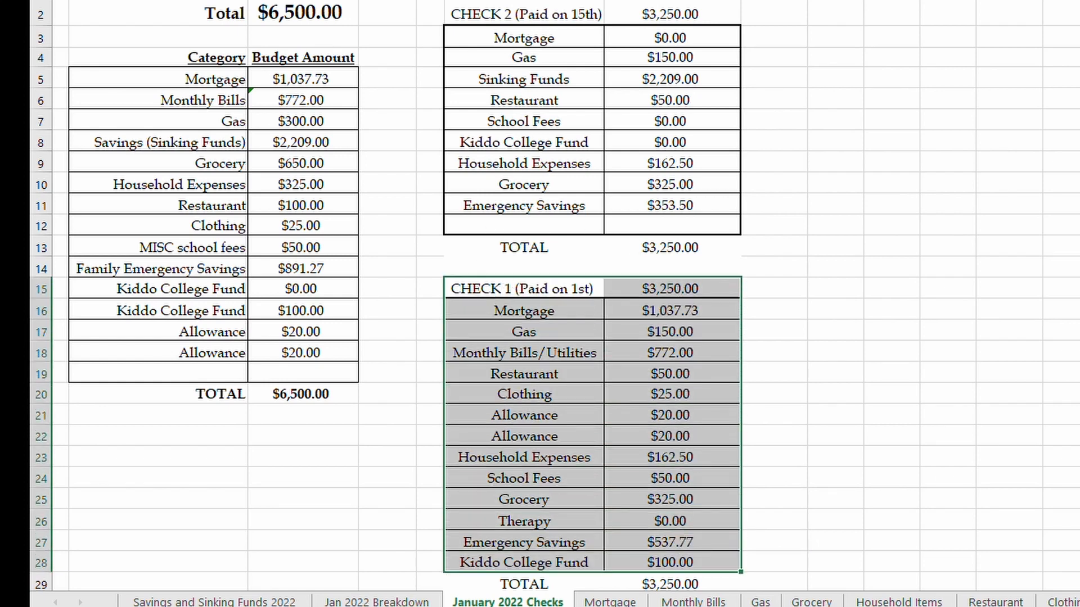
click(672, 536)
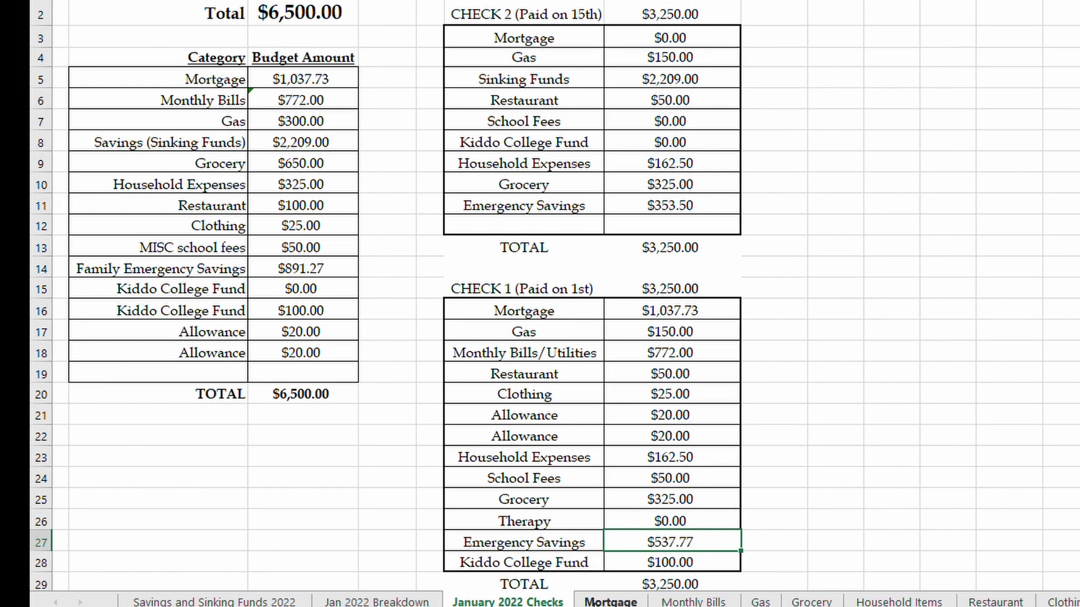
click(596, 602)
click(716, 600)
click(790, 602)
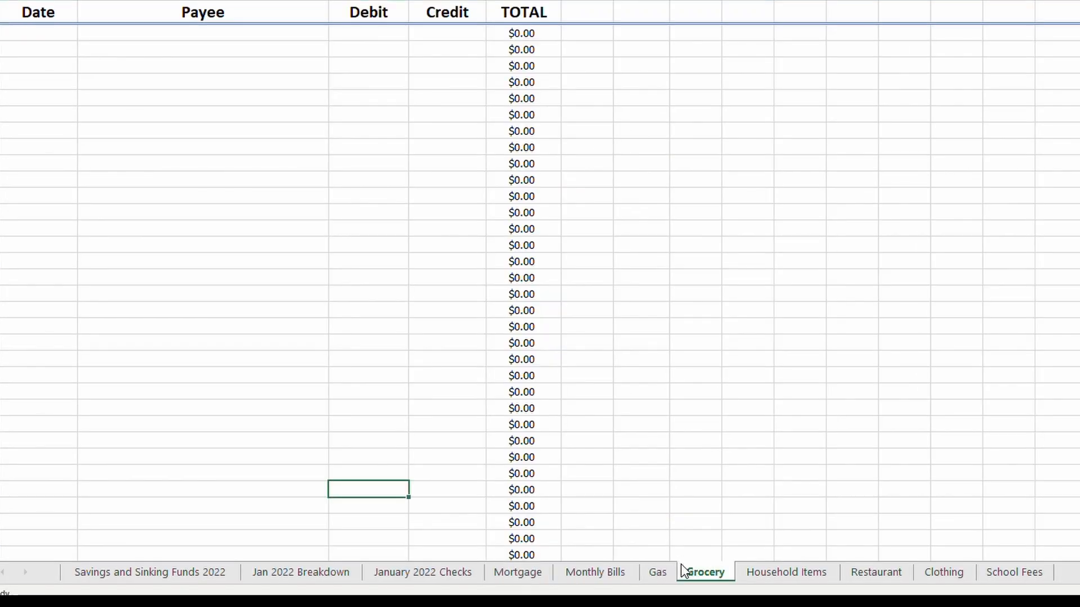
click(653, 570)
click(818, 569)
click(889, 568)
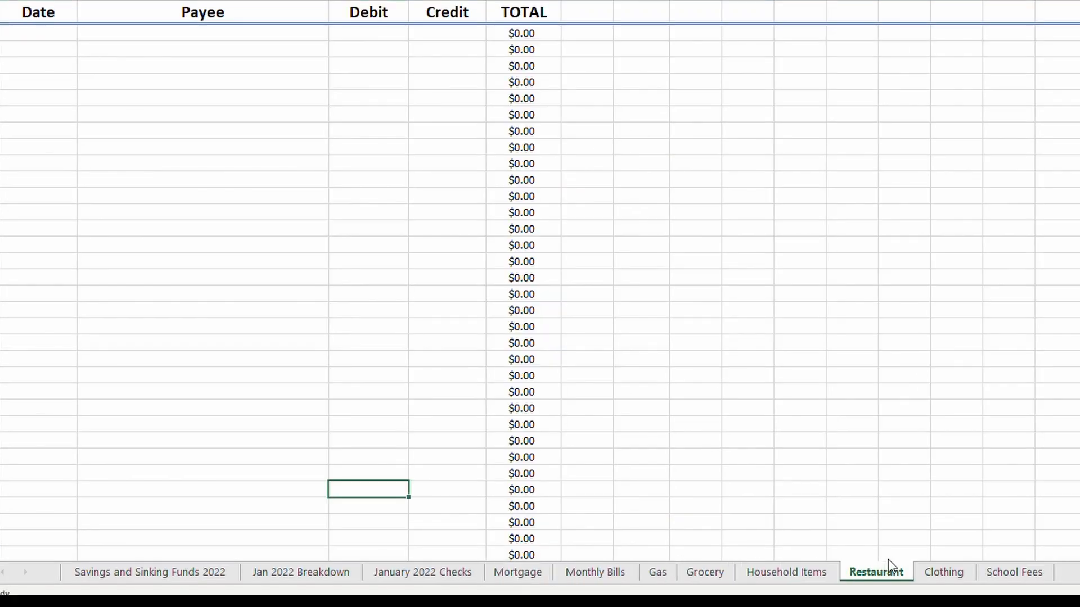
click(919, 571)
click(984, 571)
click(409, 573)
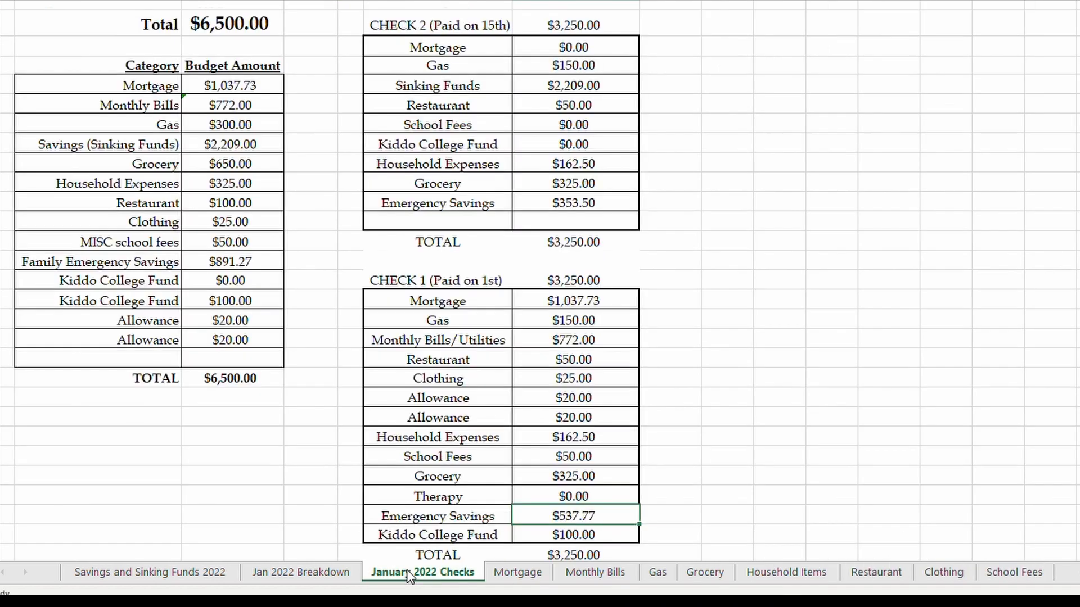
Step: Examine the Mortgage sheet's Date, Payee and Credit columns and the CHECK 1 Mortgage amount that belongs there
click(517, 572)
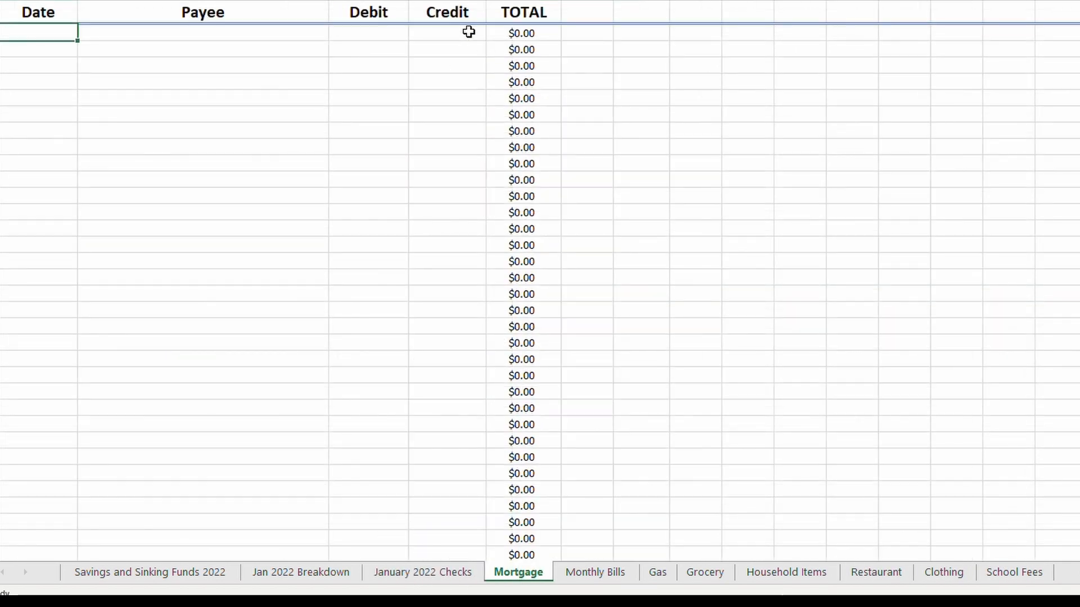
click(468, 32)
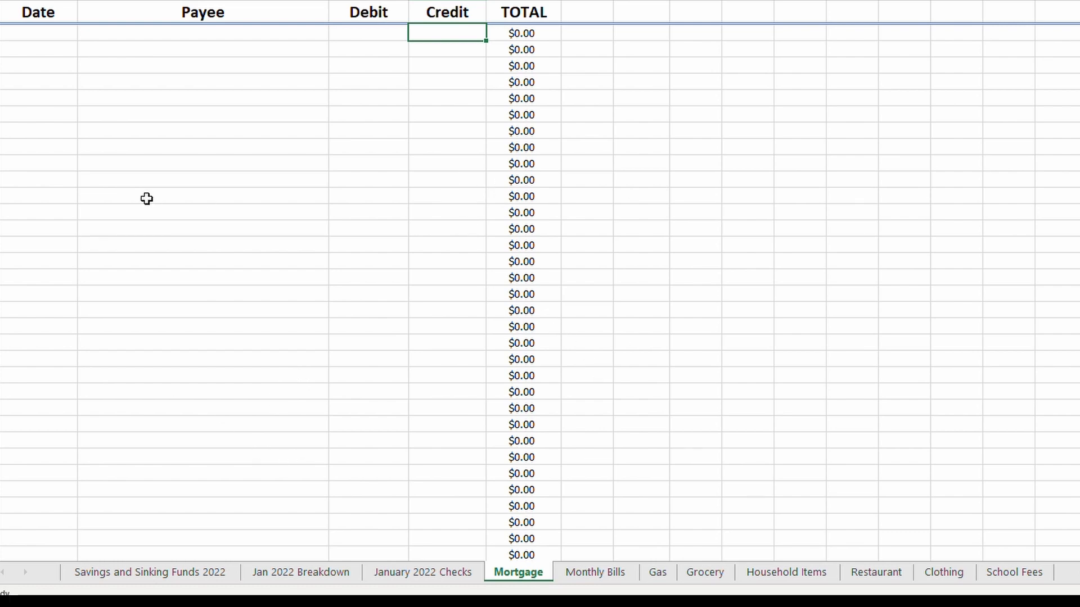
click(27, 32)
click(198, 27)
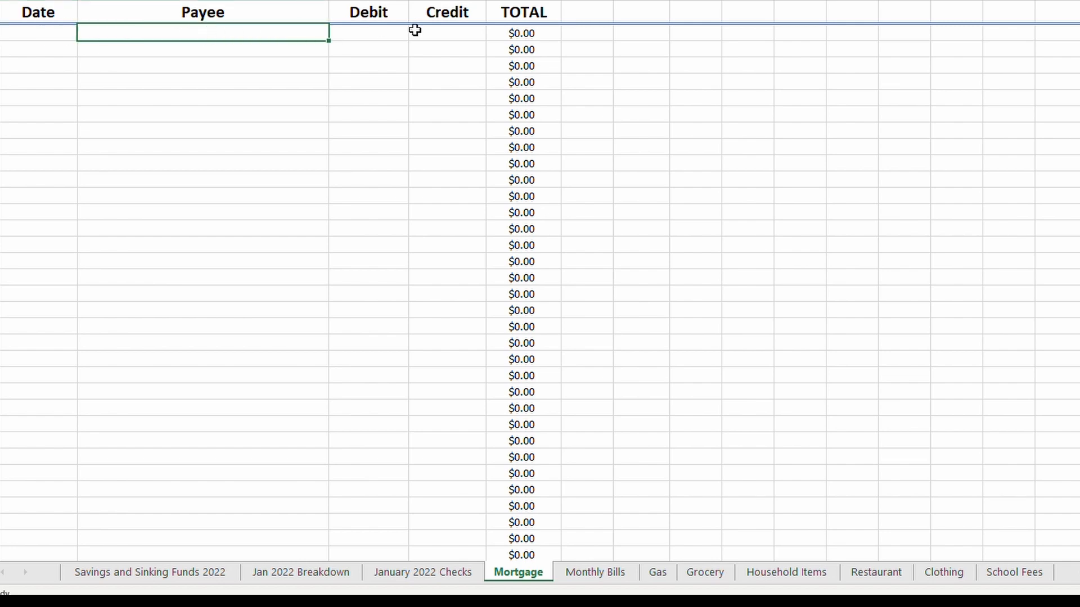
click(441, 35)
click(423, 572)
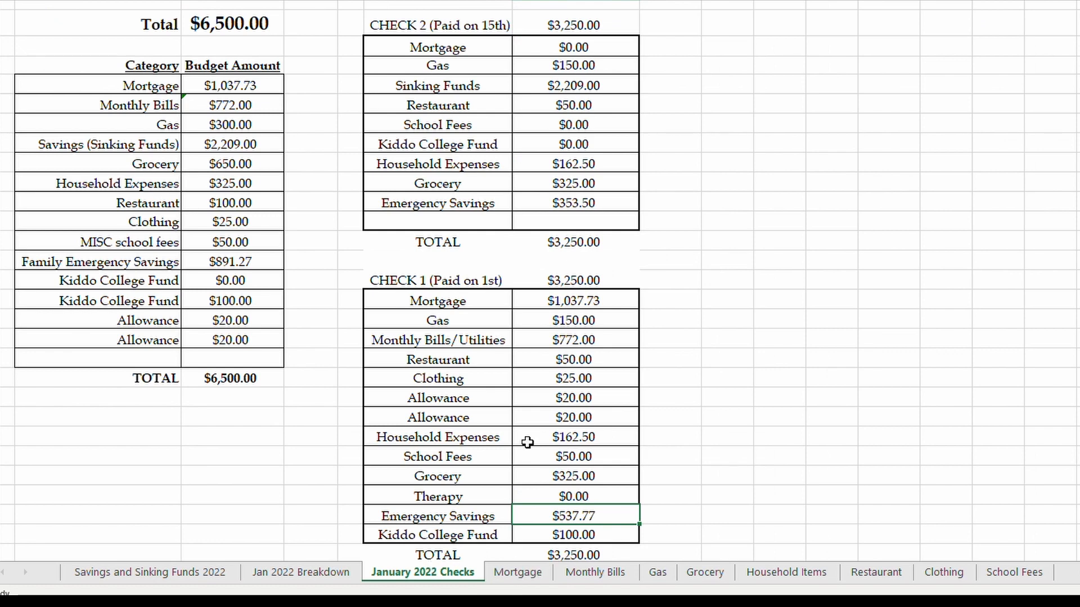
drag(448, 294, 569, 294)
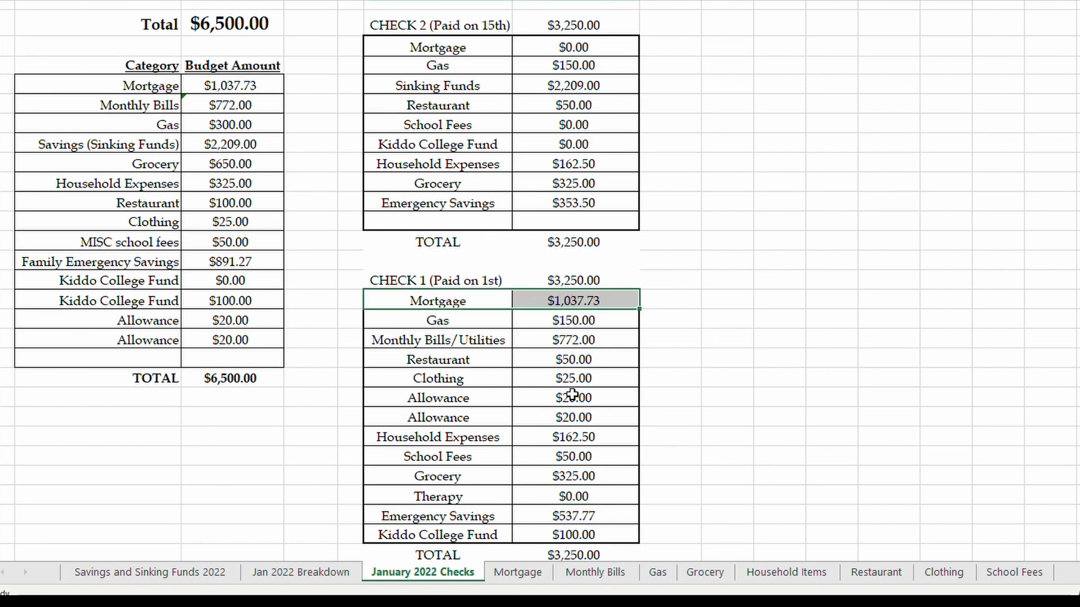
click(519, 572)
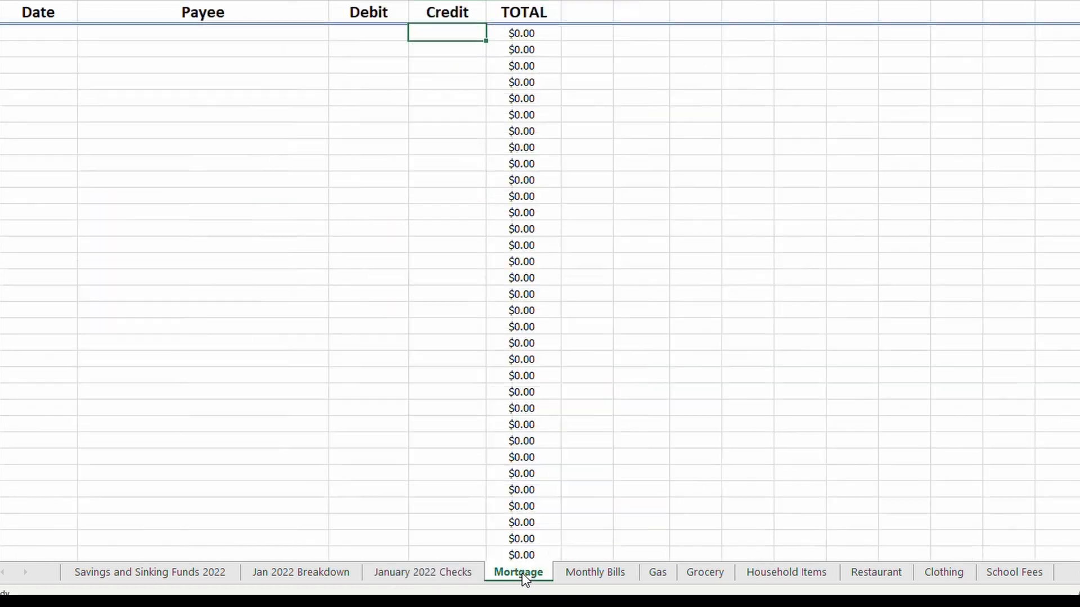
Step: Record the CHECK 1 deposit on the Mortgage sheet with date 1/1/2021, payee Payday and a credit of 1,037.73
click(32, 32)
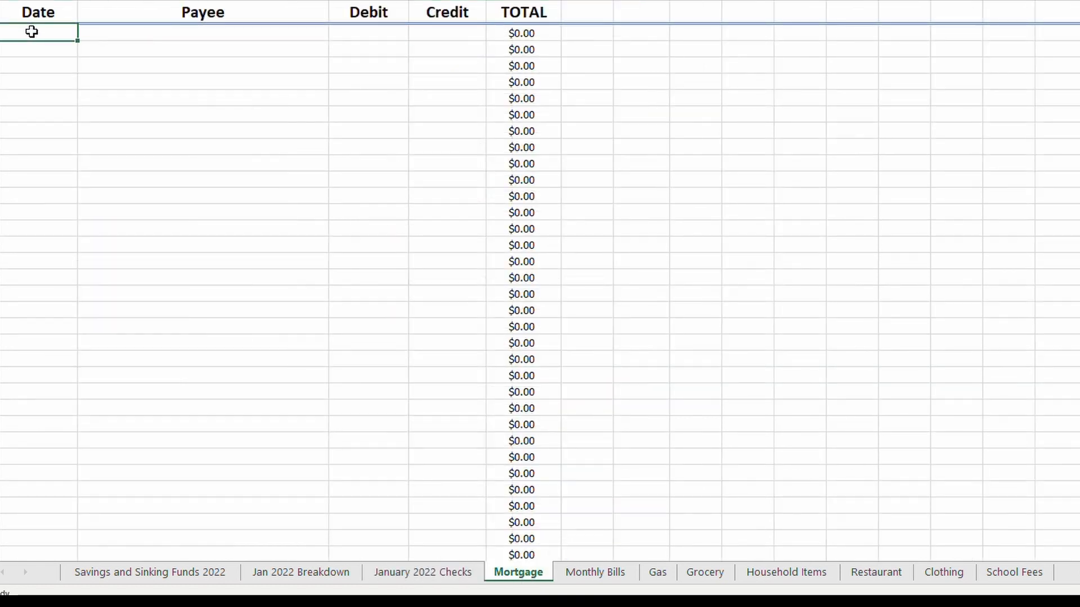
text(1/1/2021)
key(Tab)
text(Paya)
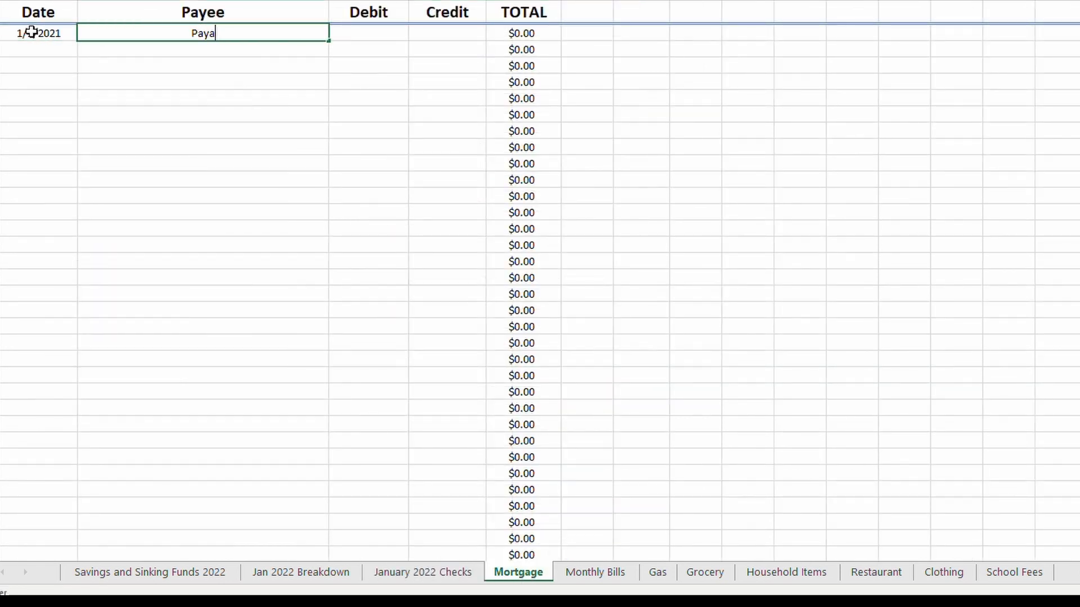
key(BackSpace)
text(day)
key(Tab)
key(Tab)
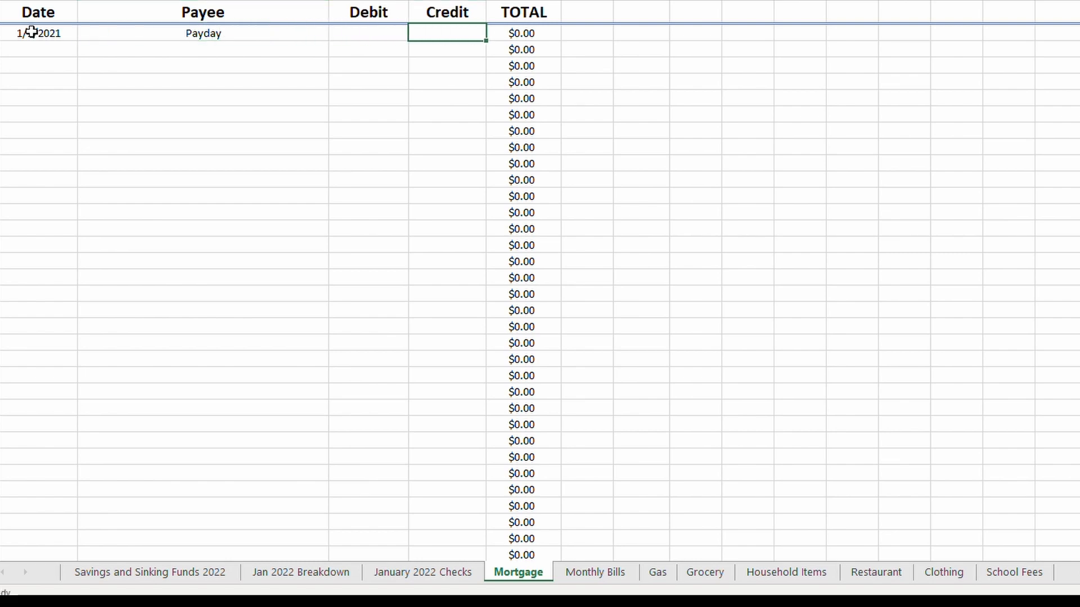
click(407, 571)
click(530, 567)
text(1,037.73)
key(Return)
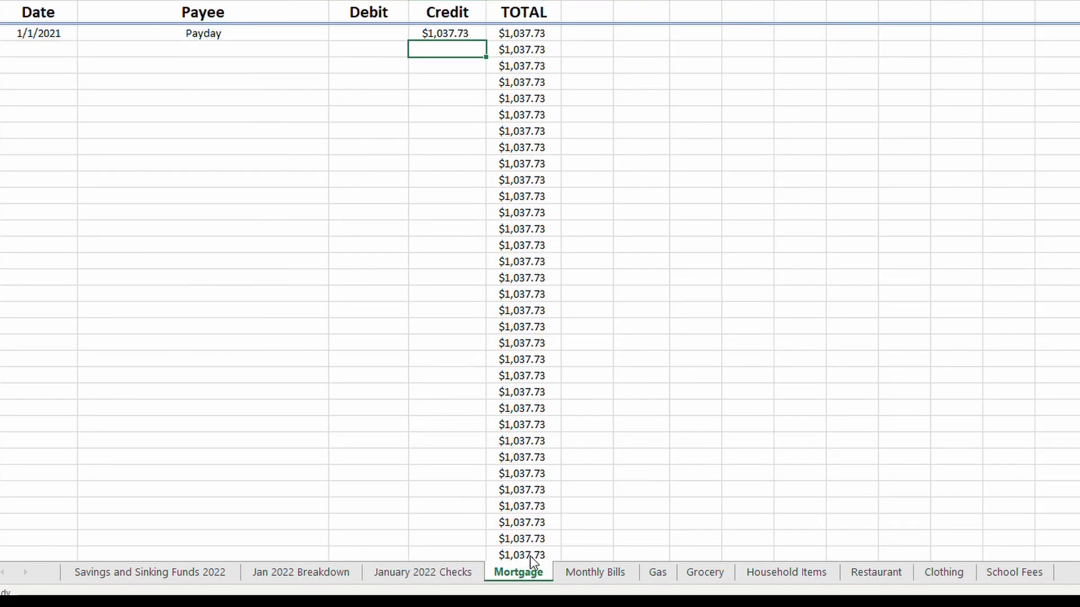
Step: Record a Mortgage Payment in the second row of the Mortgage sheet, dated 1/1/2021 with a debit of 1,037.73
click(48, 64)
click(52, 48)
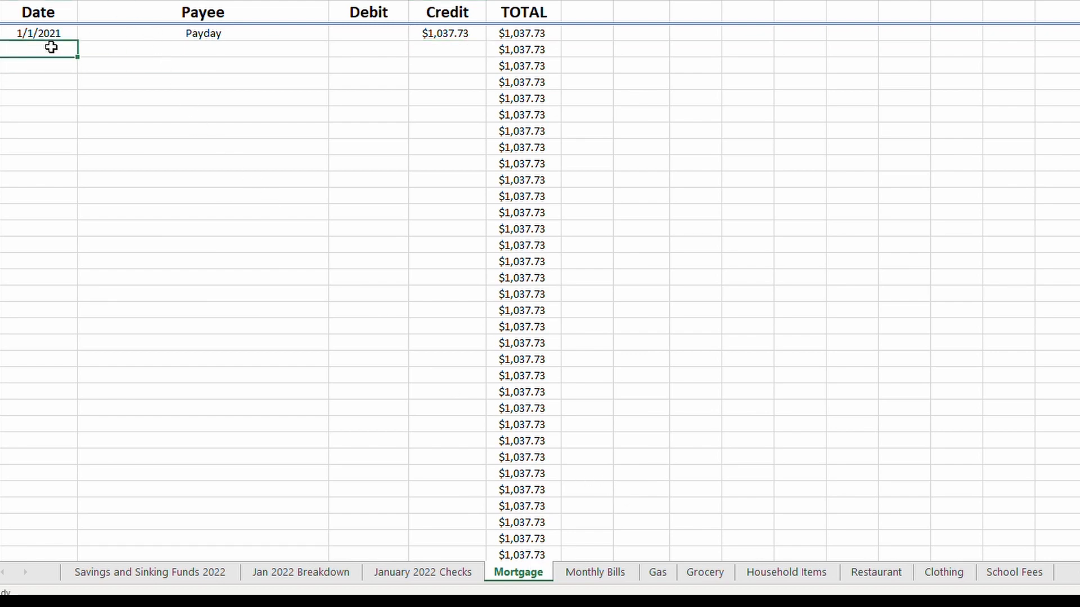
text(1/1)
key(Tab)
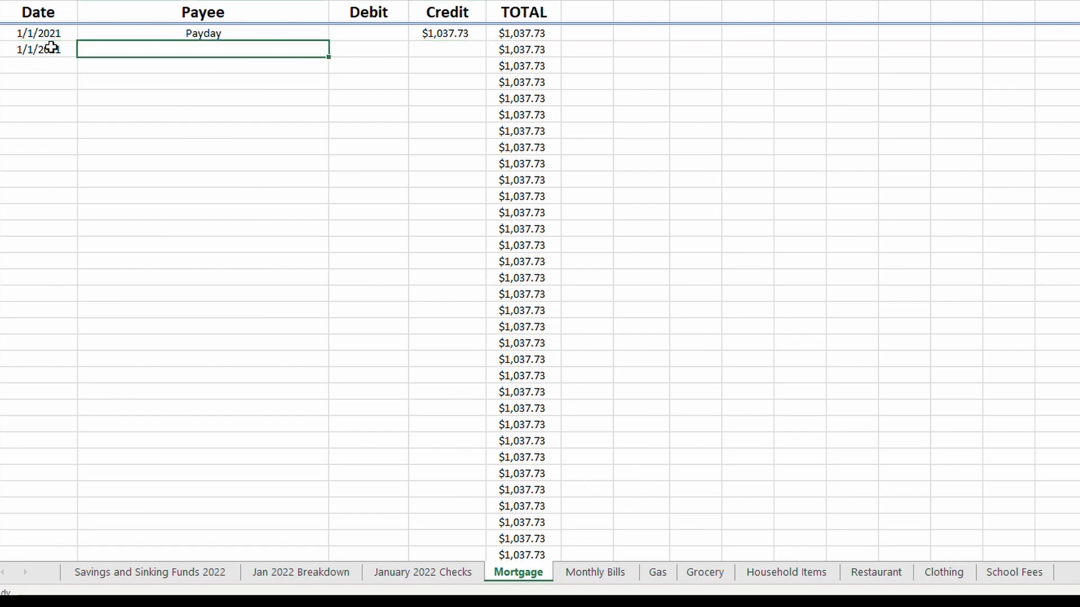
text(Mortgage Pyam)
key(BackSpace)
key(BackSpace)
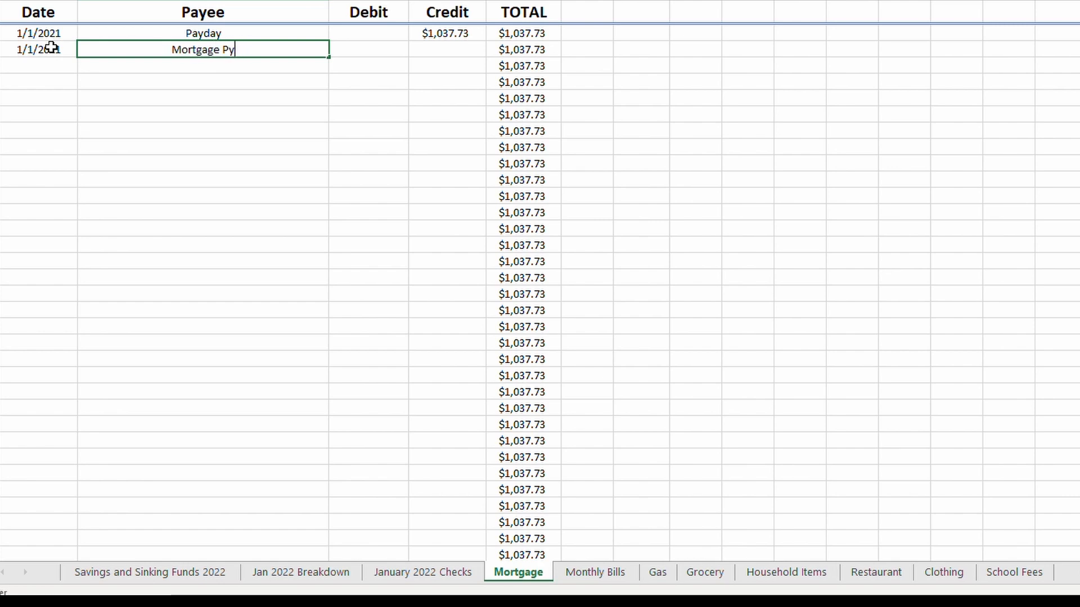
text(ayment)
key(Tab)
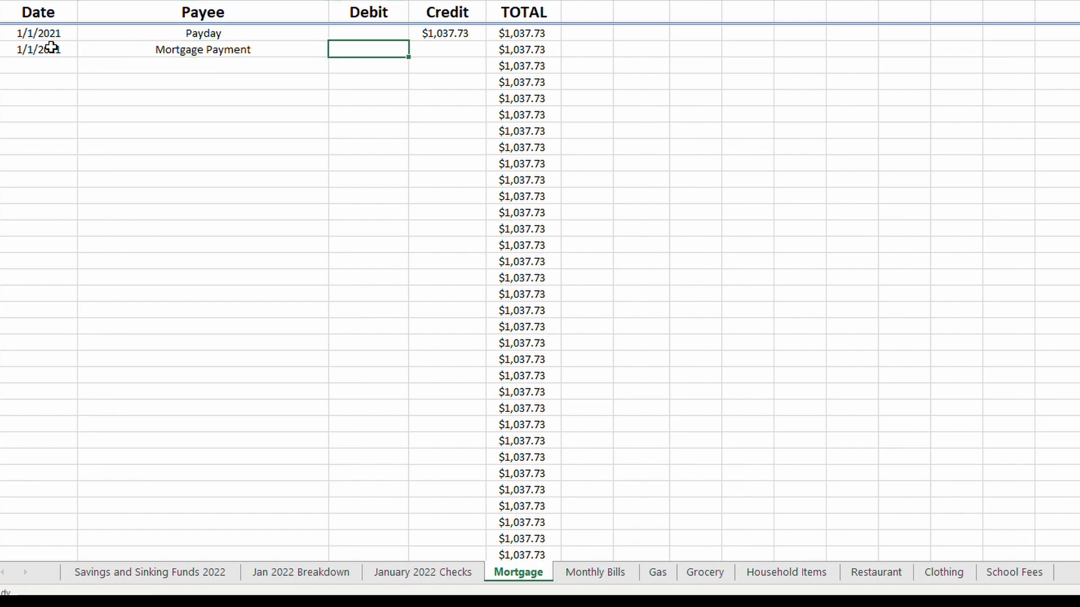
text(1,037.73)
key(Return)
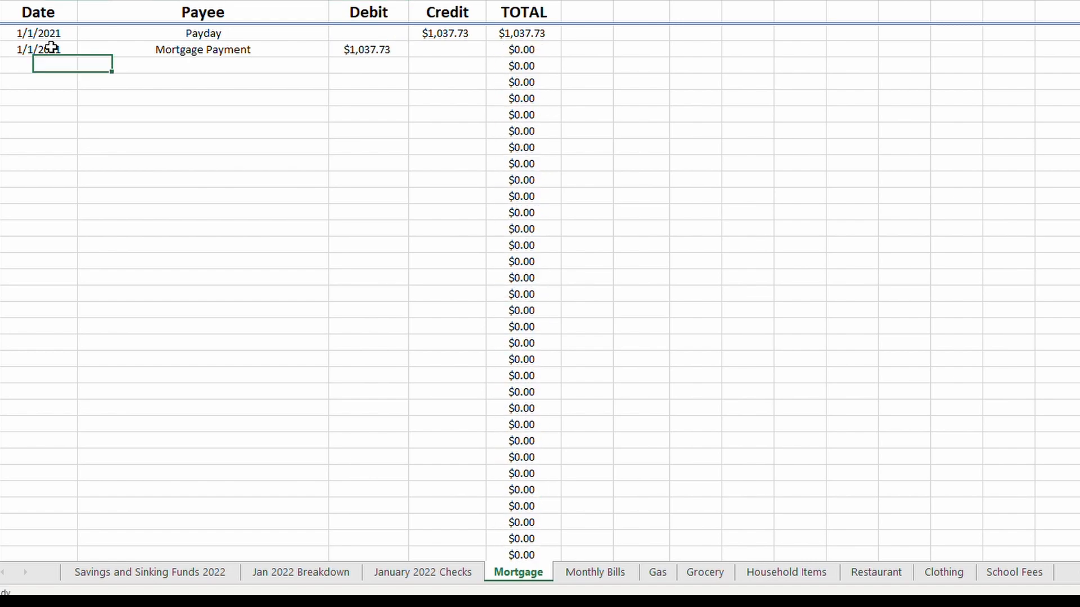
Step: Review the Mortgage/Rent row on the Jan 2022 Breakdown sheet and return to the Mortgage sheet
click(302, 572)
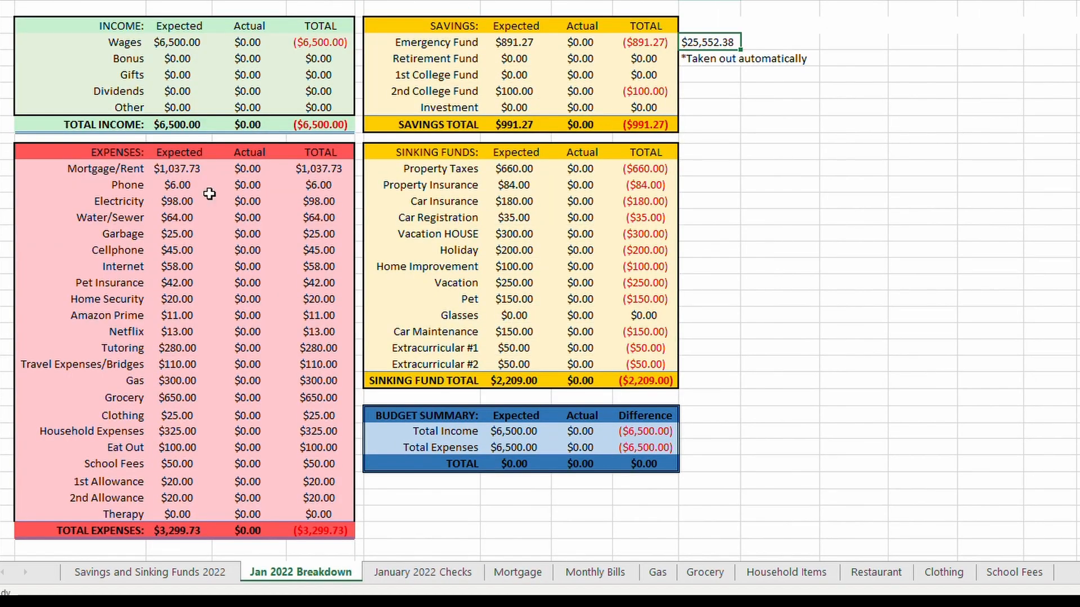
click(174, 169)
click(460, 572)
click(514, 571)
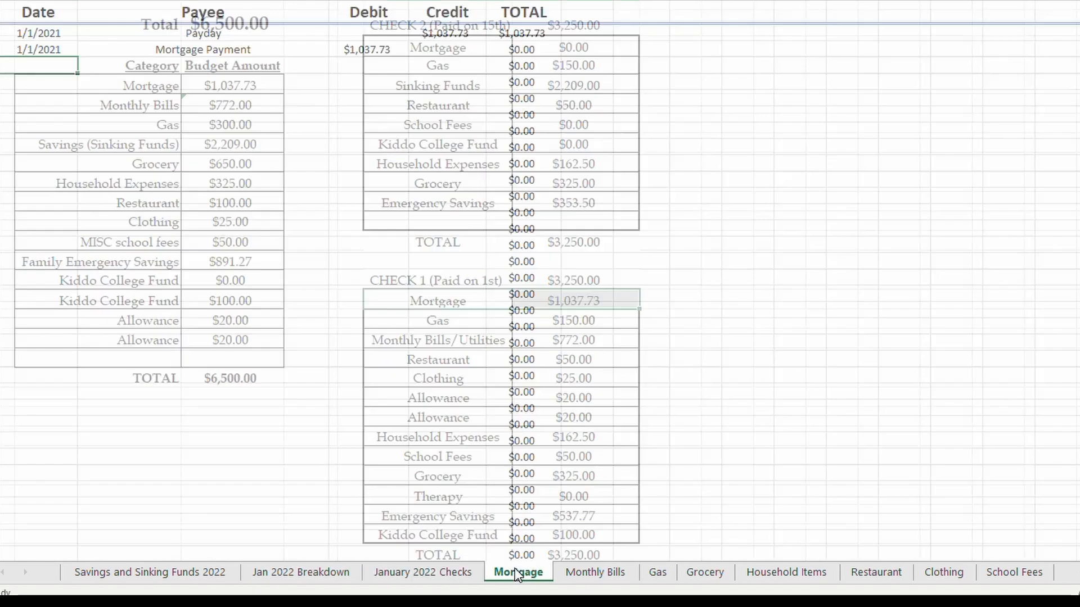
Step: Move the Gas sheet directly after the Mortgage sheet to match the order of the CHECK 1 categories
click(426, 573)
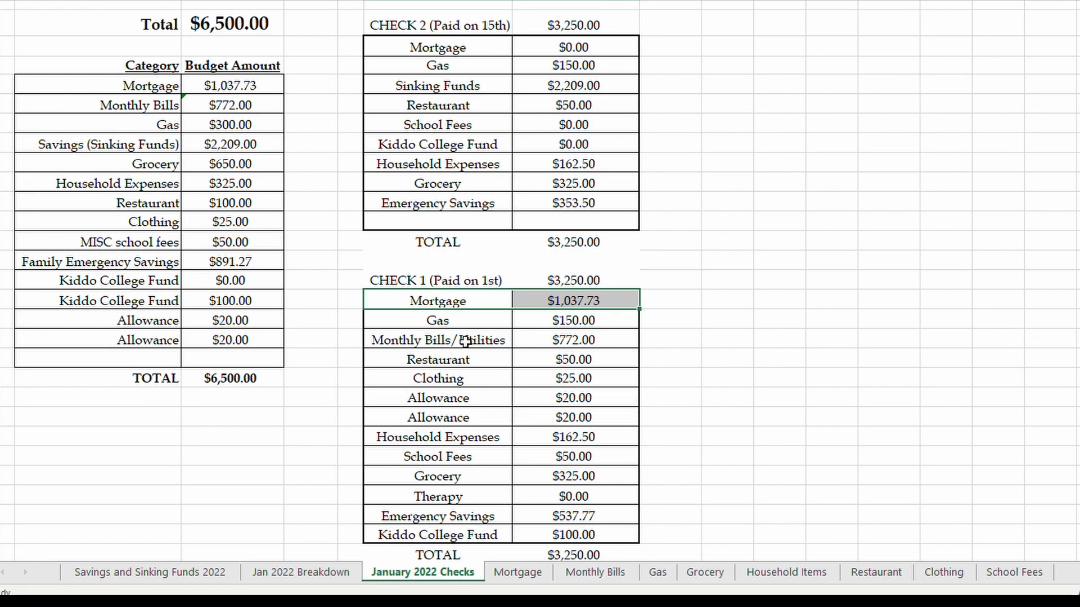
click(461, 316)
click(659, 571)
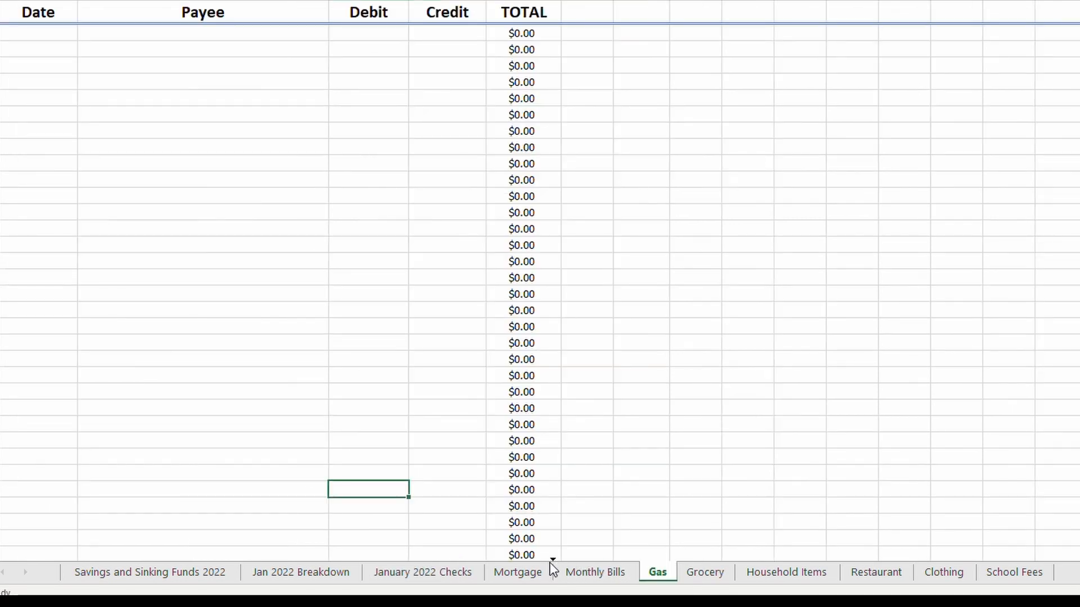
drag(549, 562, 546, 565)
Step: Check the CHECK 1 gas allocation and enter the date 1/1/2022 in the first row of the Gas sheet
click(369, 571)
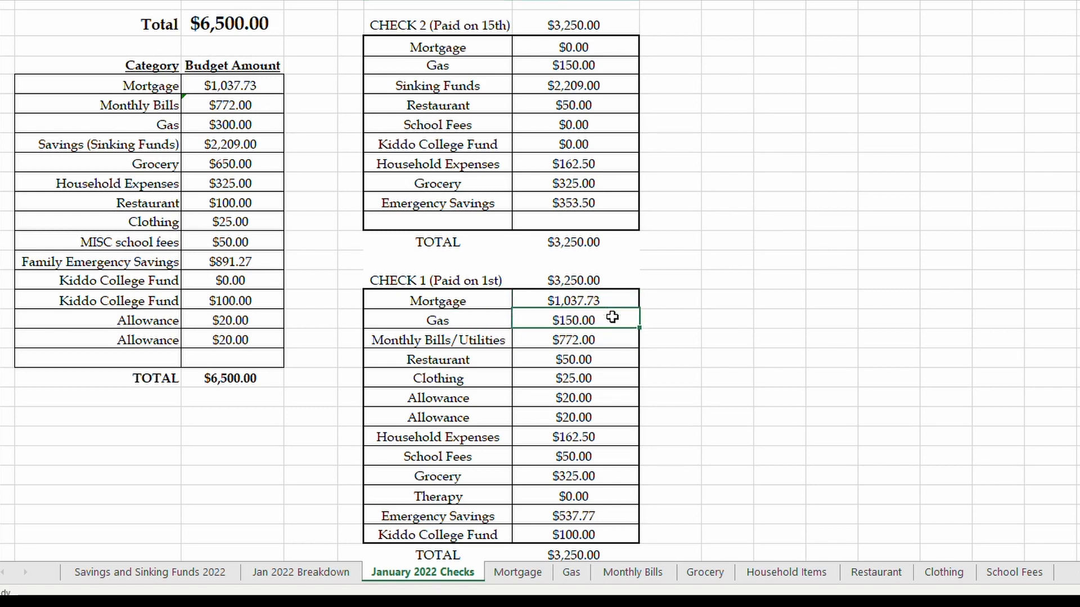
click(572, 572)
click(73, 38)
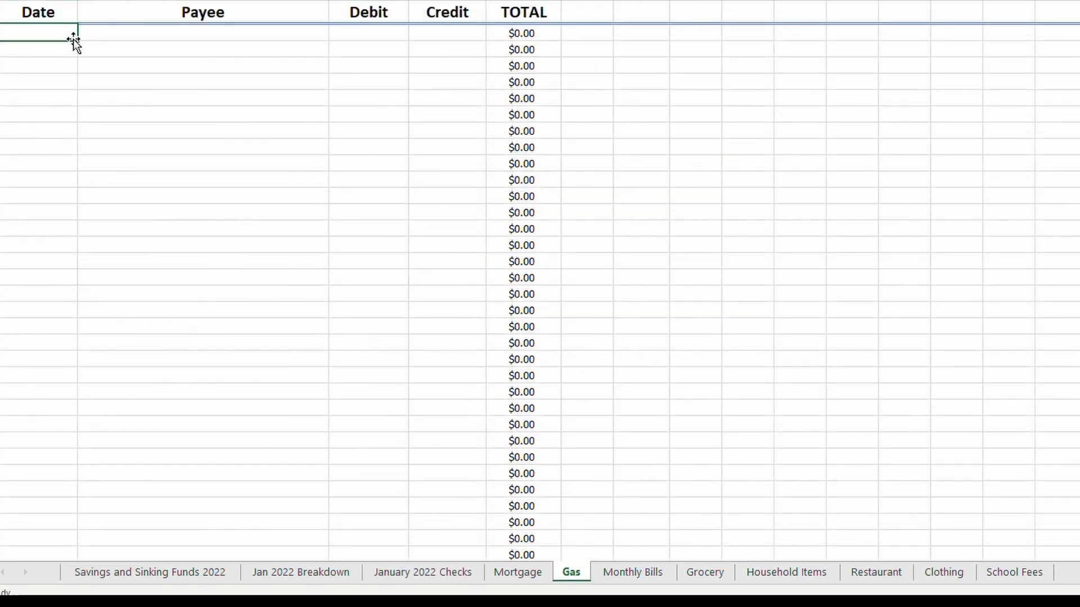
text(1/1/2021)
key(Tab)
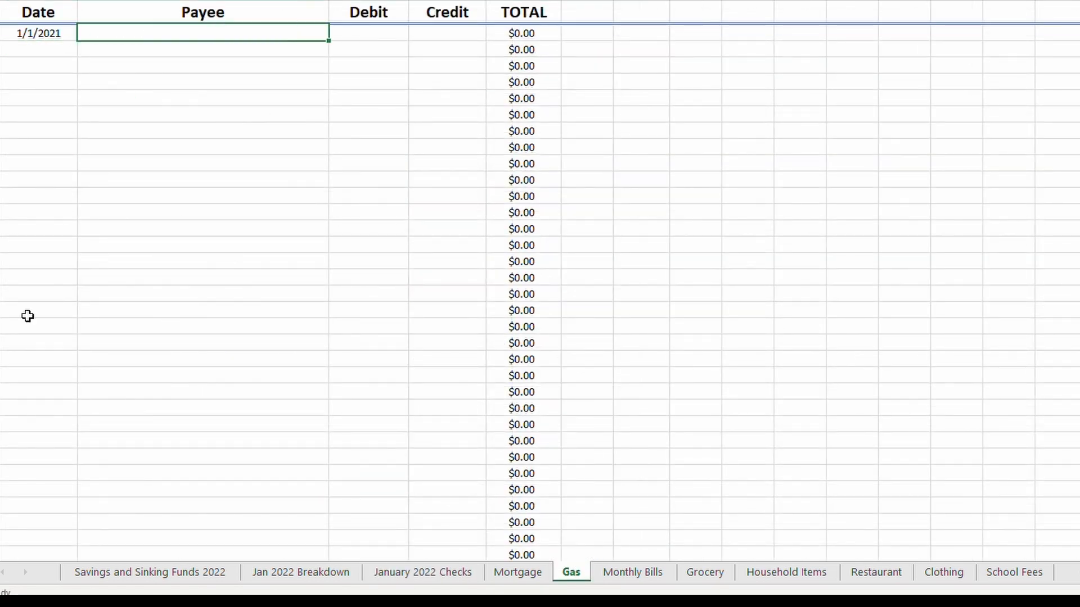
double_click(62, 29)
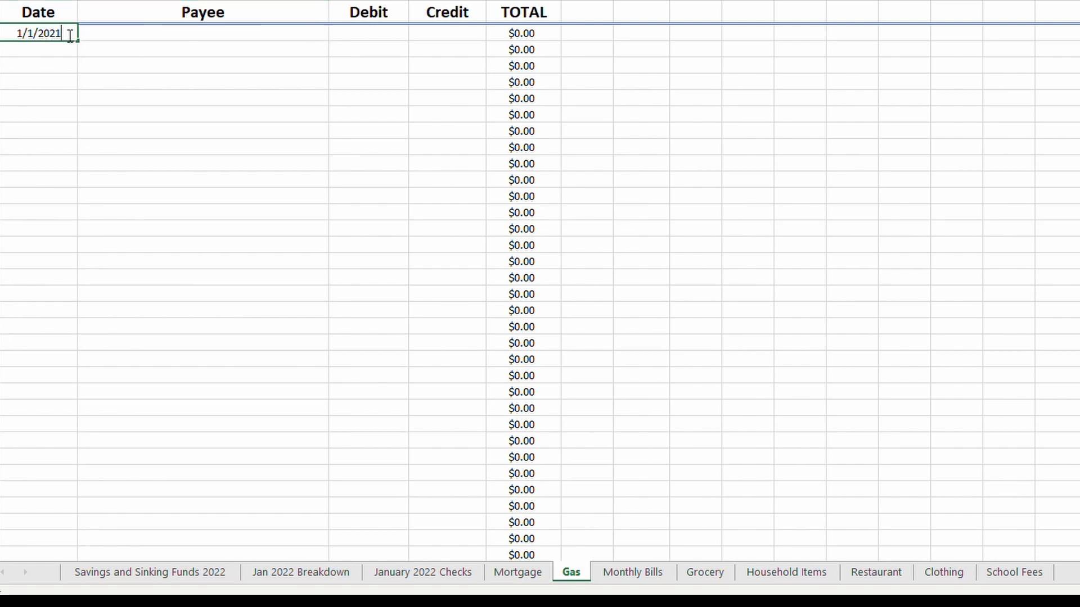
key(BackSpace)
text(2)
key(Return)
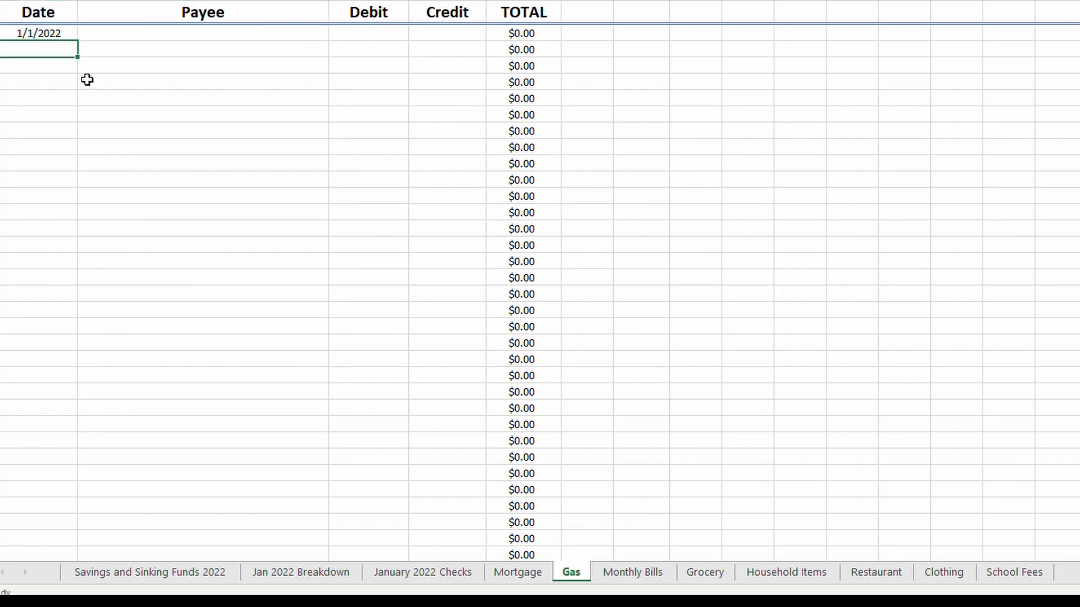
Step: Complete the first row of the Gas sheet with payee Payday and a credit of 150
click(82, 36)
key(Tab)
key(Tab)
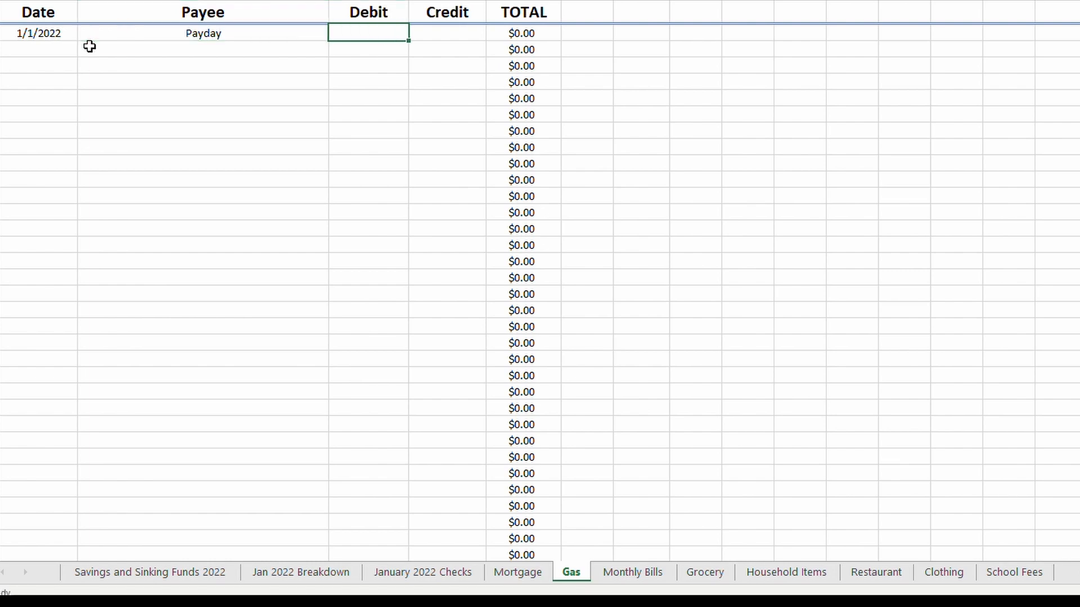
text(150)
click(89, 46)
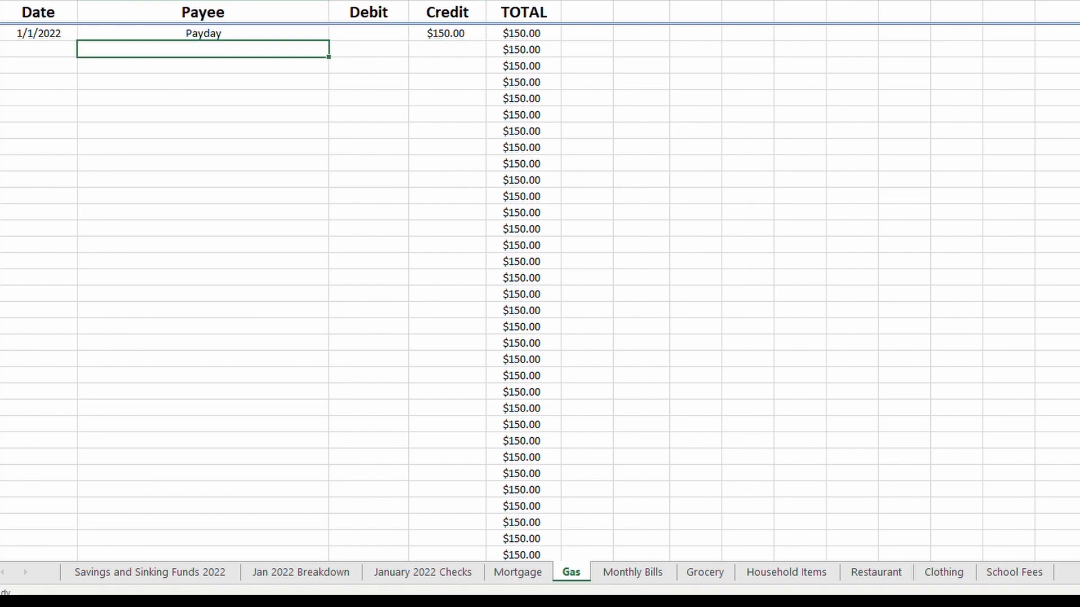
Step: Record a Rollover Amount in the first row of the Monthly Bills sheet, dated 12/31/2021 with a credit of 124
click(396, 572)
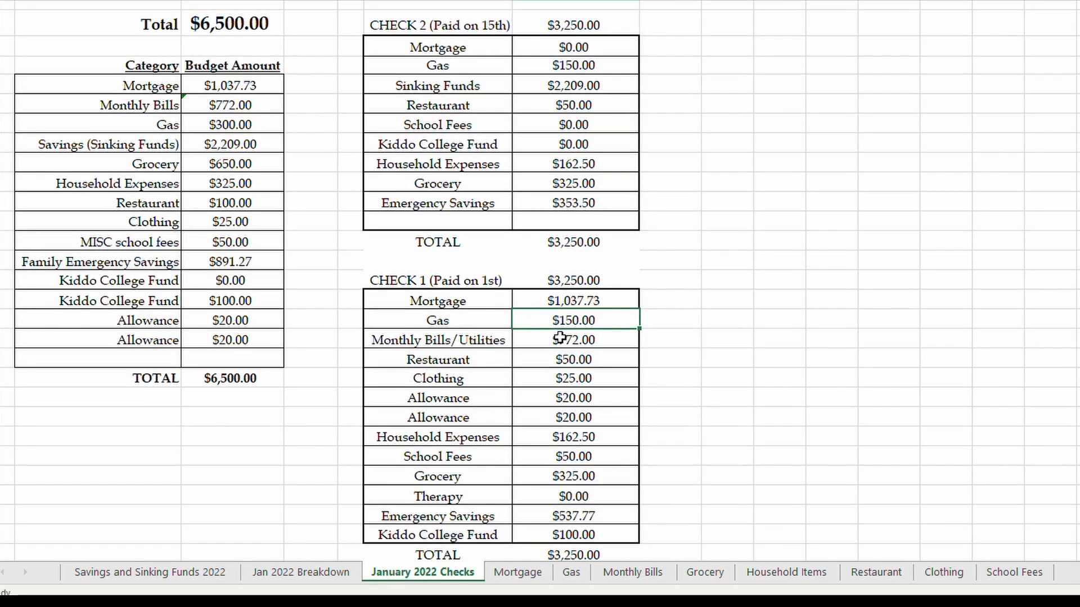
click(632, 570)
click(47, 33)
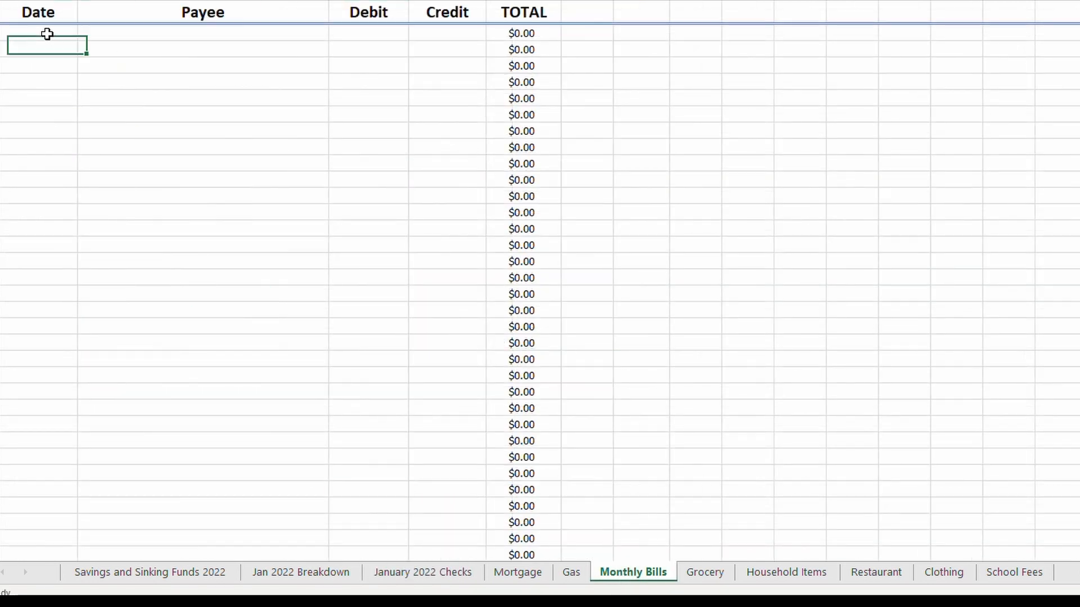
text(12/31/2021)
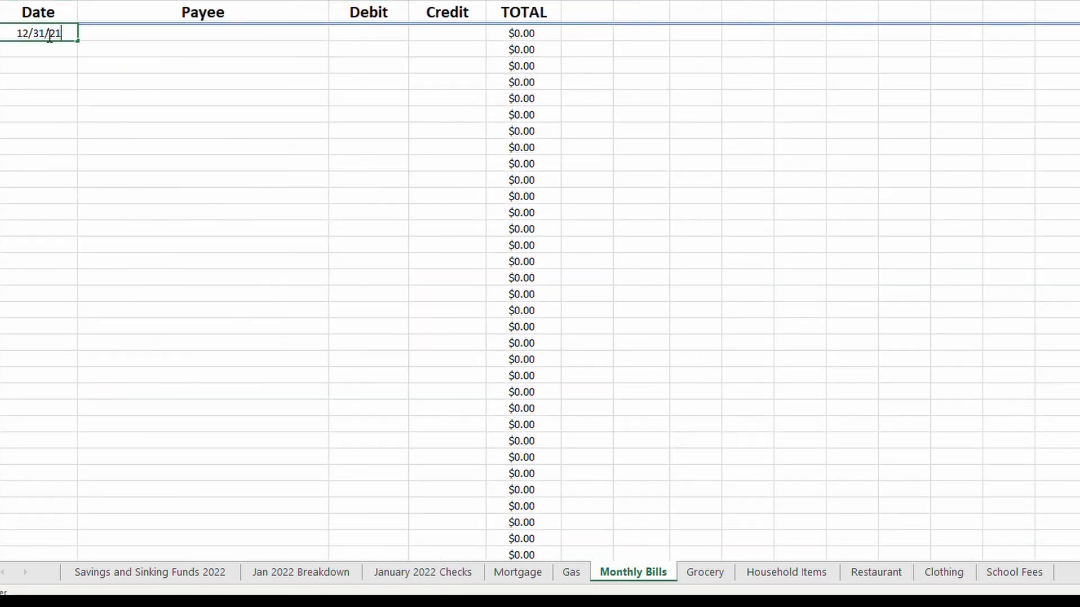
key(Tab)
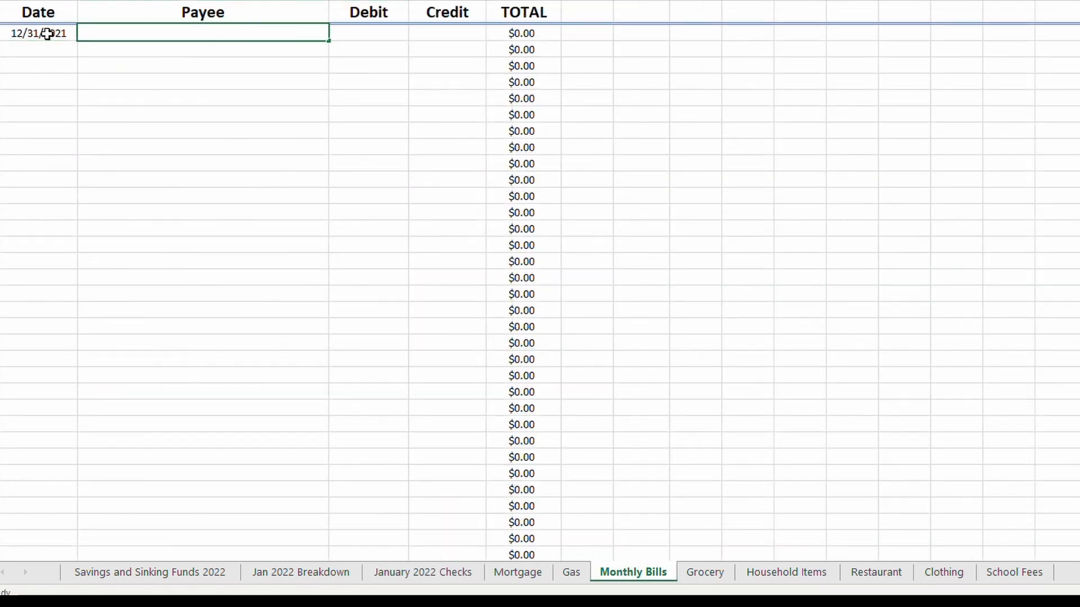
text(Rollover Amount)
key(Tab)
key(Tab)
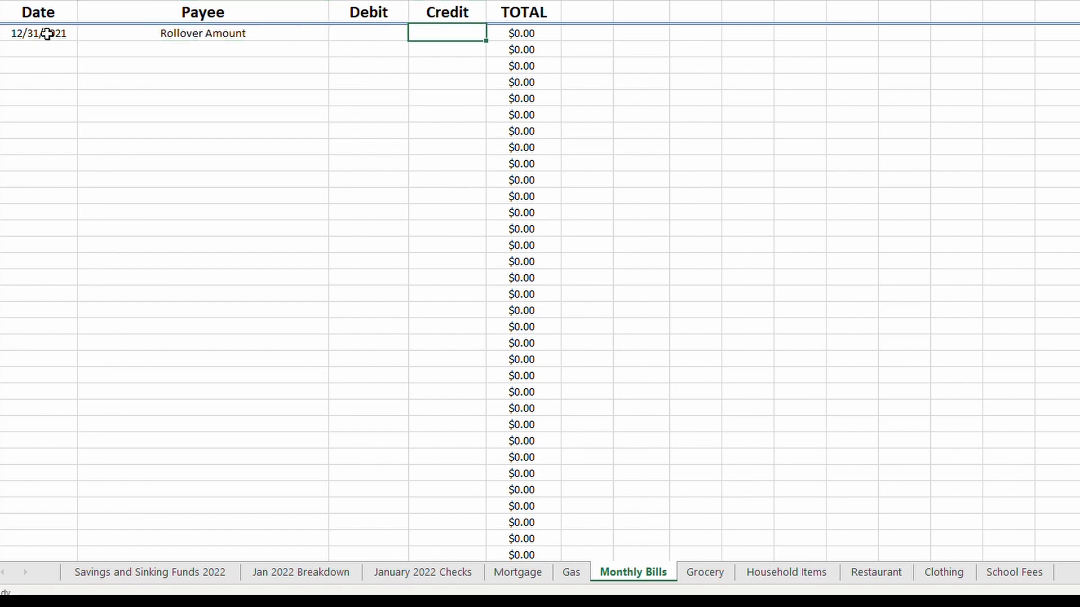
text(124.)
key(Return)
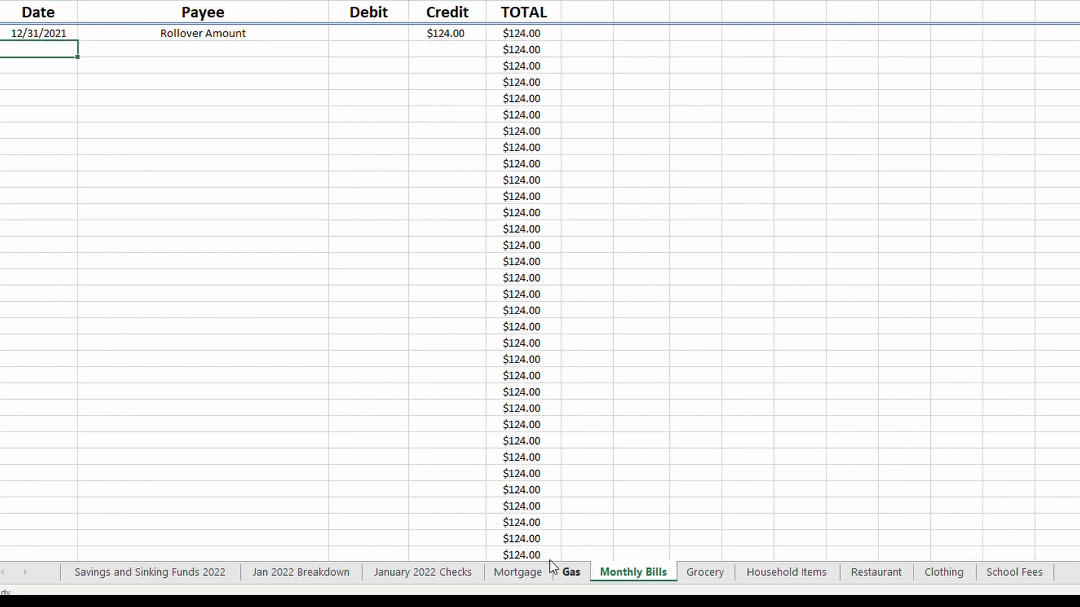
Step: Record the CHECK 1 deposit in the second row of the Monthly Bills sheet with date 1/1/2022, payee Payday and a credit of 772
click(562, 572)
click(450, 569)
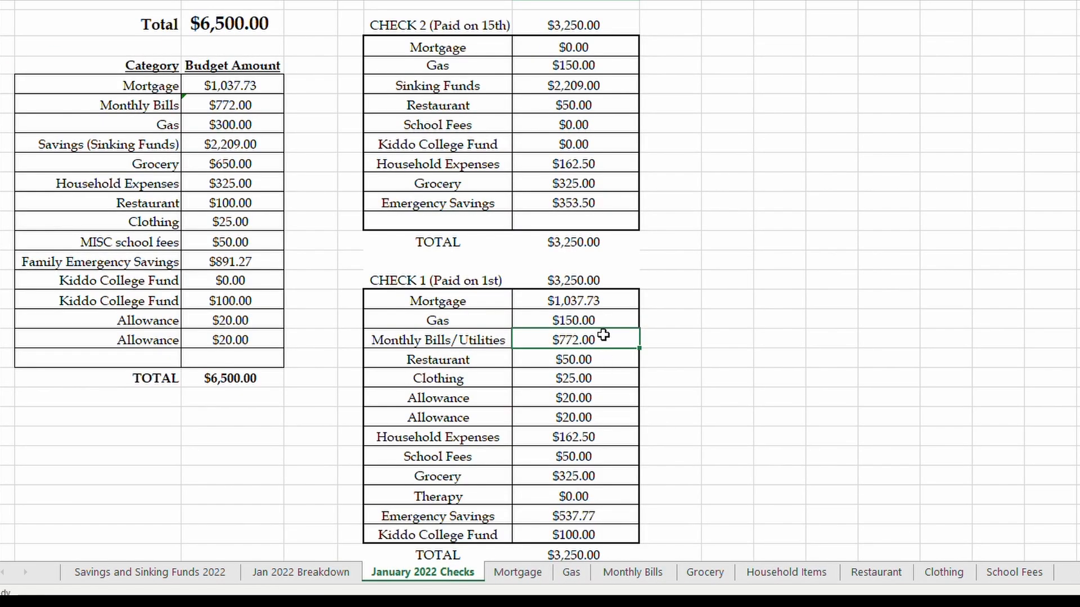
click(606, 576)
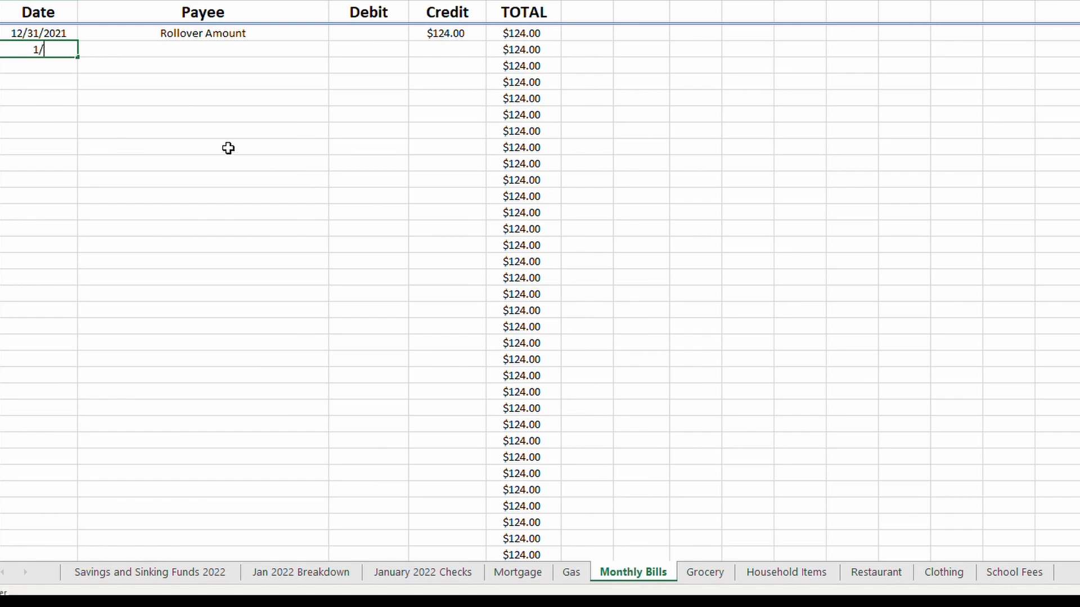
text(1/1/2022)
key(Tab)
text(Payday)
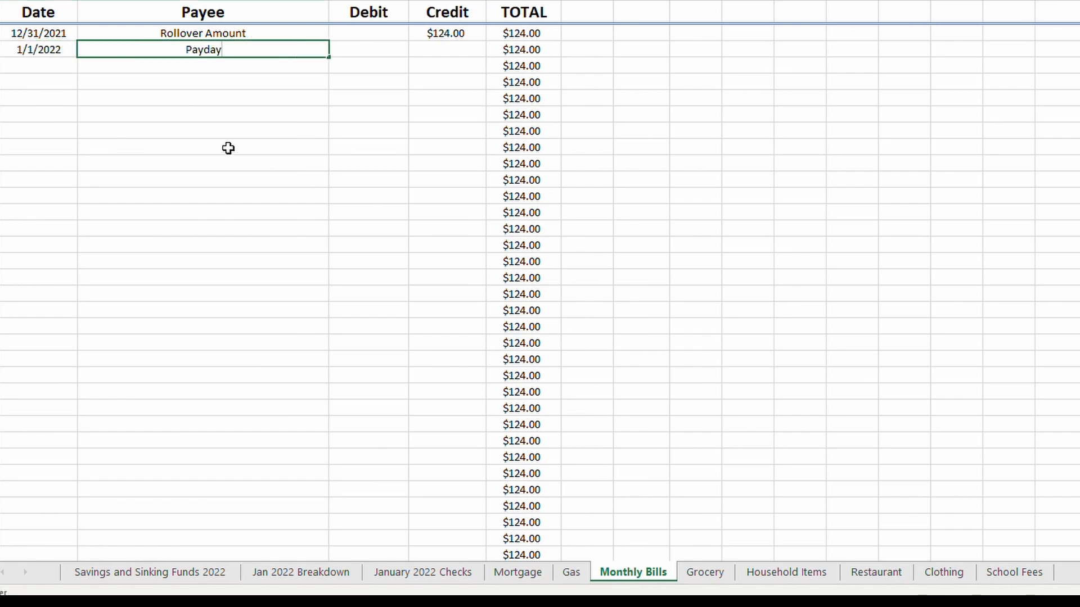
key(Tab)
key(Tab)
text(772)
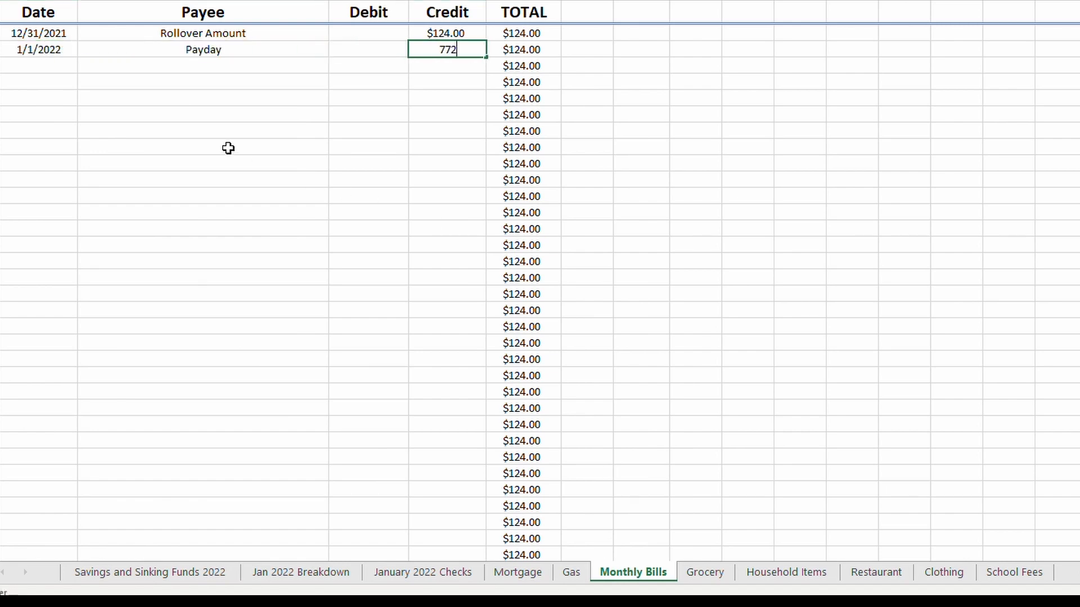
key(Return)
click(509, 80)
click(512, 67)
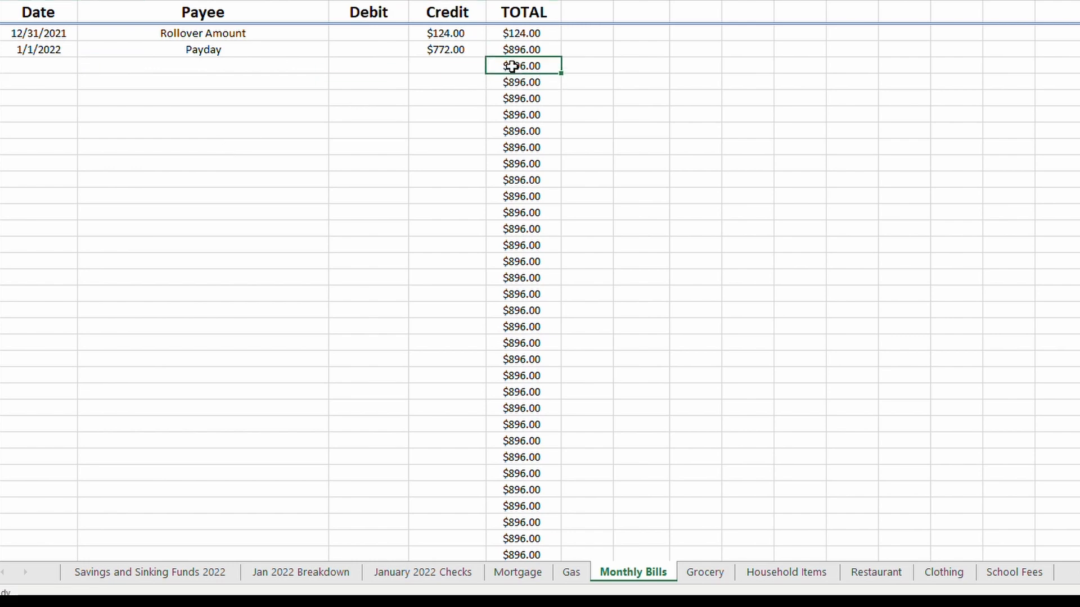
click(444, 66)
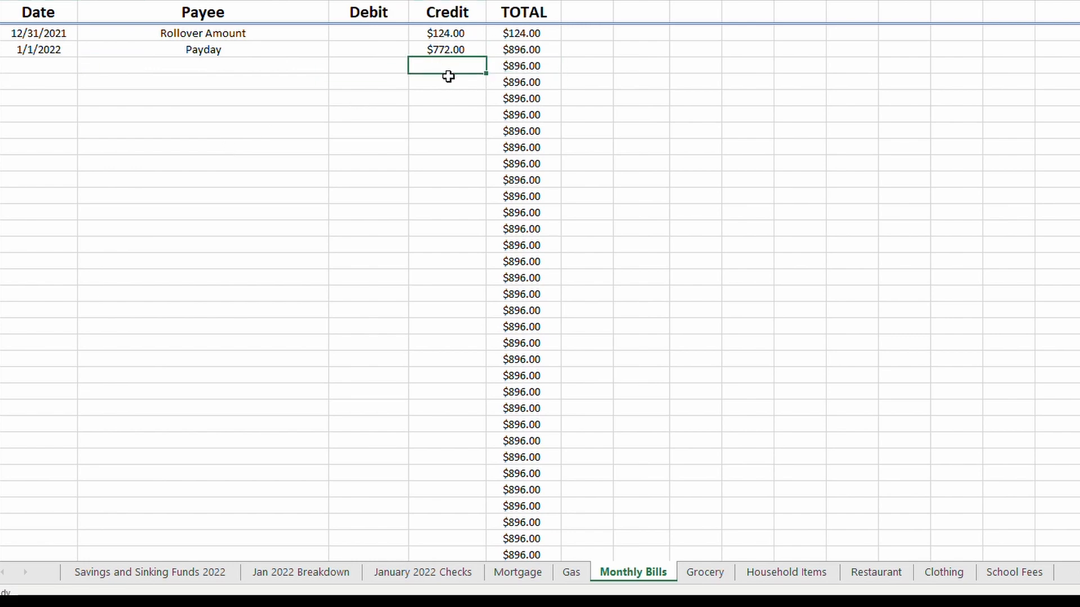
Step: Start the CHECK 1 deposit row on the Restaurant sheet with date 1/1/2022 and payee Payday
click(427, 573)
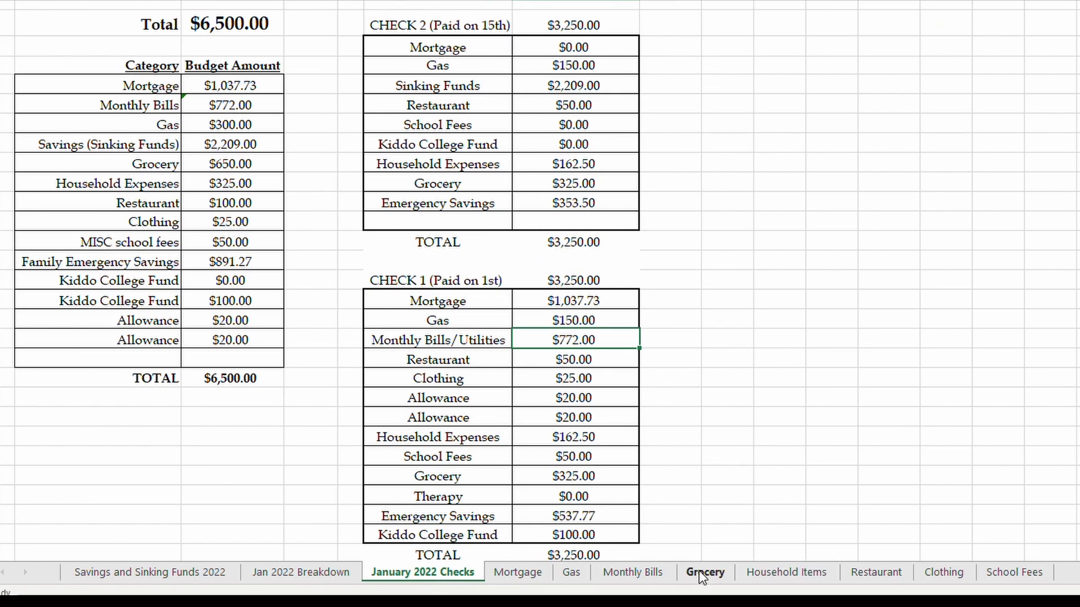
click(875, 572)
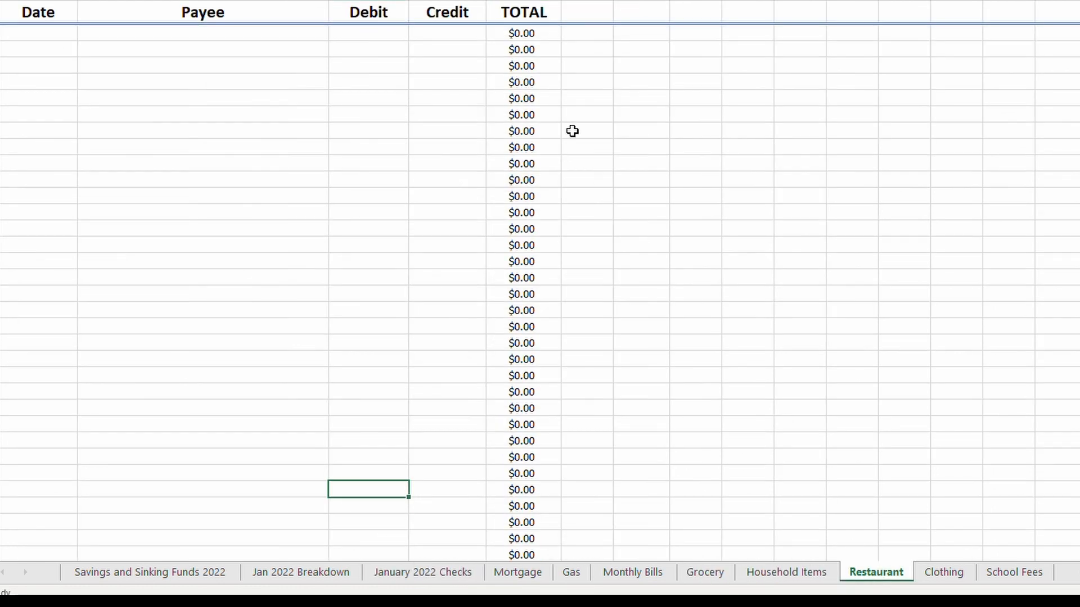
click(45, 32)
text(1)
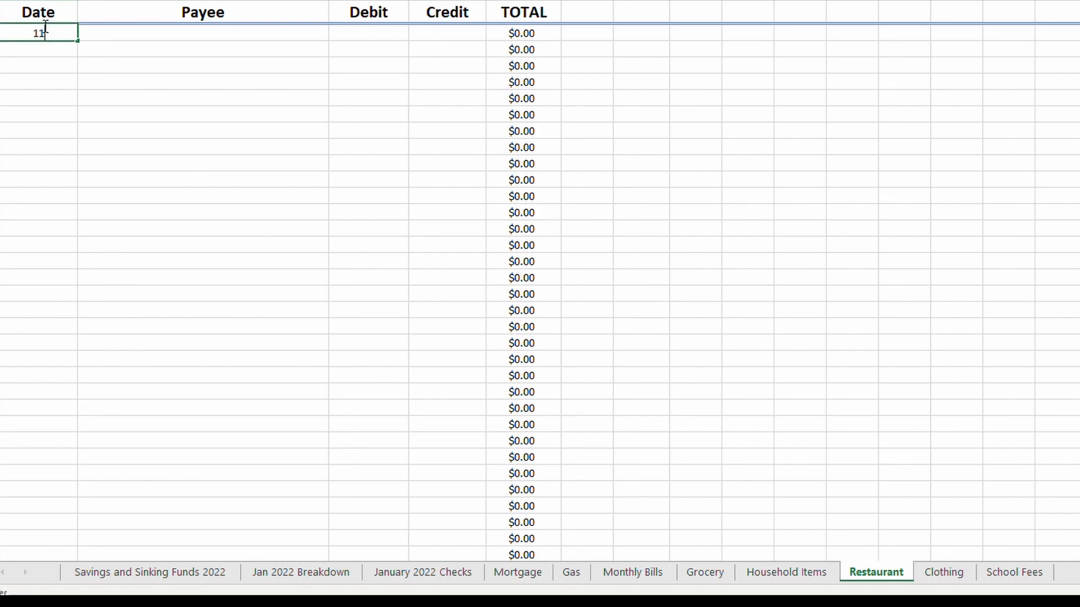
text(/1)
key(Tab)
text(Payday)
key(Tab)
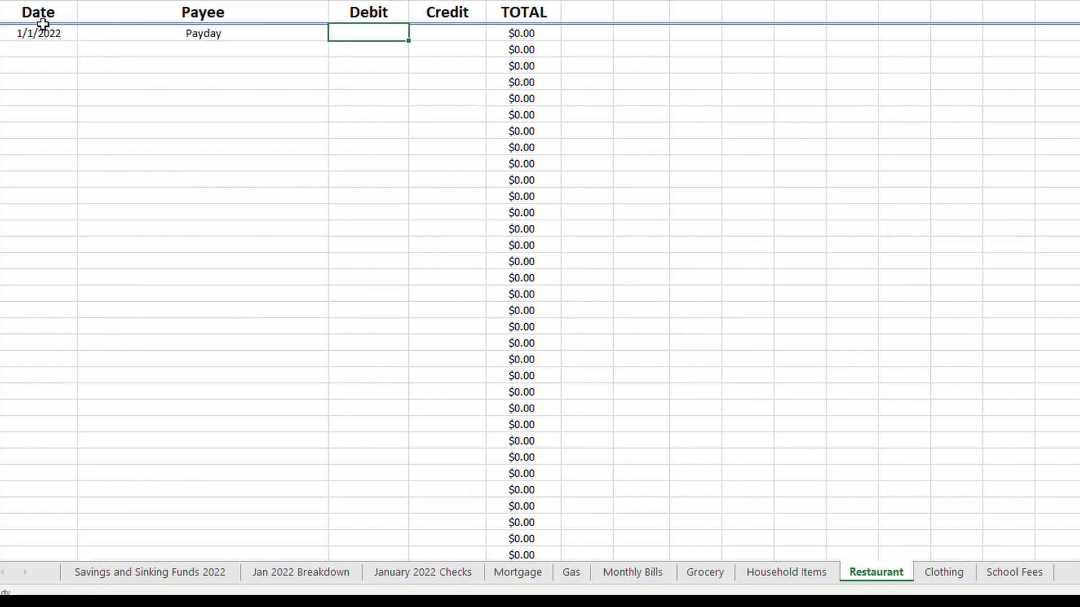
text(75)
key(Return)
click(376, 35)
key(Delete)
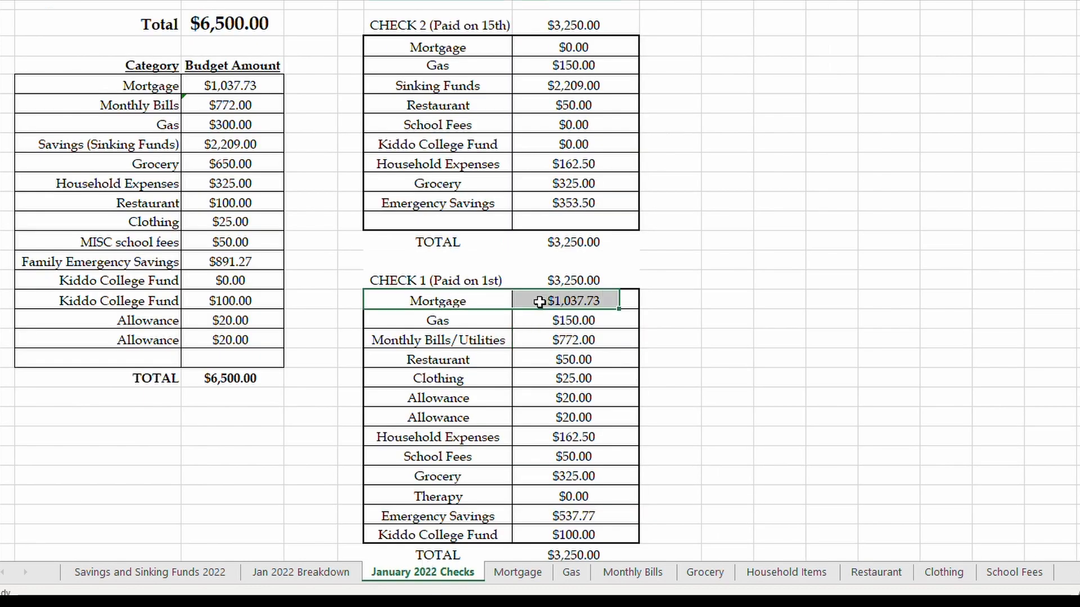
Step: Highlight the CHECK 1 rows from Mortgage through Restaurant in yellow on the January 2022 Checks sheet
drag(554, 300, 560, 353)
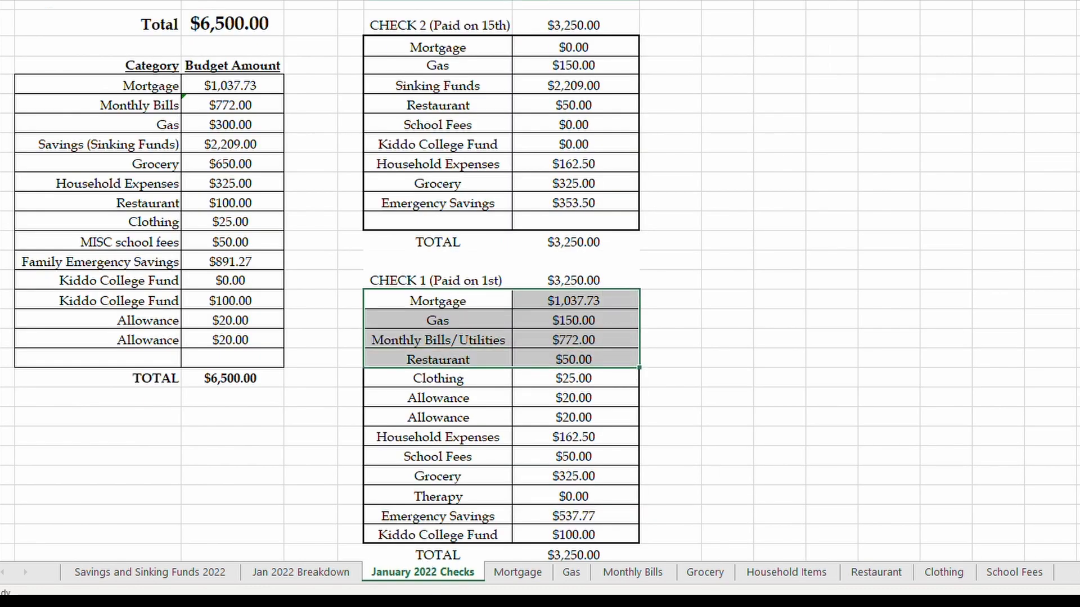
click(476, 383)
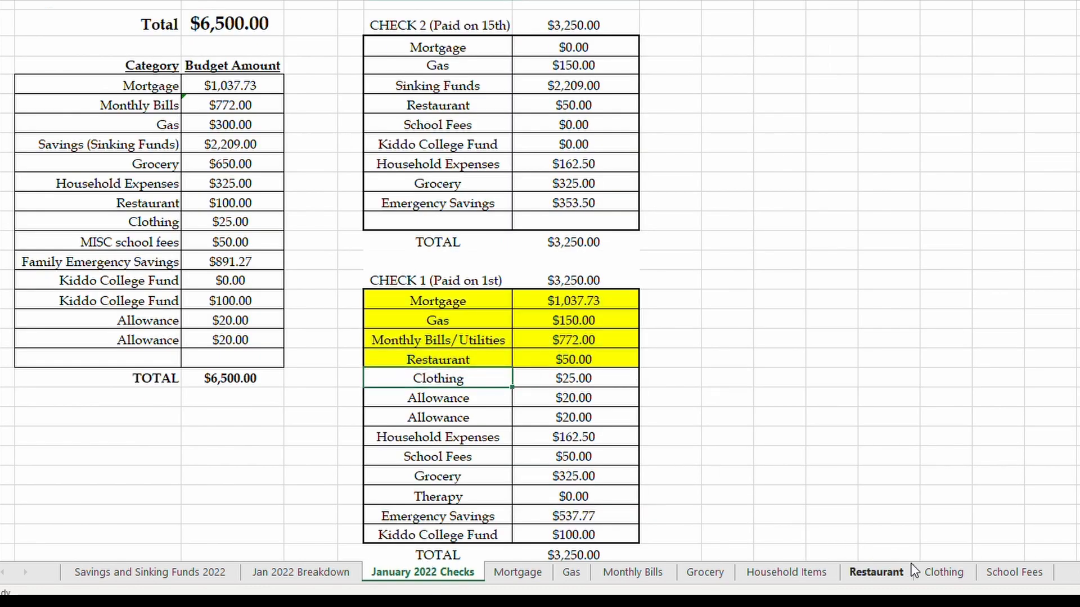
Step: Record the CHECK 1 deposit on the Clothing sheet with date 1/1/2022, payee Payday and a credit of 25
click(930, 572)
text(1/1/22)
key(Tab)
text(Payday)
key(Tab)
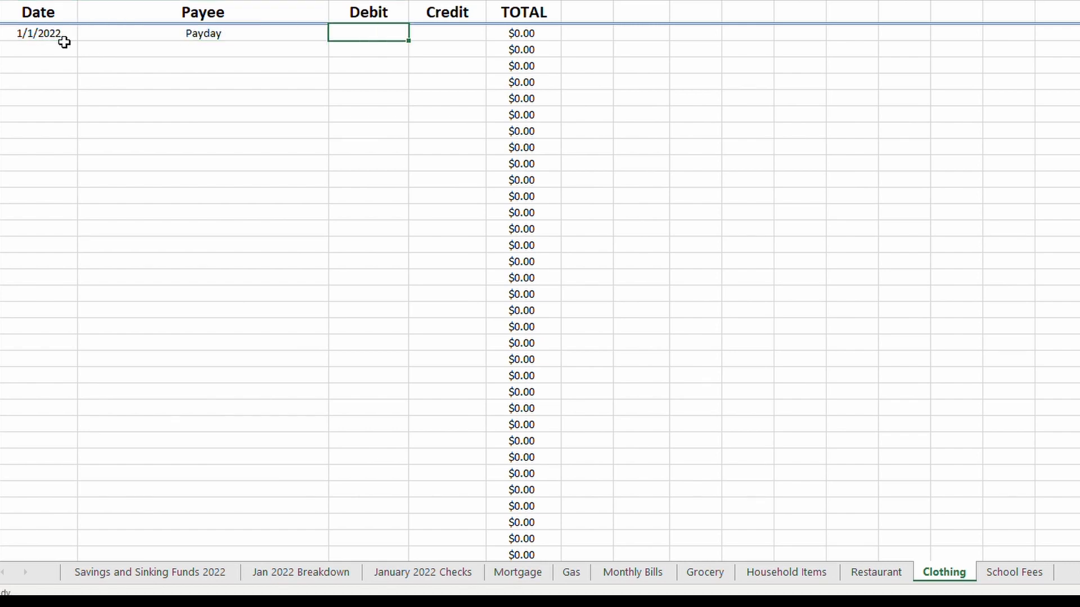
key(Tab)
text(25)
key(Return)
Step: Highlight the Clothing row of CHECK 1 in yellow on the January 2022 Checks sheet
click(422, 572)
drag(441, 378, 535, 375)
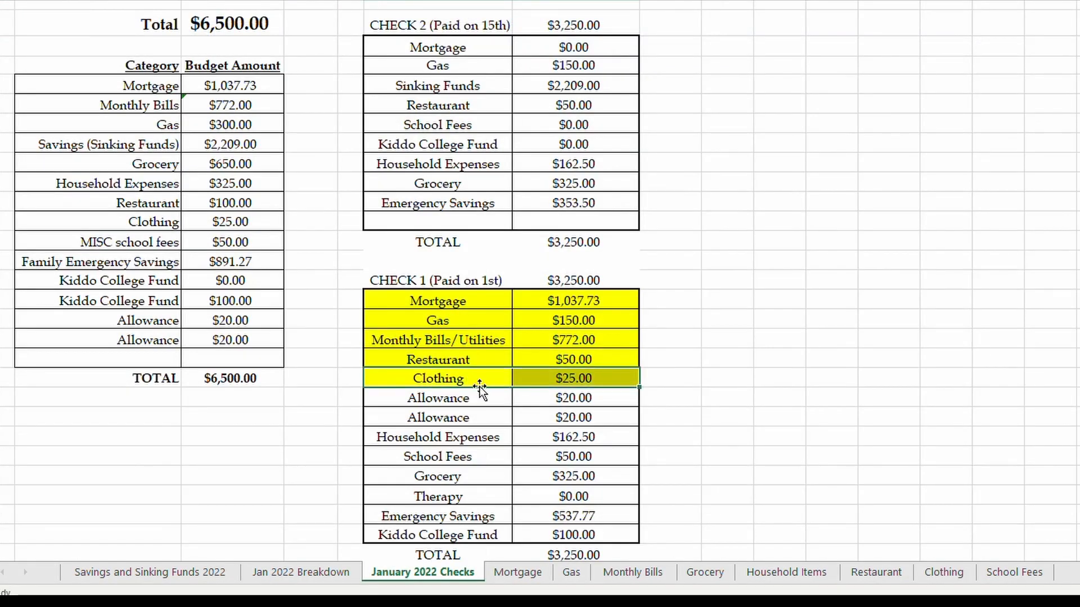
drag(481, 395, 521, 420)
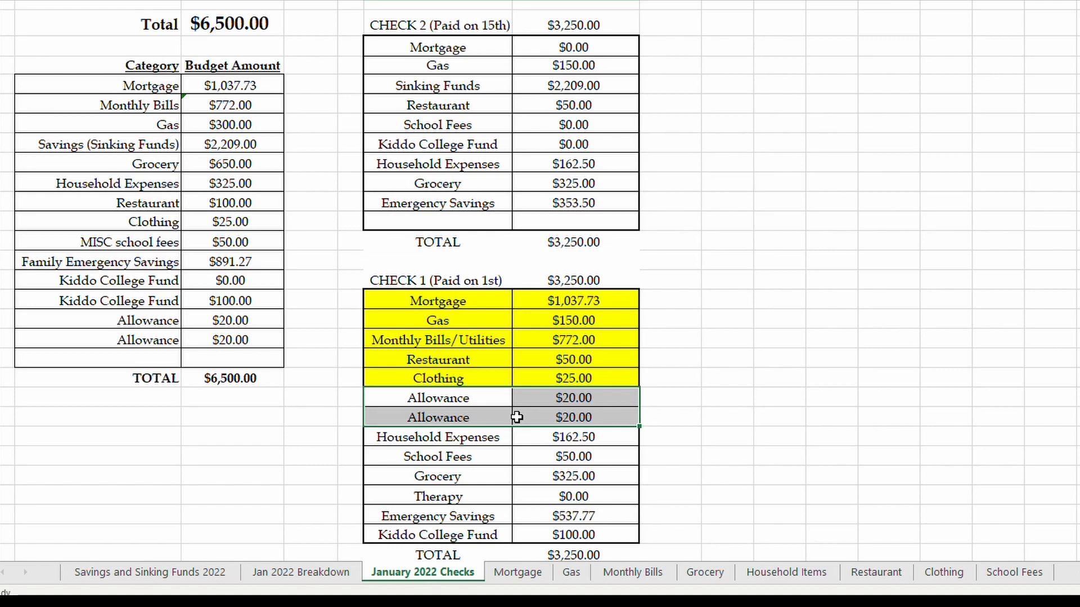
click(492, 435)
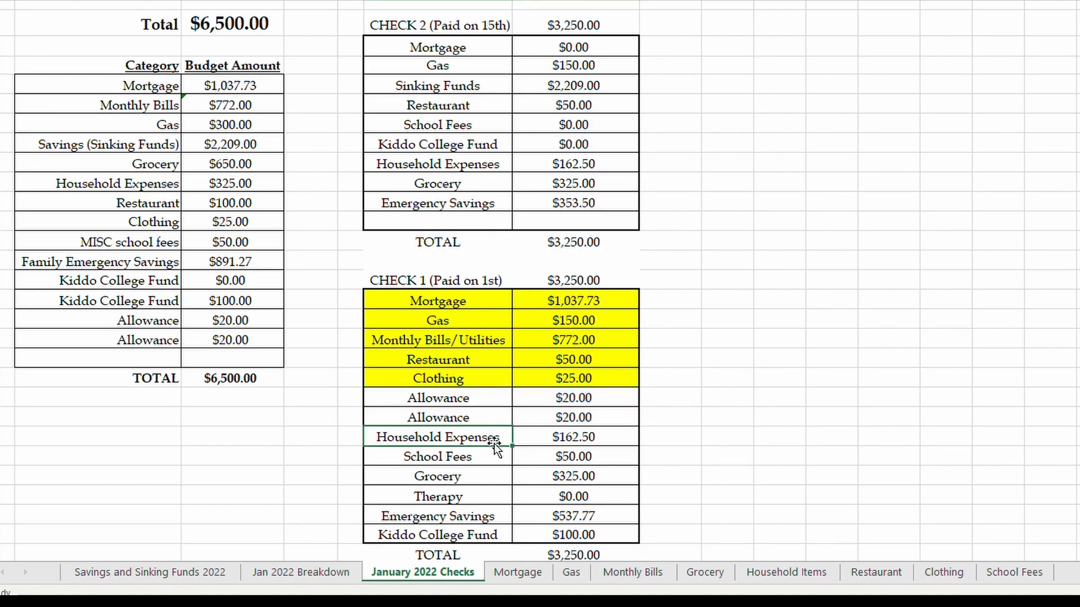
Step: Record the CHECK 1 deposit on the Household Items sheet with date 1/1/2022, payee Payday and a credit of 162.50
click(798, 571)
click(444, 32)
text(162.5)
key(Left)
key(Left)
key(Left)
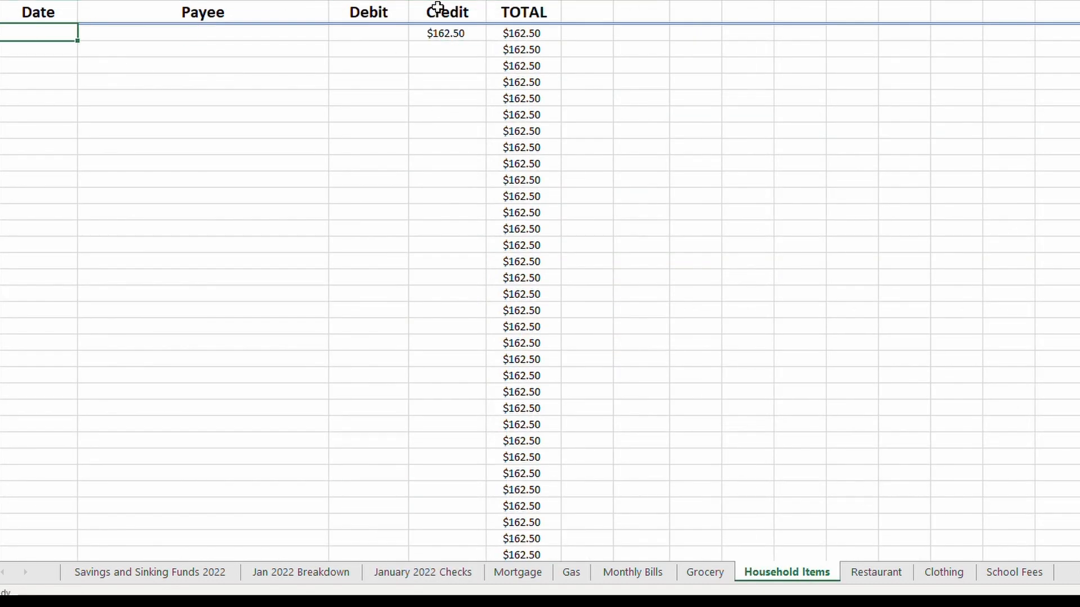
text(1/1/22)
key(Tab)
text(Payday)
key(Return)
Step: Highlight the Household Expenses row of CHECK 1 in yellow on the January 2022 Checks sheet
click(449, 570)
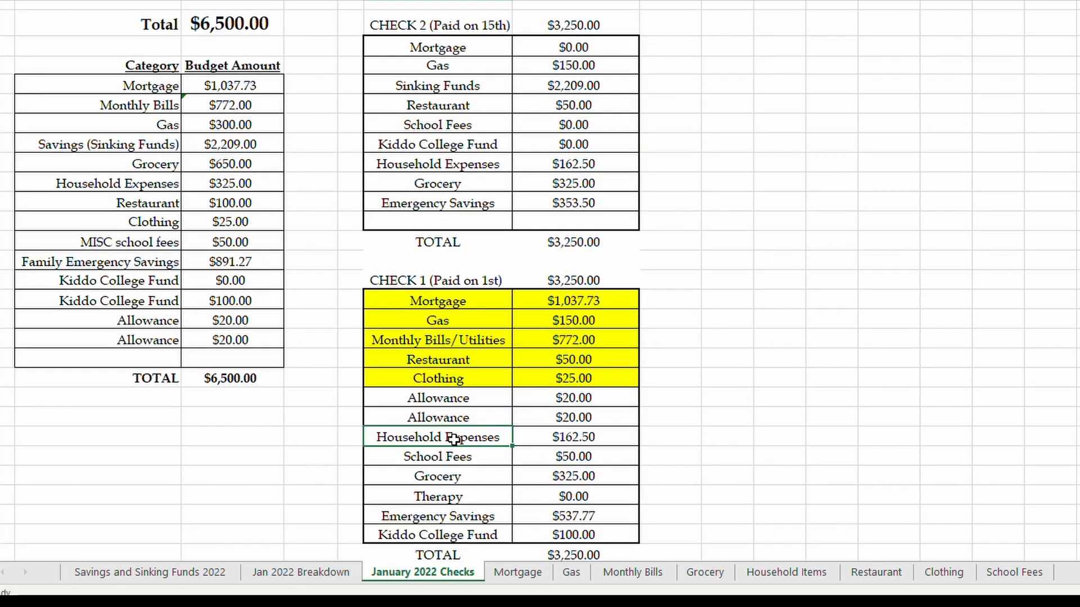
drag(453, 438, 574, 437)
key(F4)
Step: Record the CHECK 1 deposit on the School Fees sheet with date 1/1/2022, payee Payday and a credit of 50
click(1014, 571)
click(31, 32)
text(1/1/22)
key(Tab)
text(Payday)
key(Tab)
key(Tab)
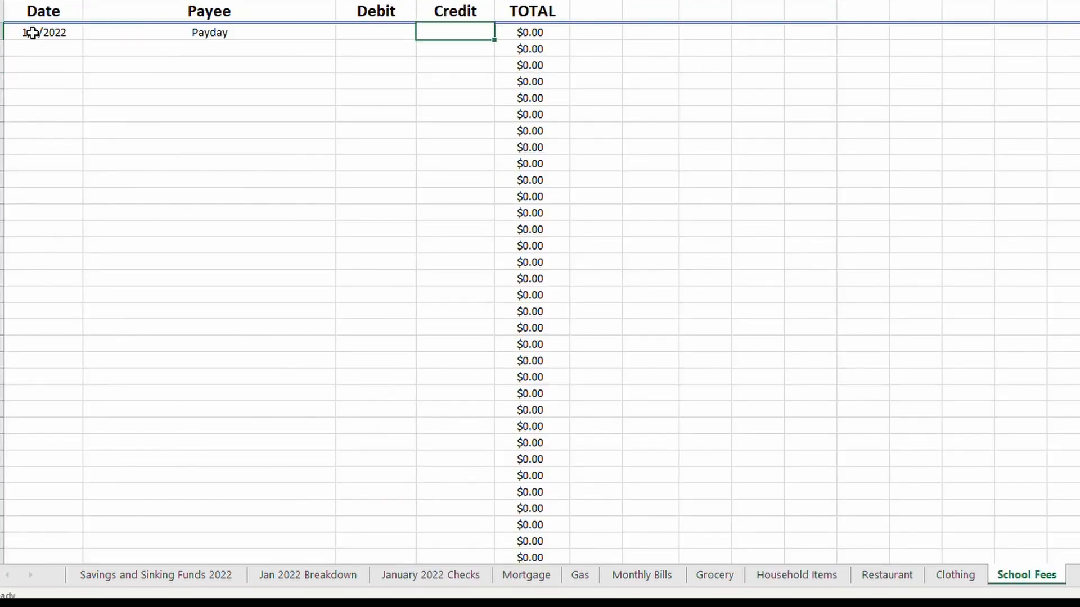
text(50)
key(Return)
Step: Highlight the School Fees row of CHECK 1 in yellow on the January 2022 Checks sheet
click(456, 570)
drag(454, 458, 574, 458)
key(F4)
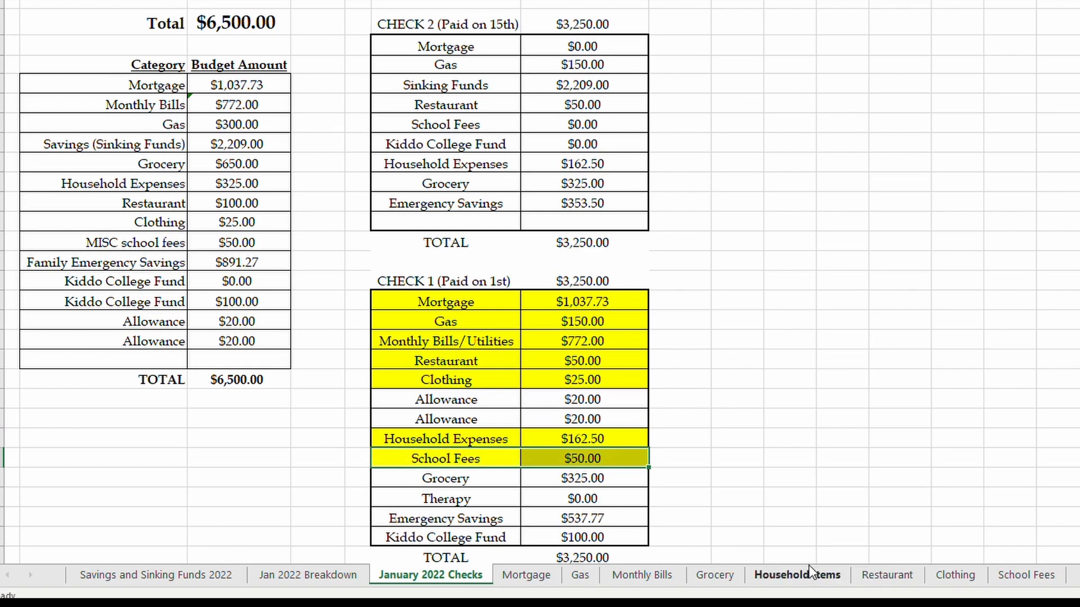
Step: Record the CHECK 1 deposit on the Grocery sheet with date 1/1/2022, payee Payday and a credit of 325
click(714, 574)
click(449, 32)
text(325)
key(shift+Tab)
key(shift+Tab)
key(shift+Tab)
text(1/1/22)
key(Tab)
text(Payday)
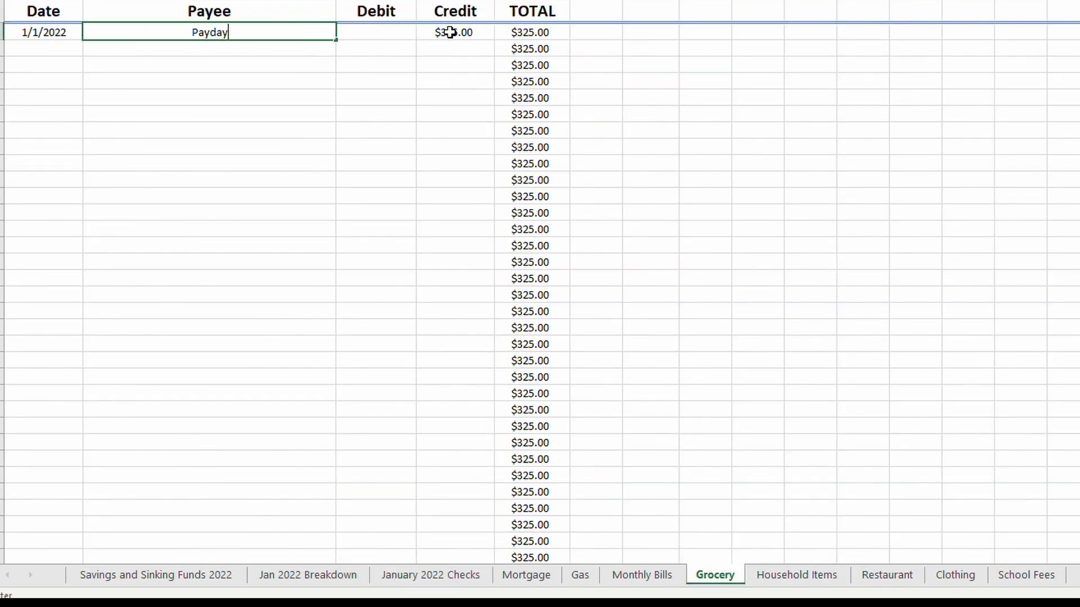
Step: Highlight the Grocery and Therapy rows of CHECK 1 in yellow on the January 2022 Checks sheet
click(430, 575)
click(471, 518)
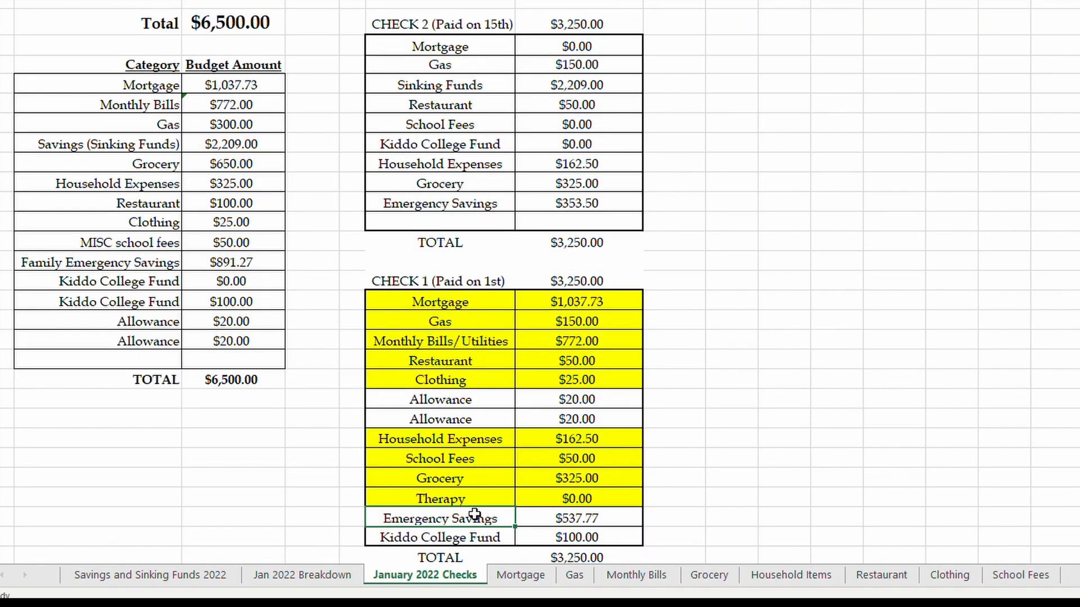
Step: Review the highlighted CHECK 1 categories and the remaining Emergency Savings and Kiddo College Fund allocations
click(573, 515)
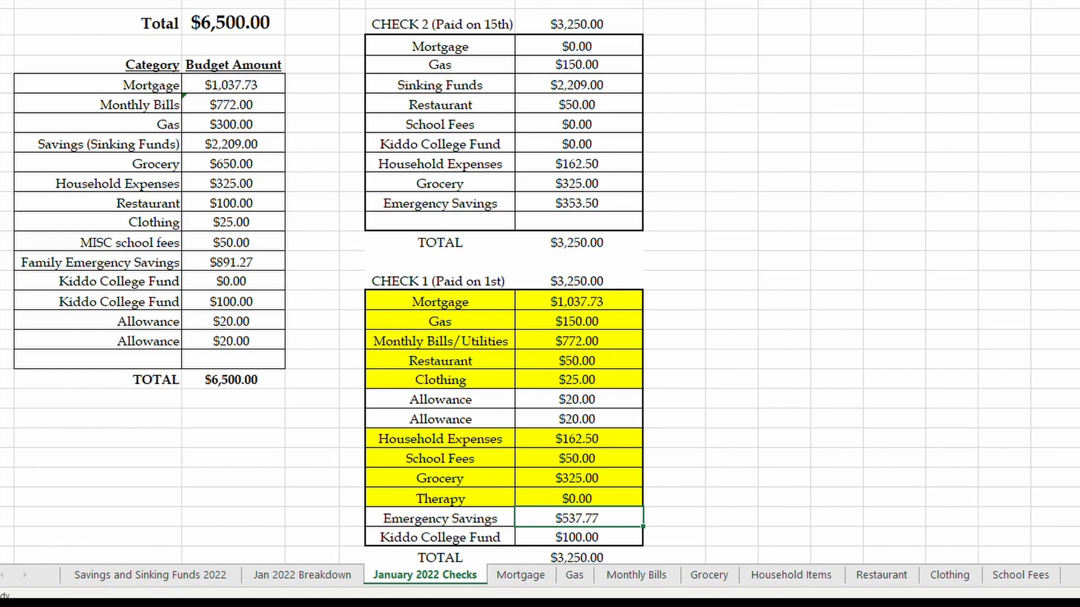
click(467, 516)
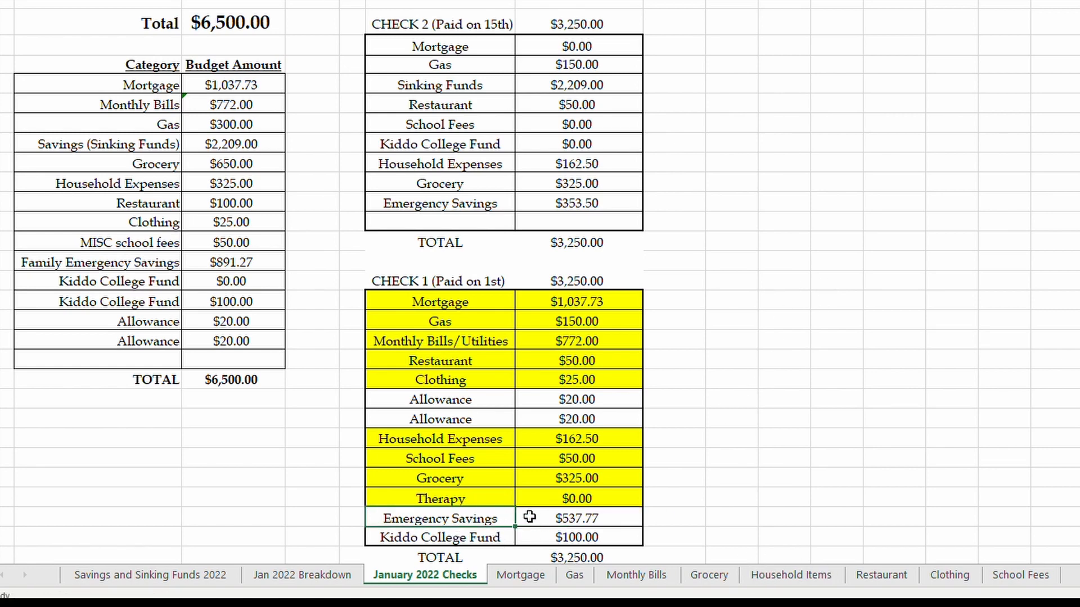
drag(467, 303, 535, 363)
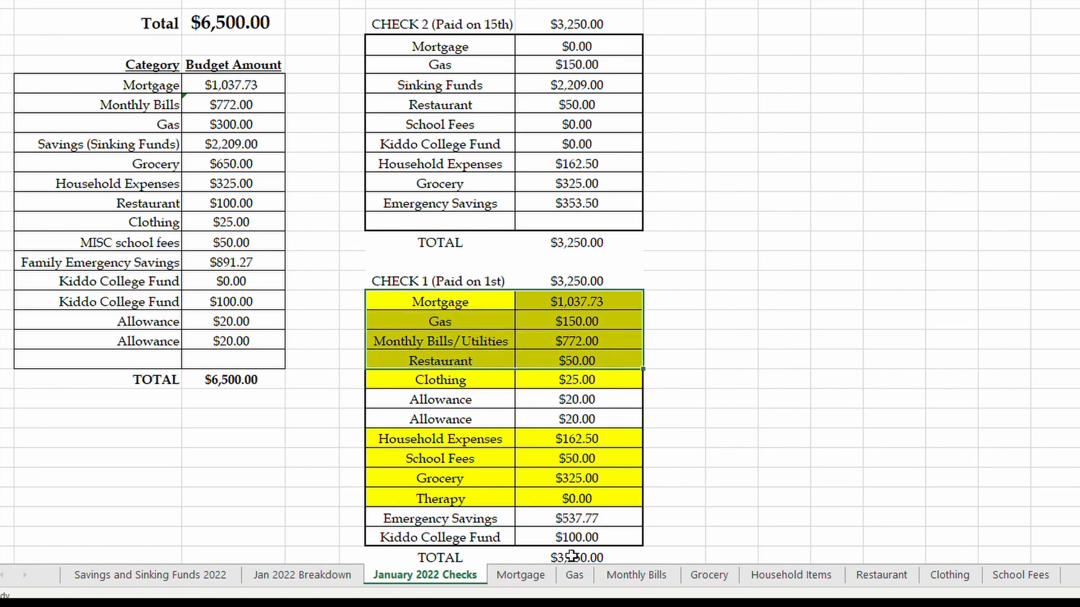
click(467, 380)
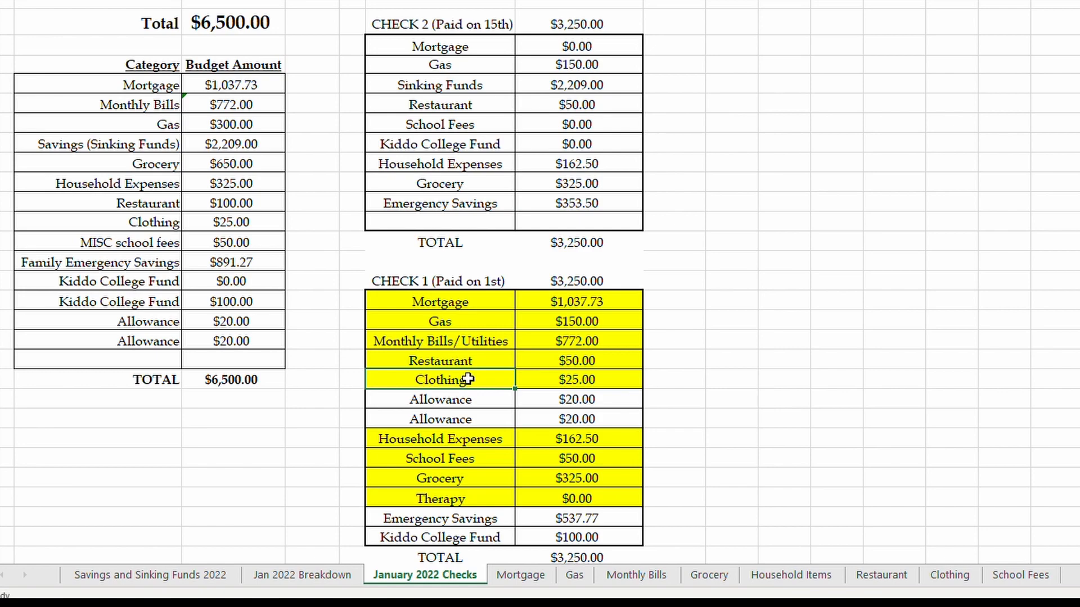
drag(459, 302, 581, 376)
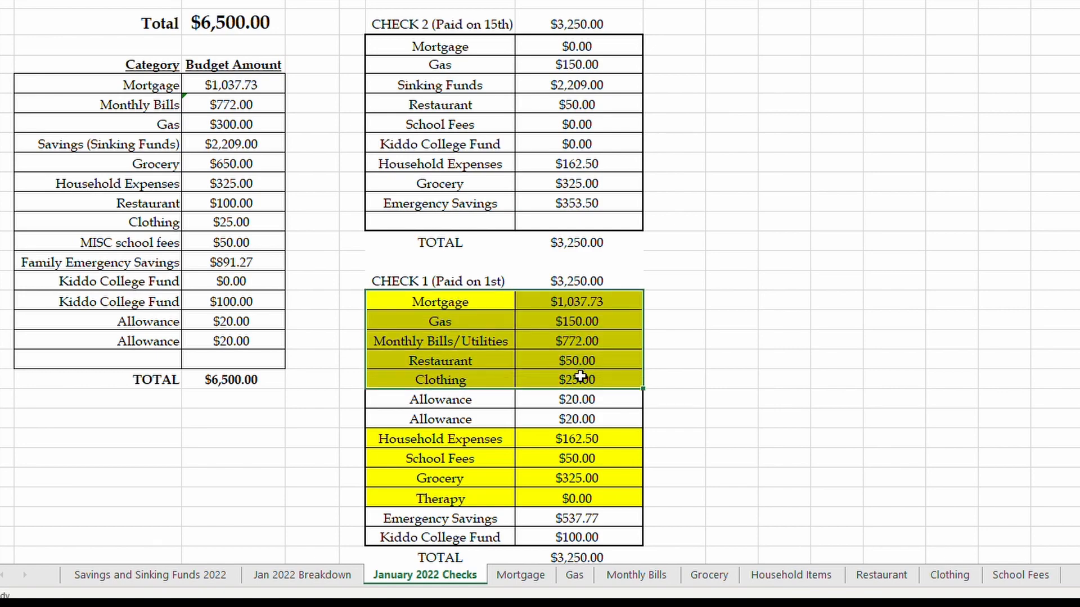
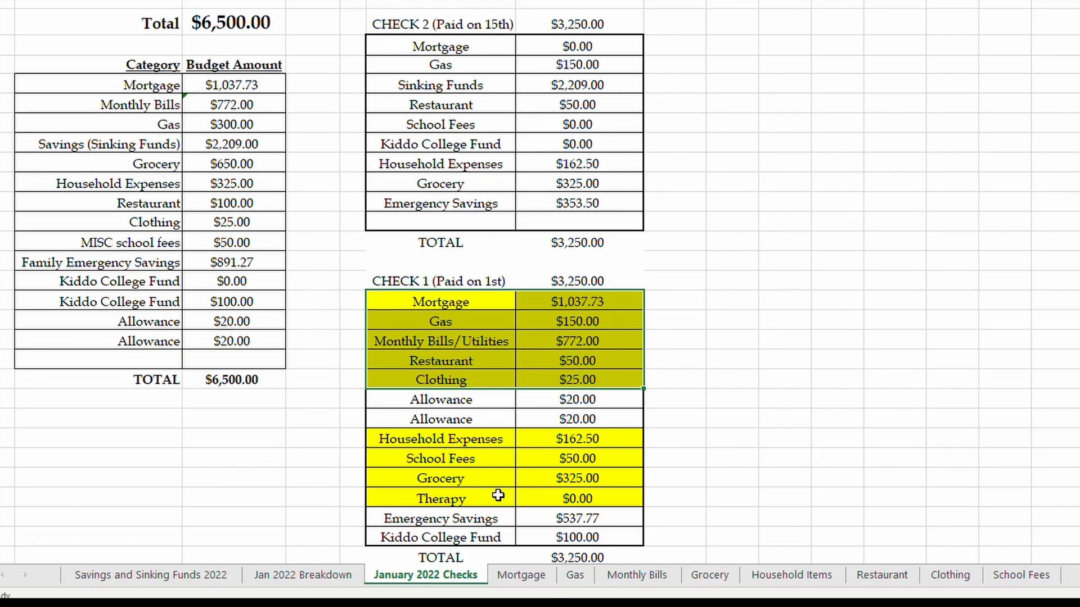
click(563, 518)
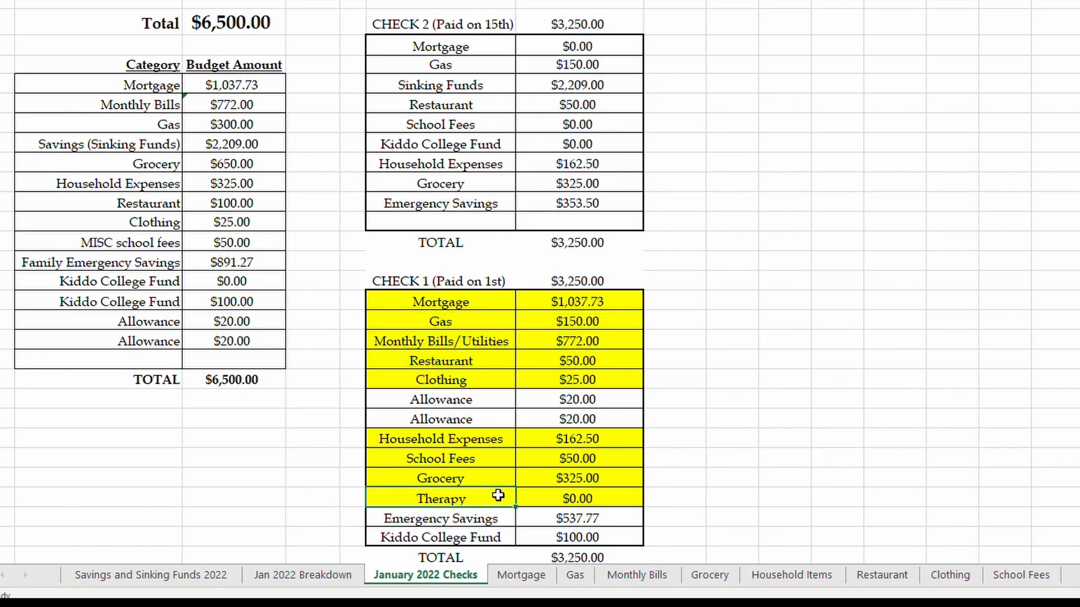
drag(473, 518, 572, 502)
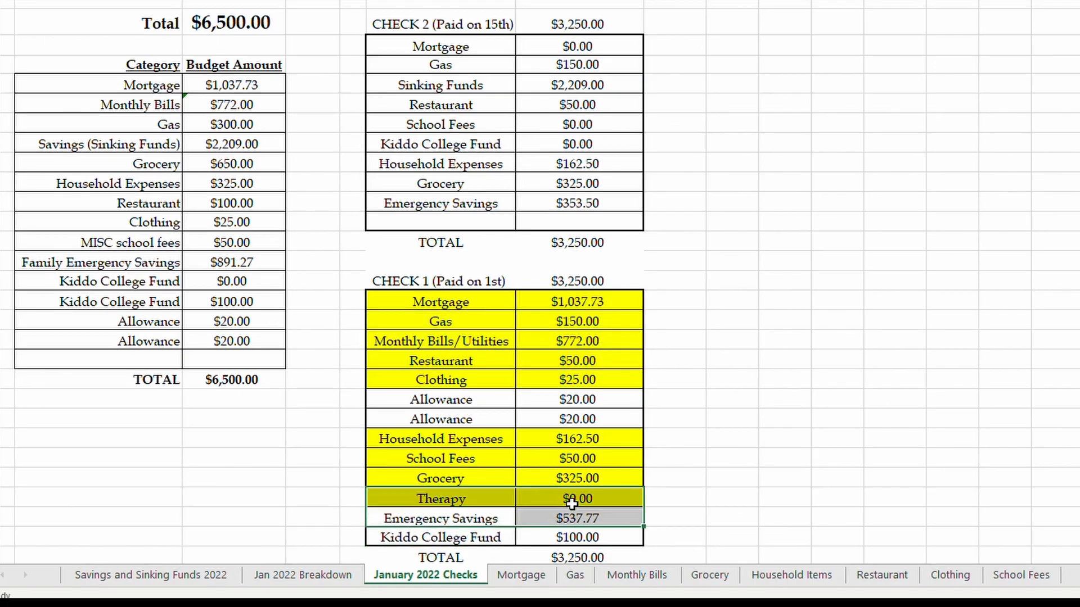
click(574, 509)
drag(472, 516, 525, 525)
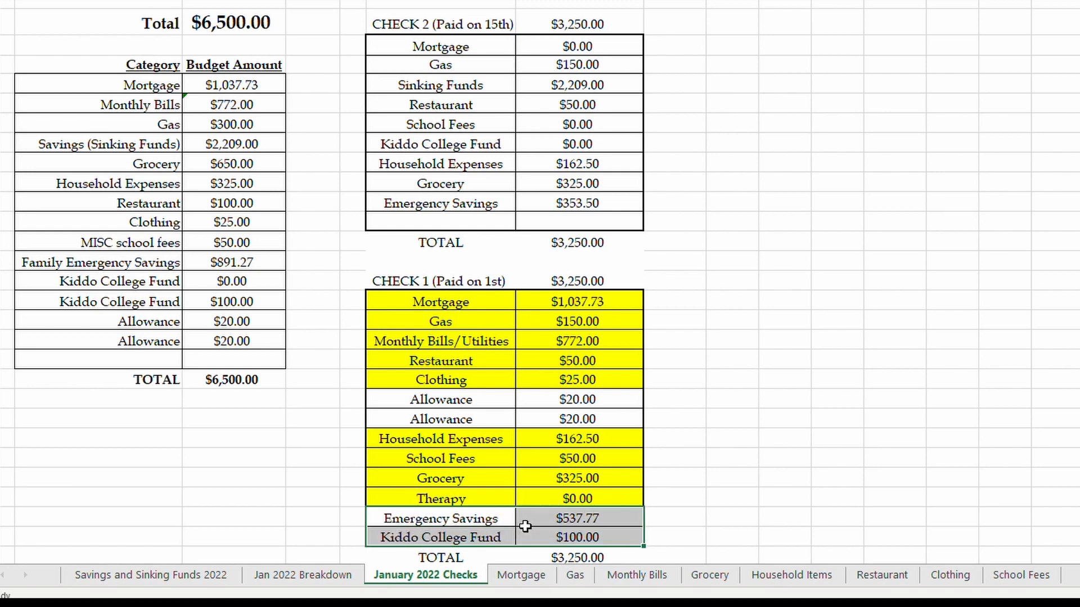
click(526, 516)
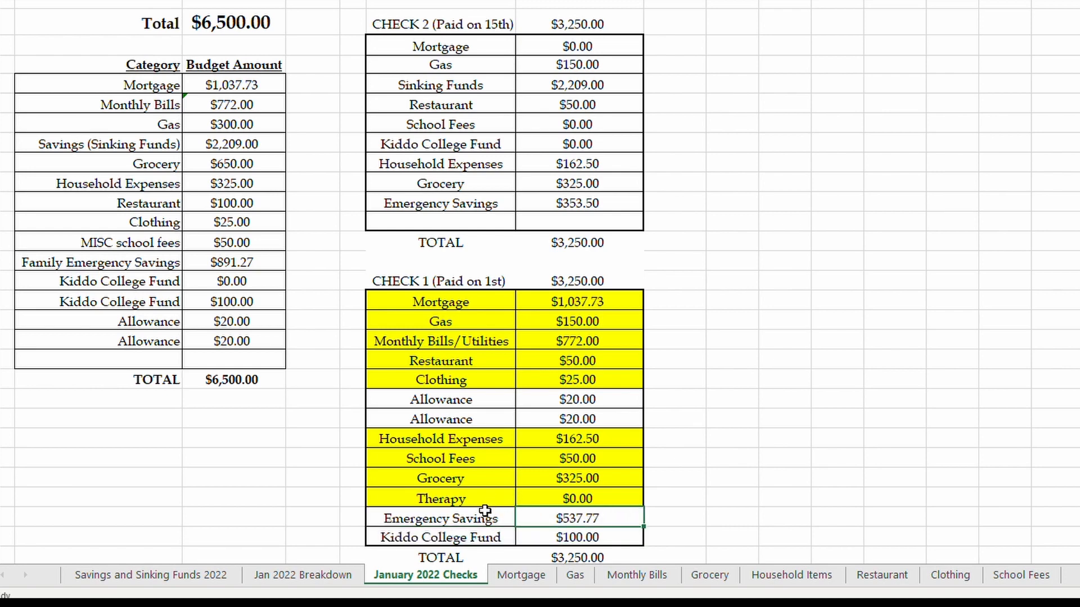
Step: Highlight the Emergency Savings and Kiddo College Fund rows of CHECK 1 in yellow
drag(453, 528, 557, 514)
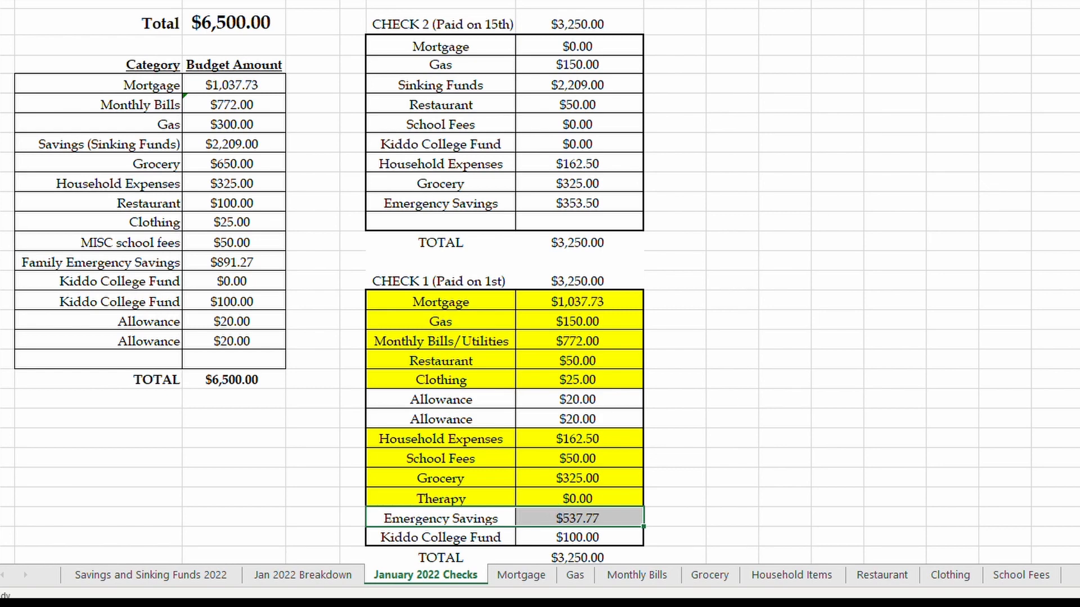
key(F4)
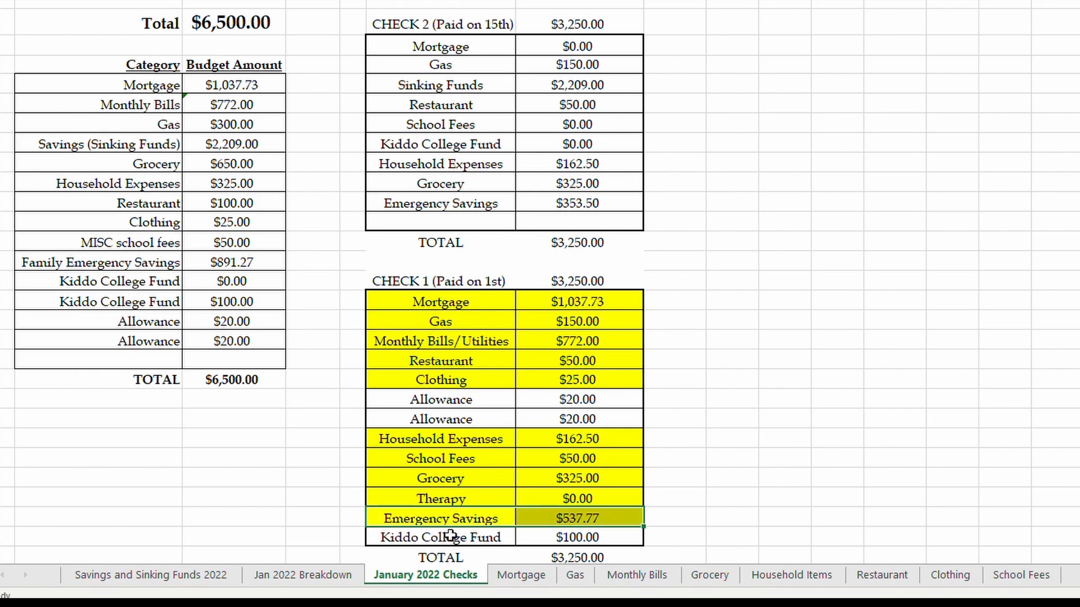
drag(450, 536, 541, 531)
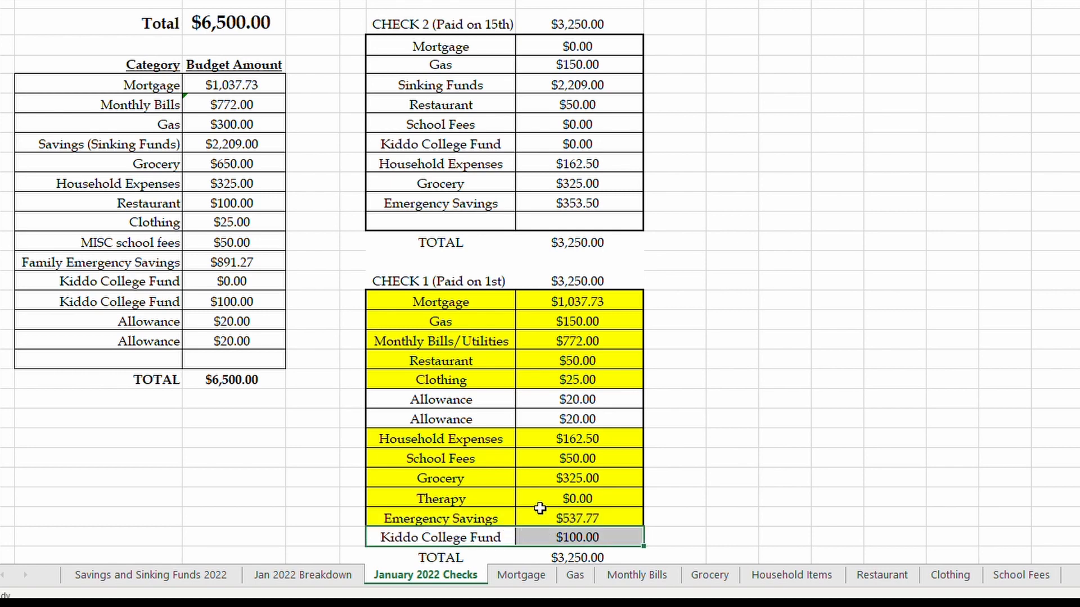
key(F4)
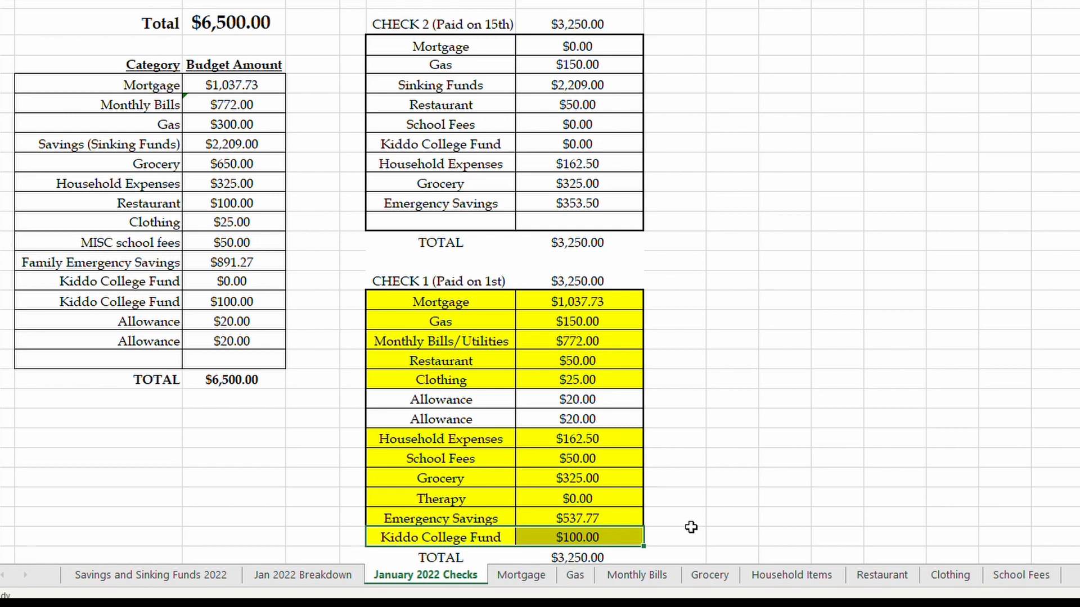
click(785, 512)
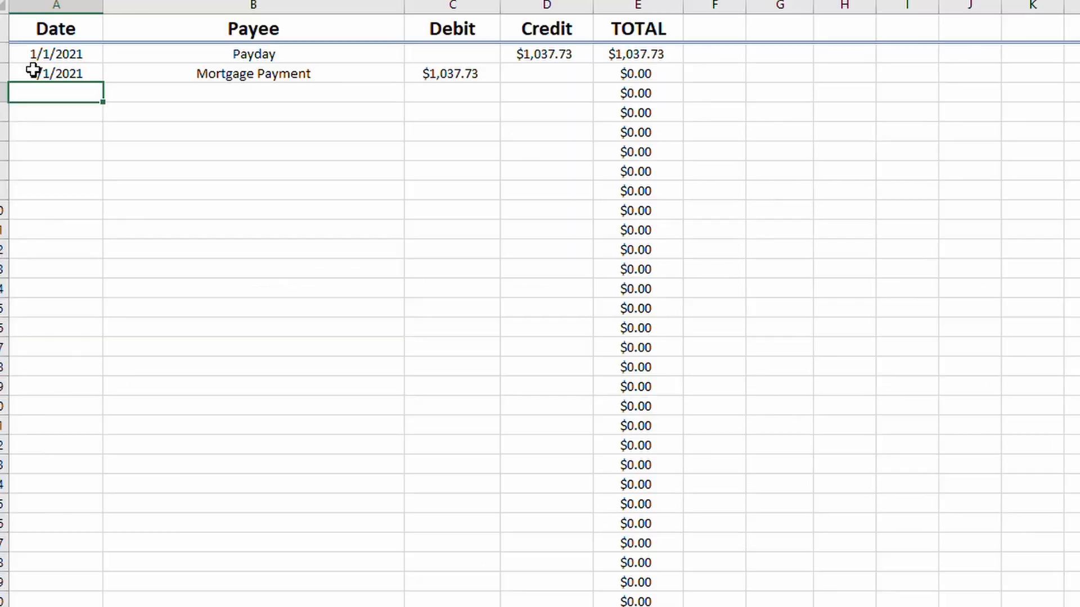
Step: Record an Internet payment on the Monthly Bills sheet with date 1/15/2021 and a debit of 58
drag(33, 70, 475, 71)
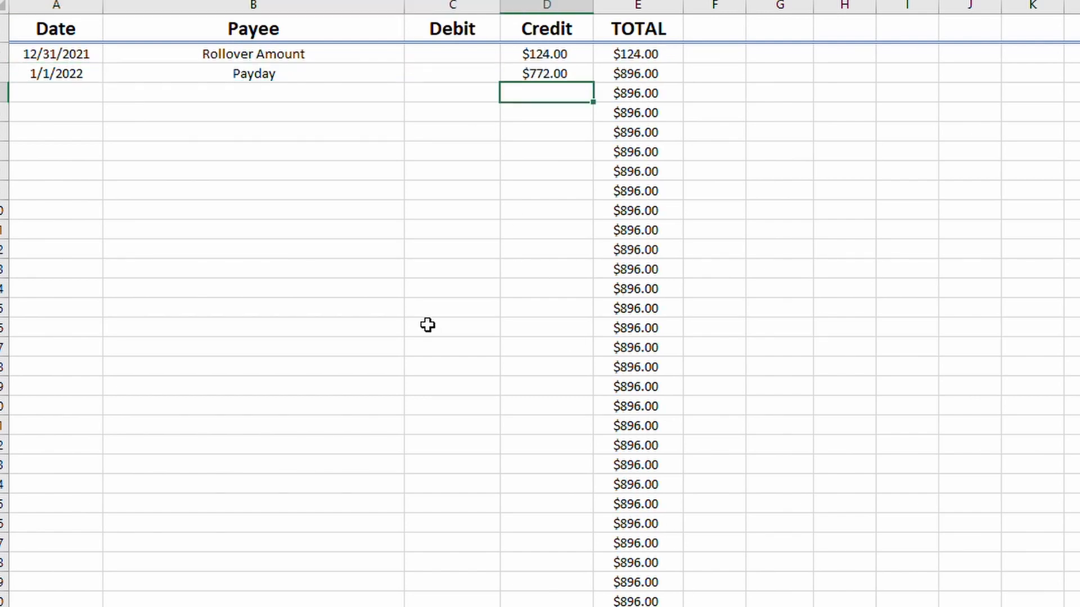
click(59, 90)
text(1/15/2021)
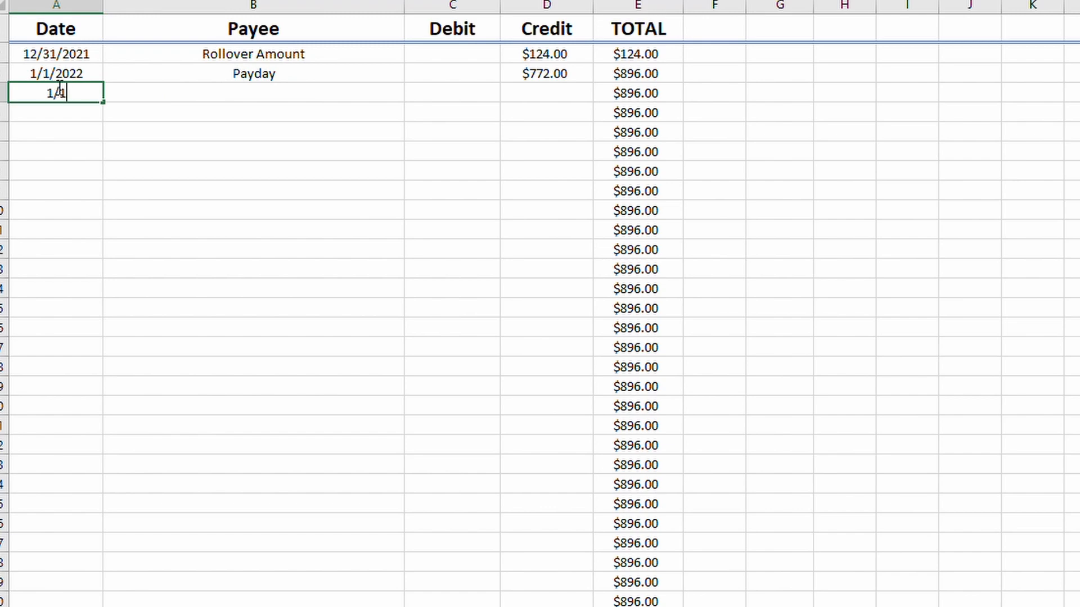
key(Tab)
text(Int)
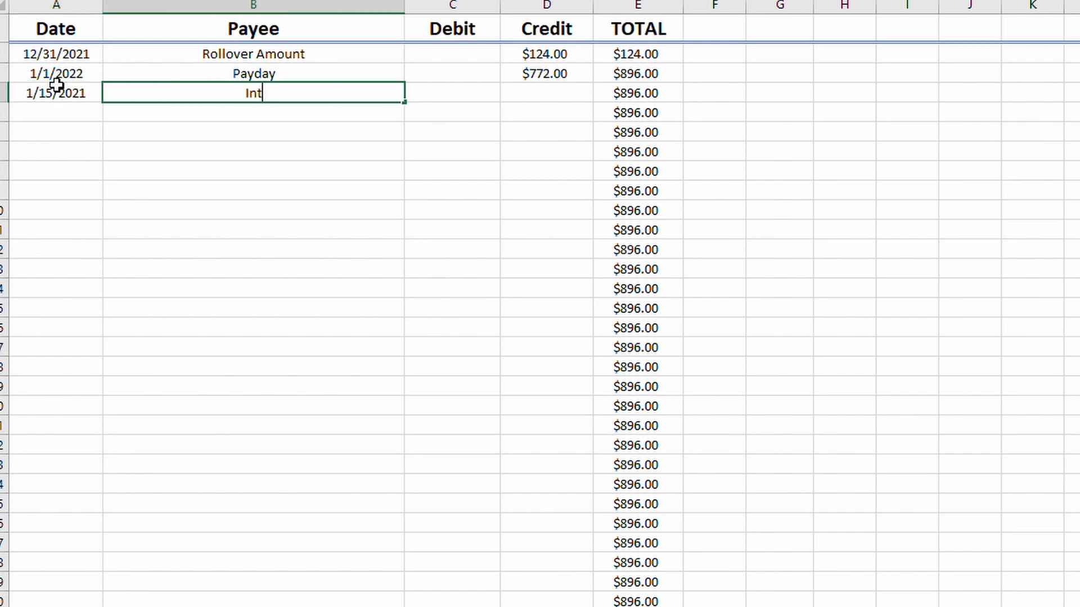
text(ernet)
key(Tab)
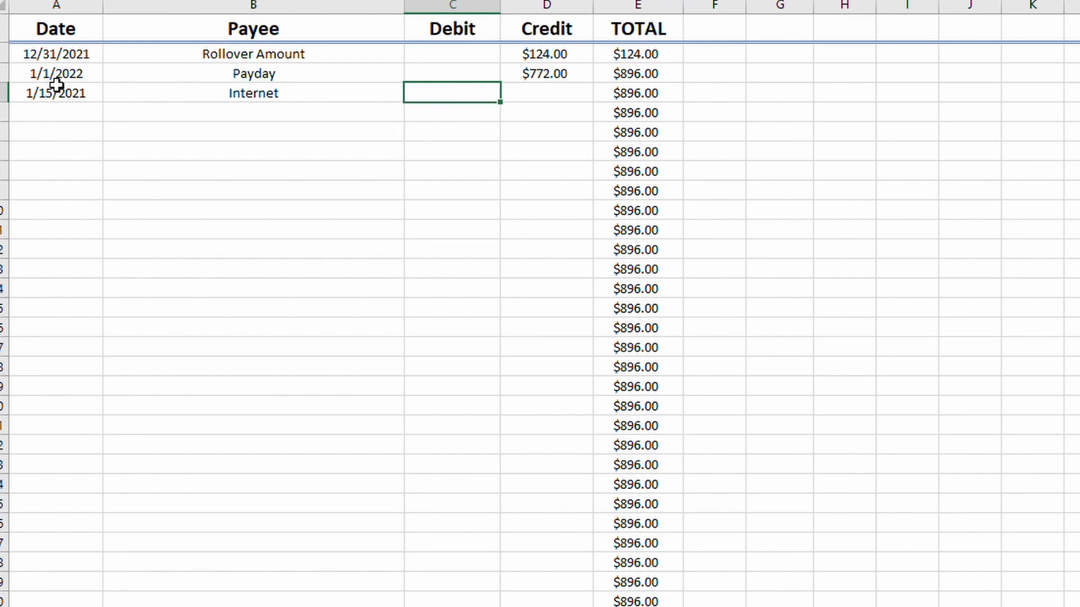
key(Return)
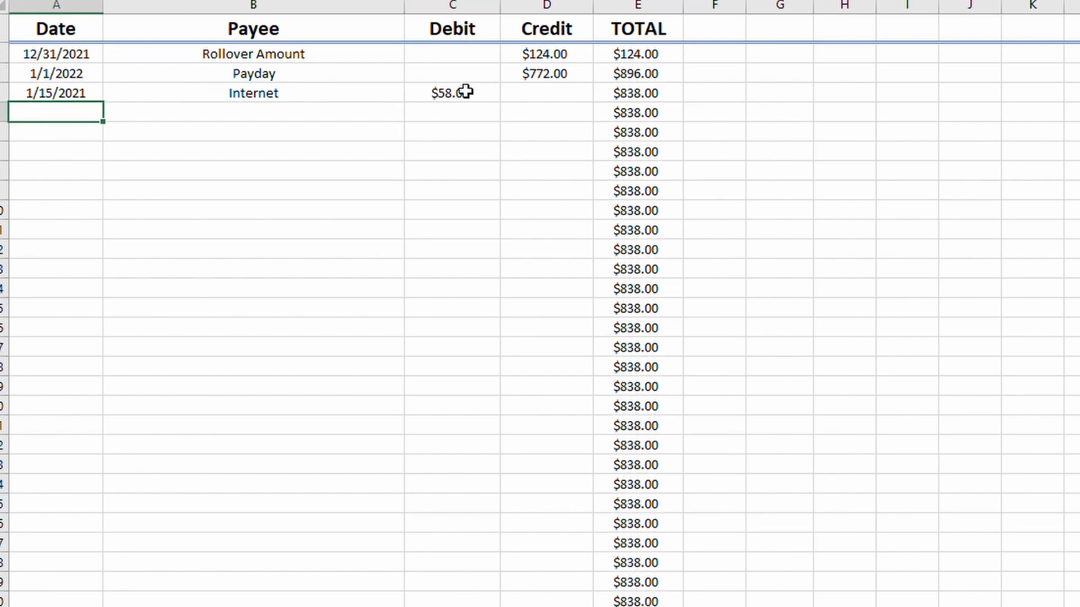
Step: Examine the Monthly Bills ledger, covering its empty Debit cells, the rollover entry and the running TOTAL column
drag(463, 112, 482, 330)
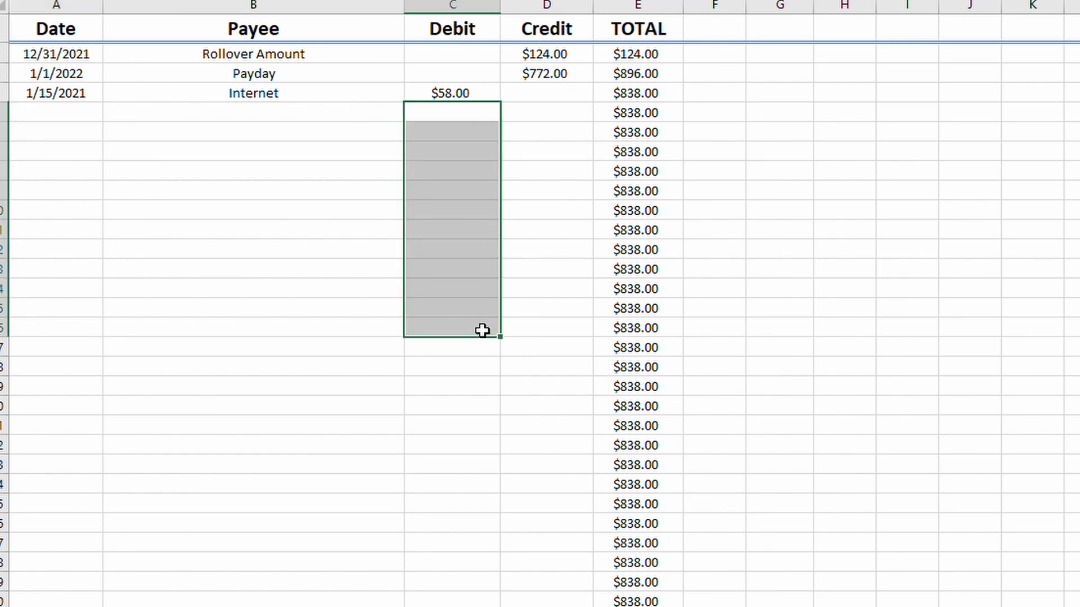
click(479, 203)
click(485, 112)
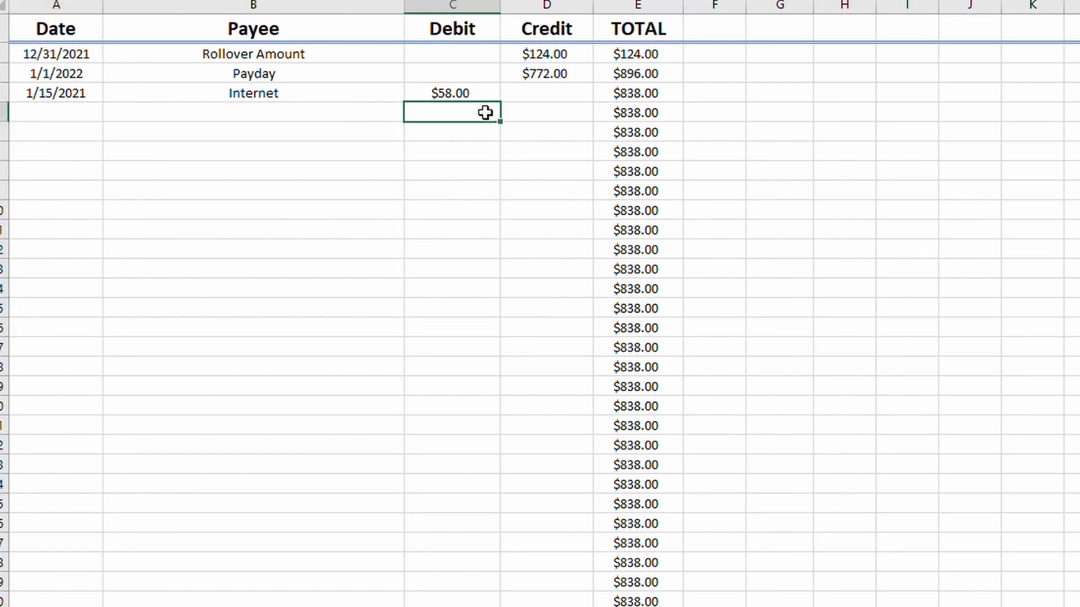
click(162, 57)
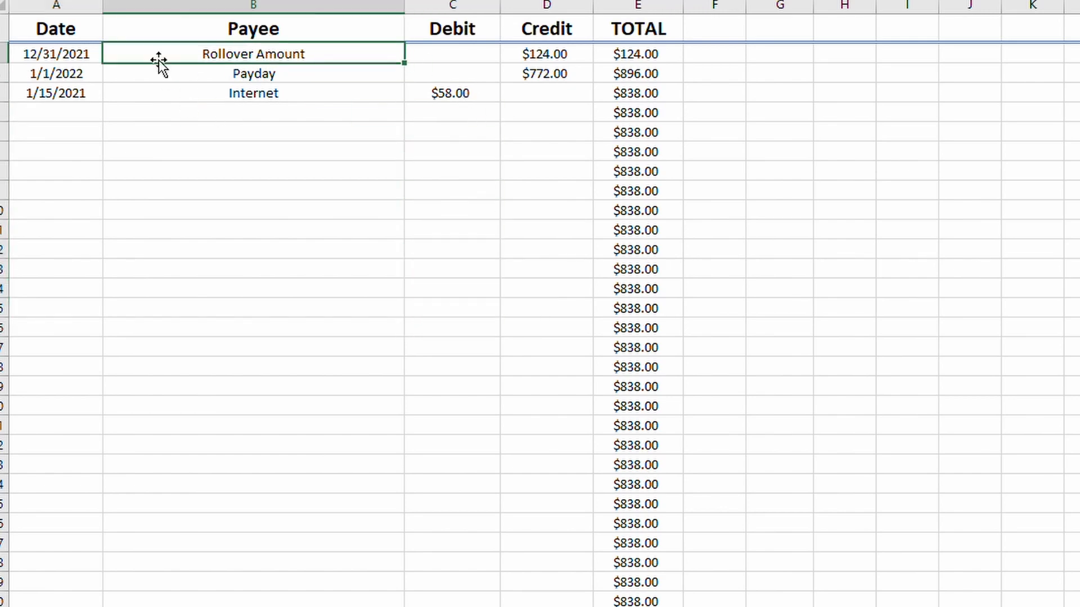
drag(62, 53, 622, 521)
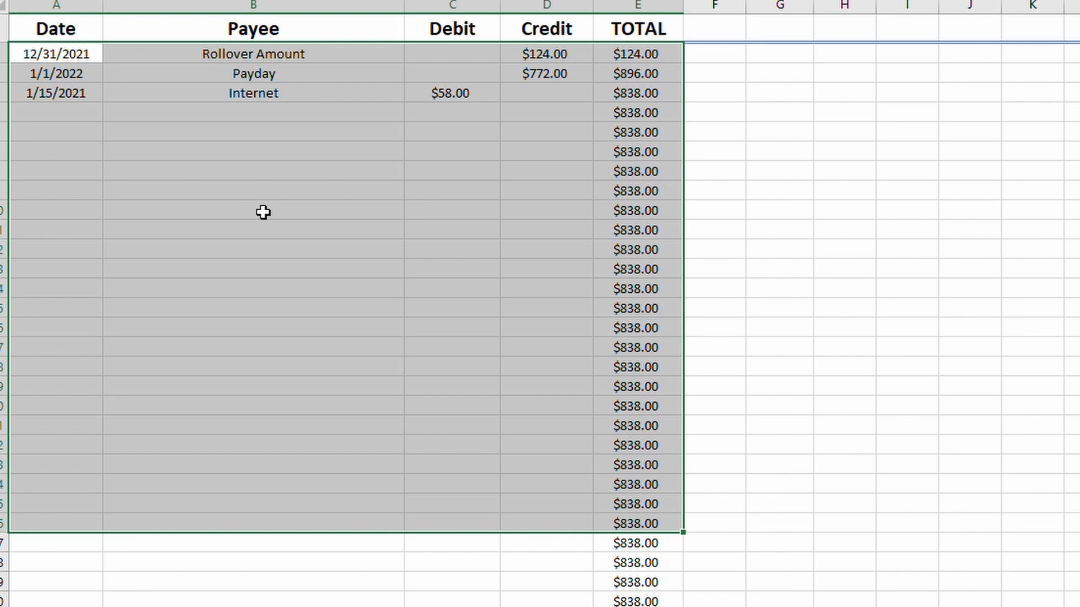
click(32, 108)
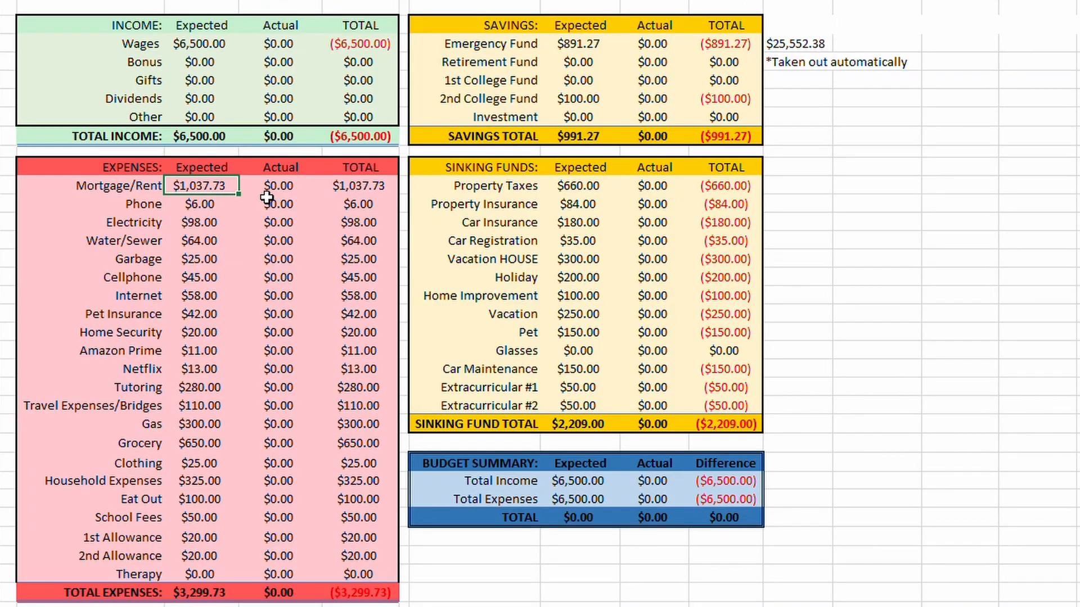
Step: Set the Actual amount of the Internet expense to 58 on the Jan 2022 Breakdown sheet
drag(267, 193, 254, 603)
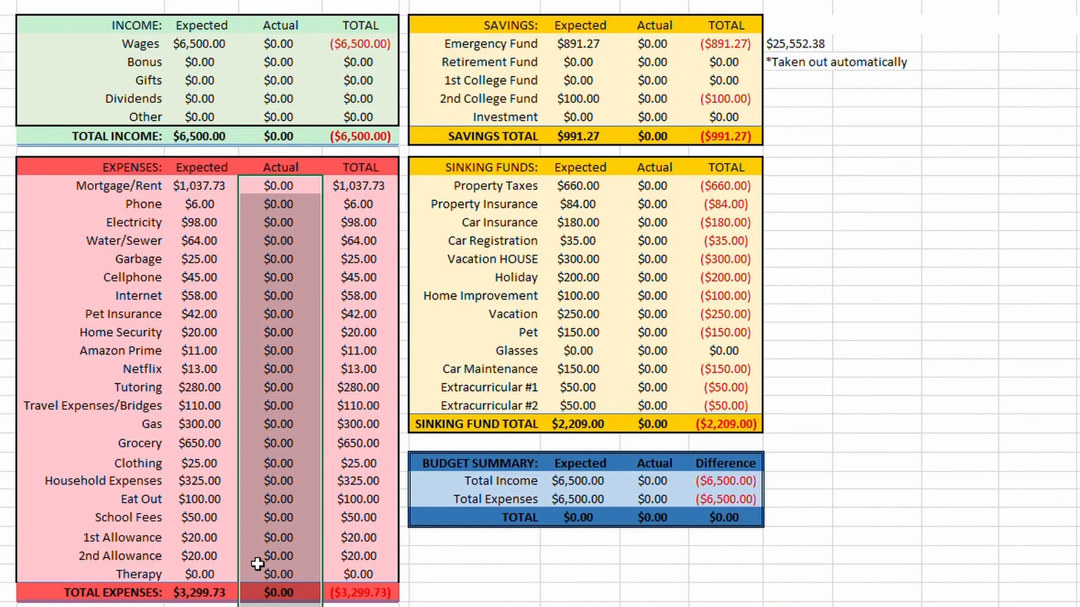
click(258, 567)
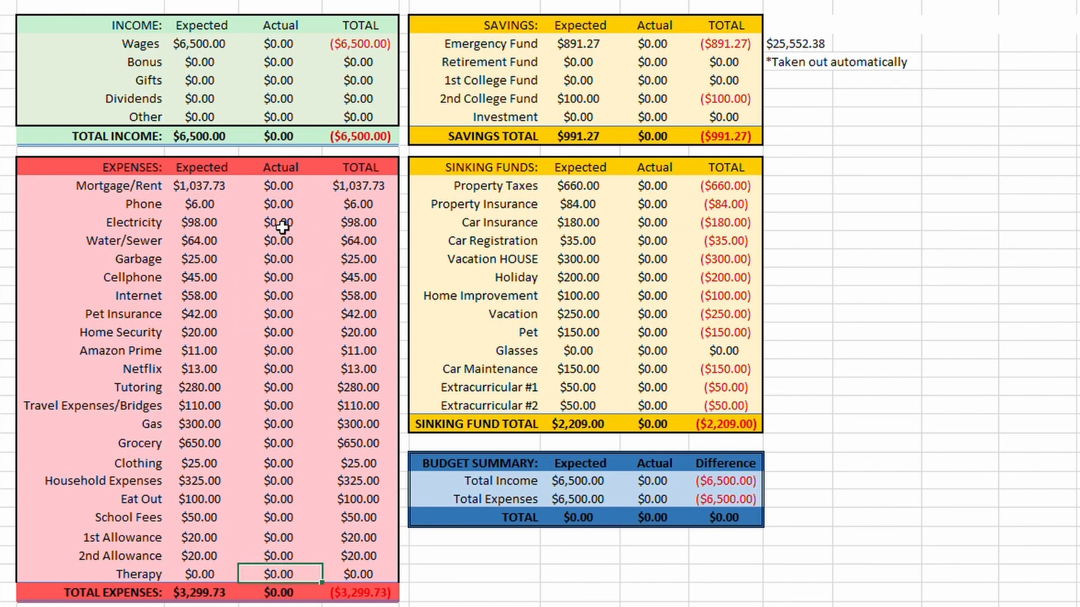
click(283, 295)
text(0)
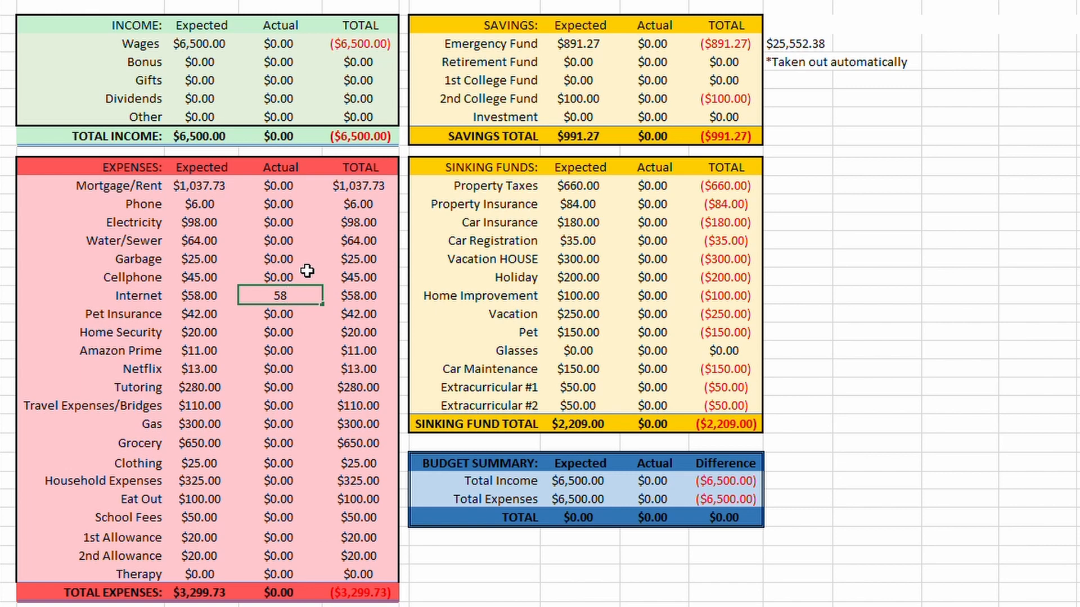
text(8)
key(Return)
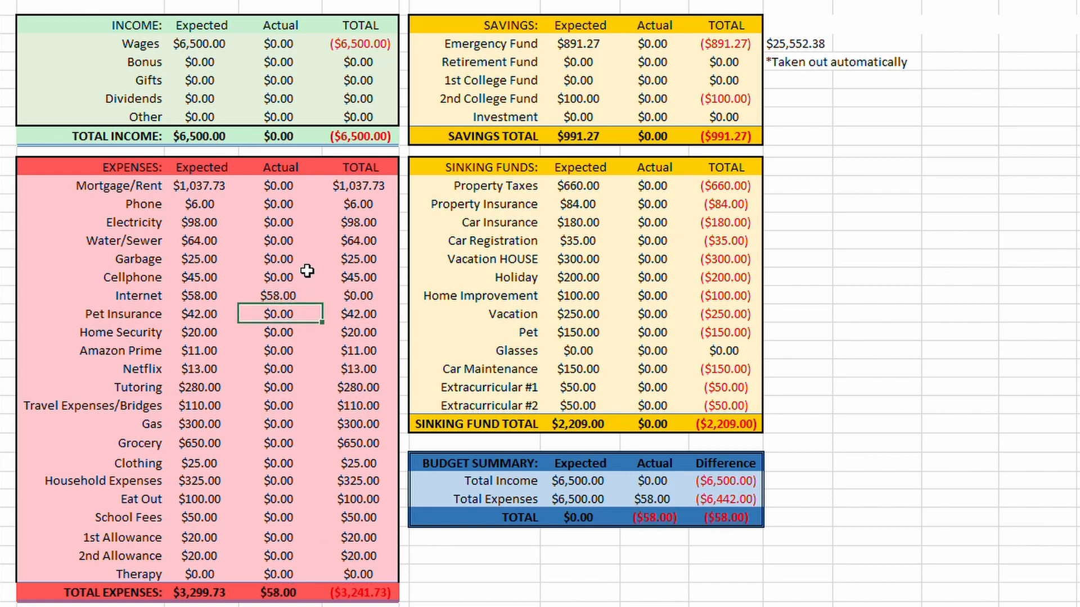
Step: Compare the Actual columns, the expected Internet amount and the Expenses TOTAL column on the breakdown sheet
click(280, 1)
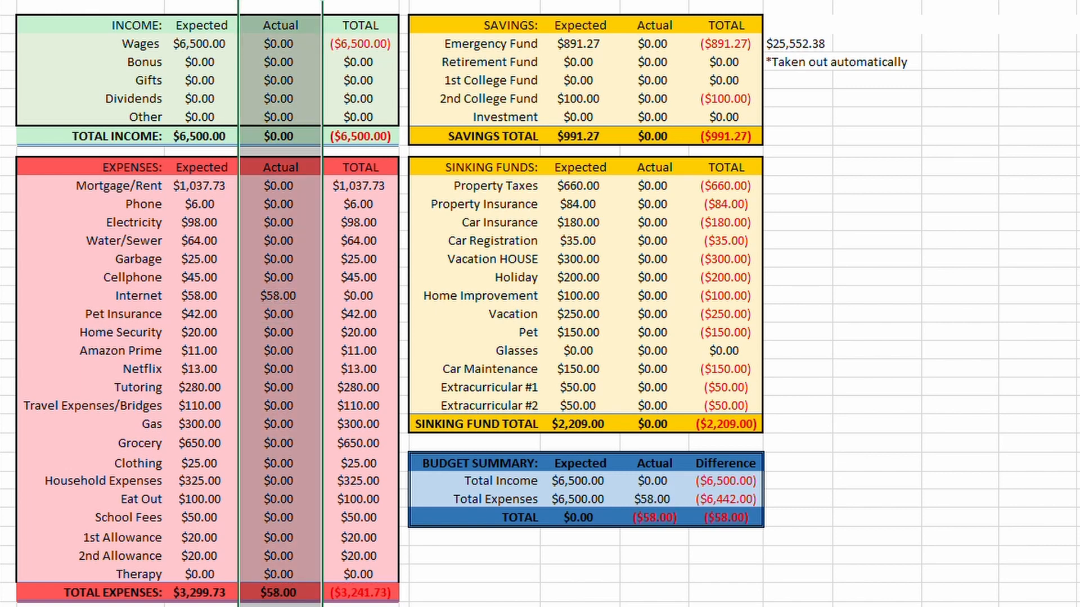
click(655, 2)
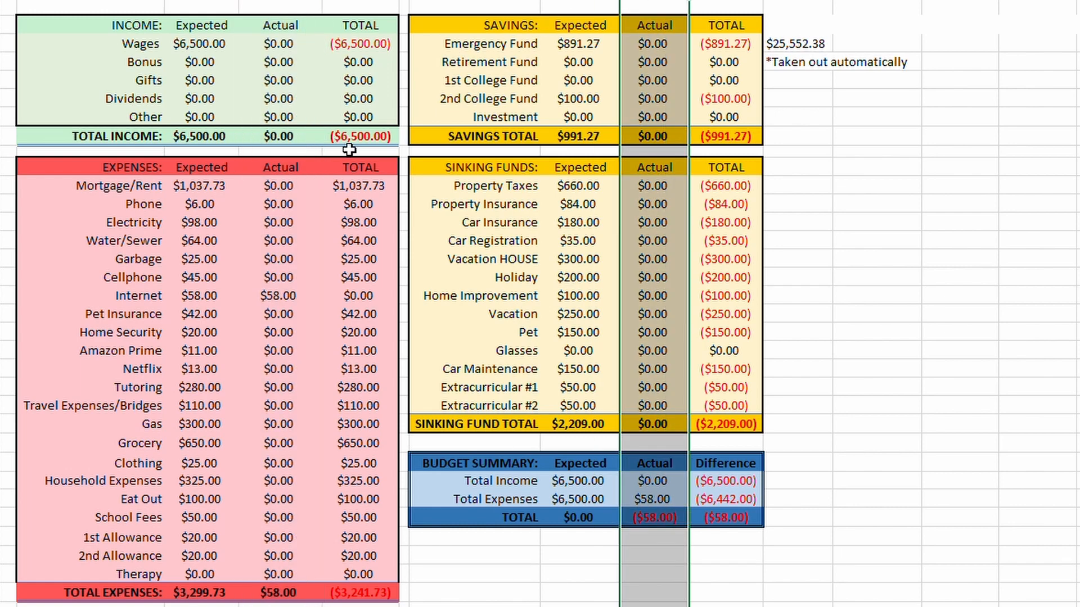
click(231, 337)
click(192, 295)
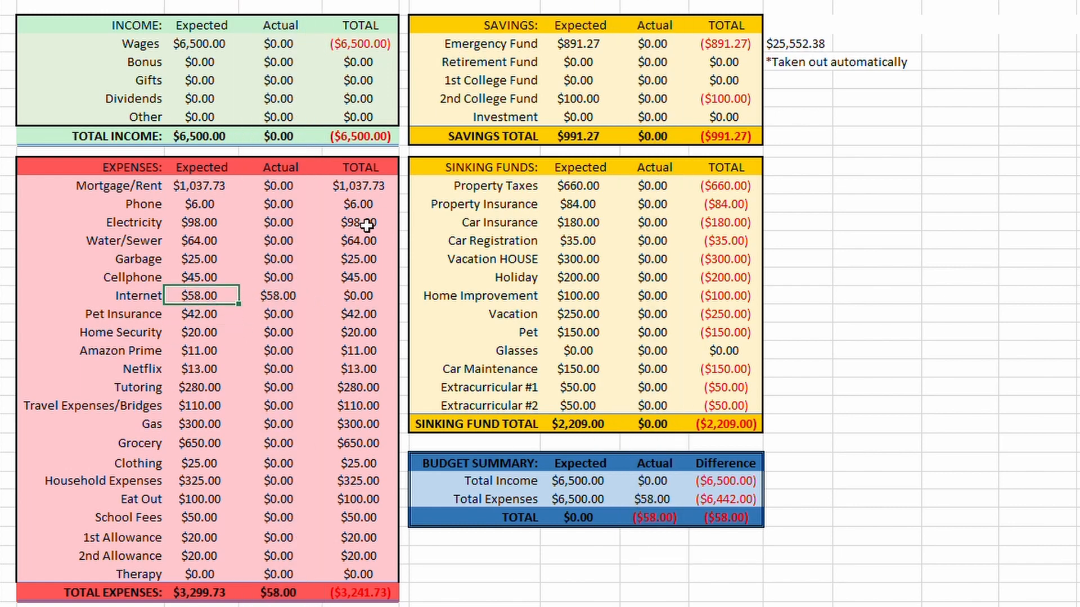
drag(375, 165, 379, 589)
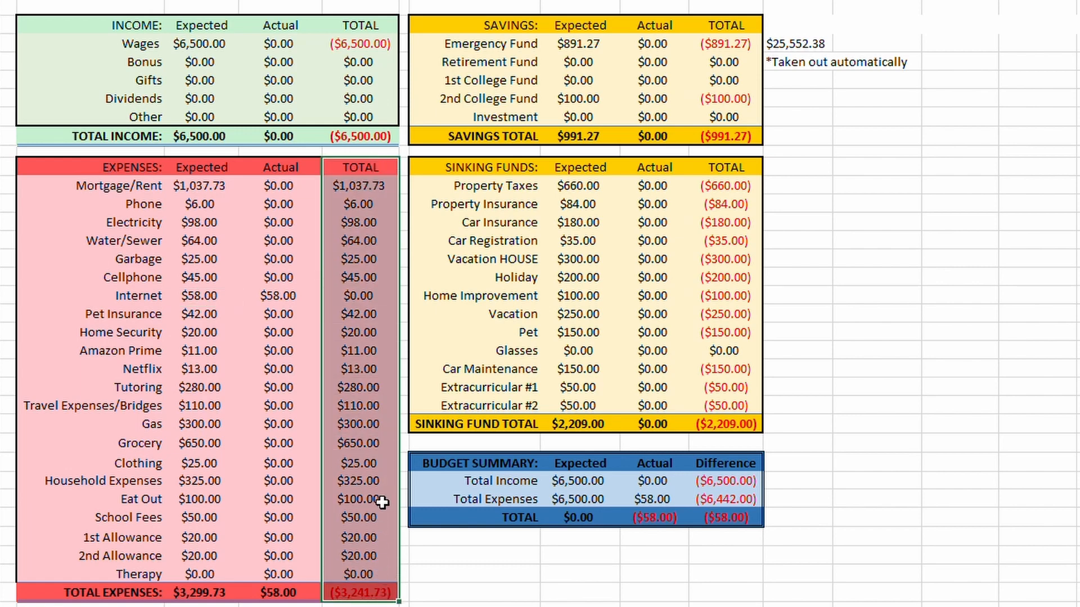
Step: Examine the Check 1 Emergency Savings allocation and compare the savings and sinking fund categories between the 2022 savings sheet and the January breakdown
click(385, 482)
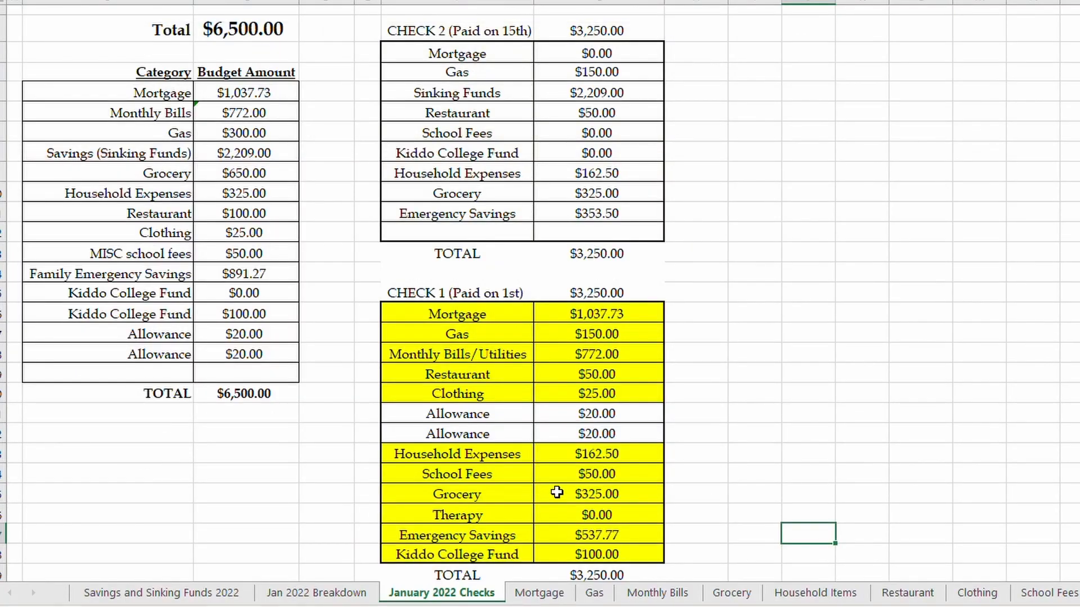
drag(461, 533, 573, 539)
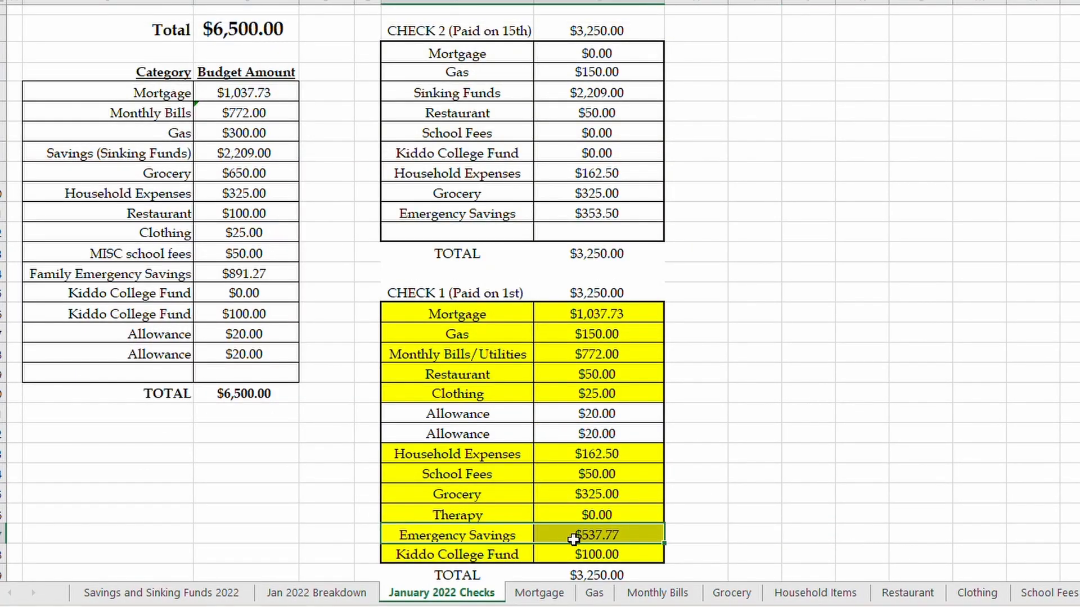
click(621, 534)
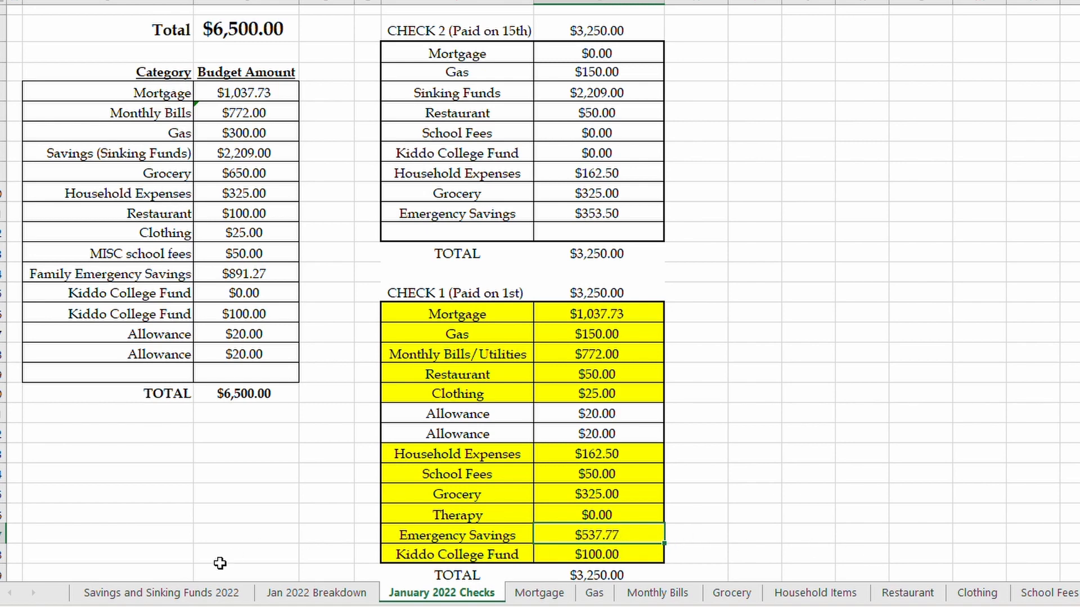
click(162, 594)
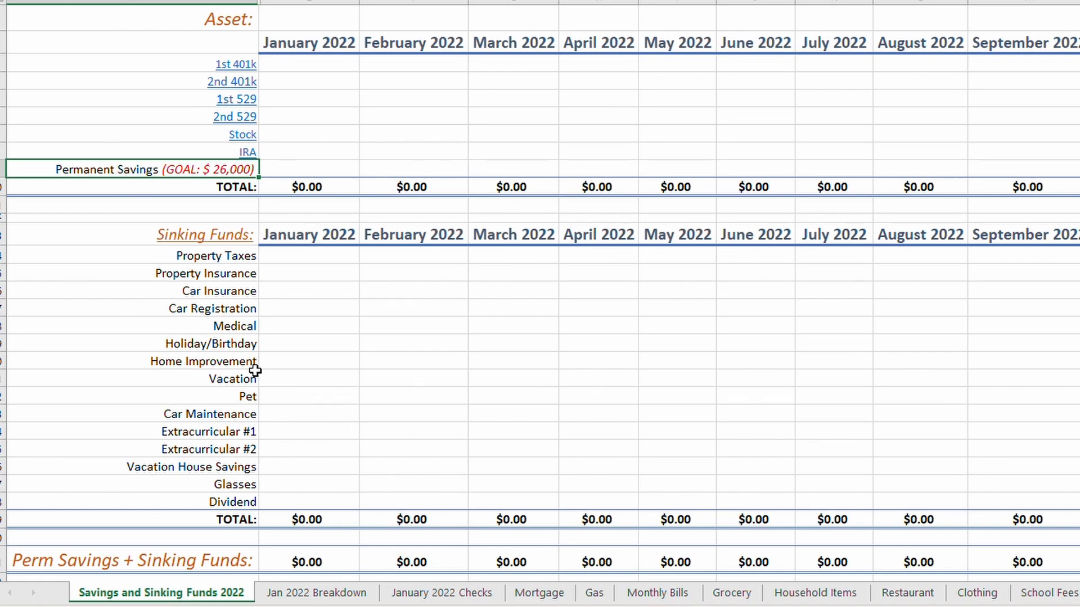
drag(218, 233, 228, 502)
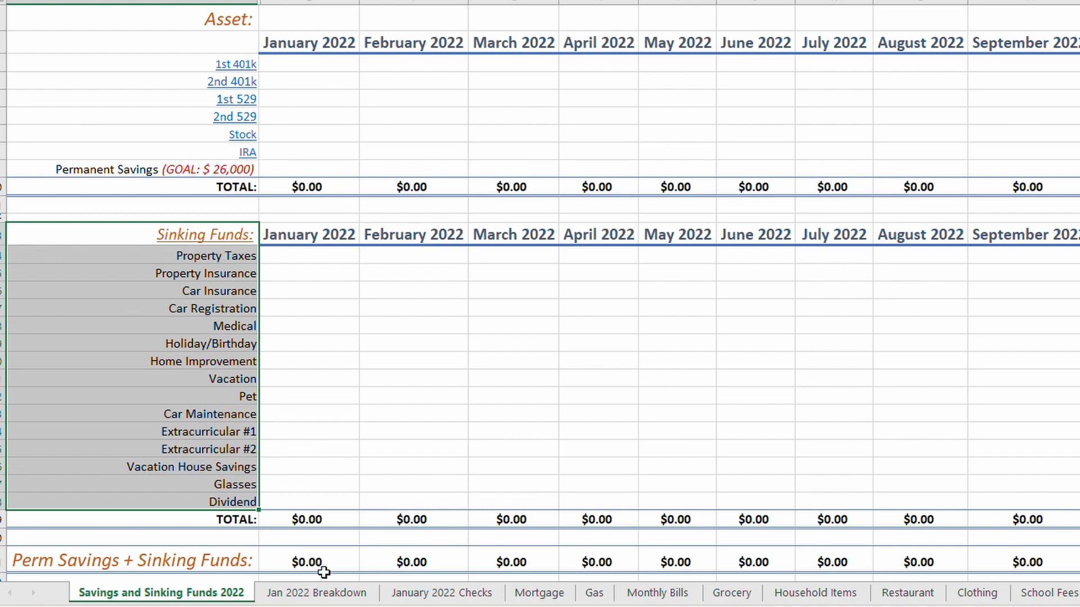
click(316, 593)
drag(488, 179, 487, 359)
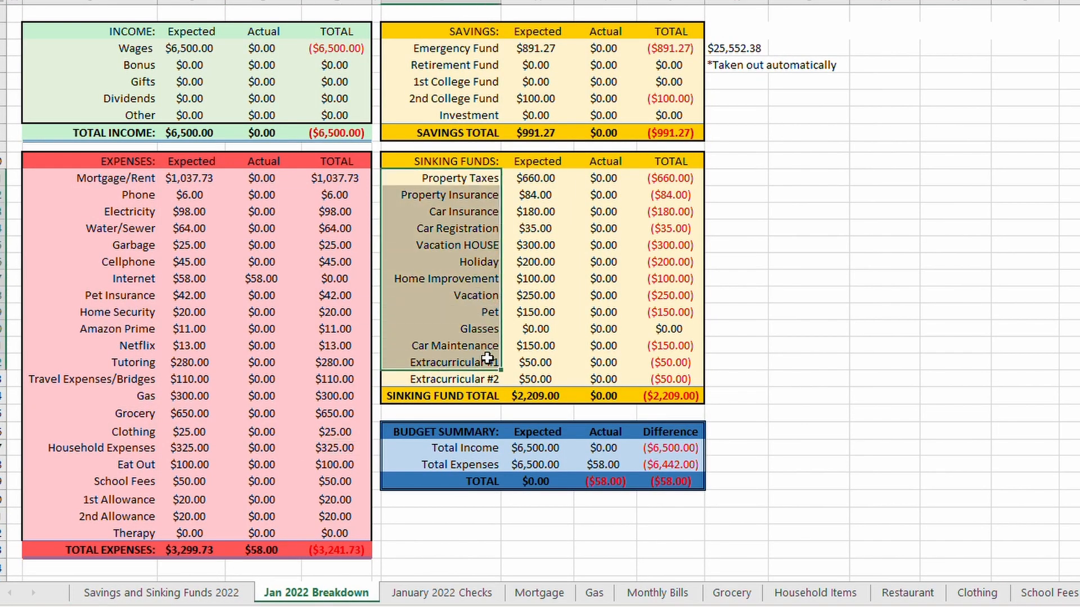
click(213, 593)
click(193, 270)
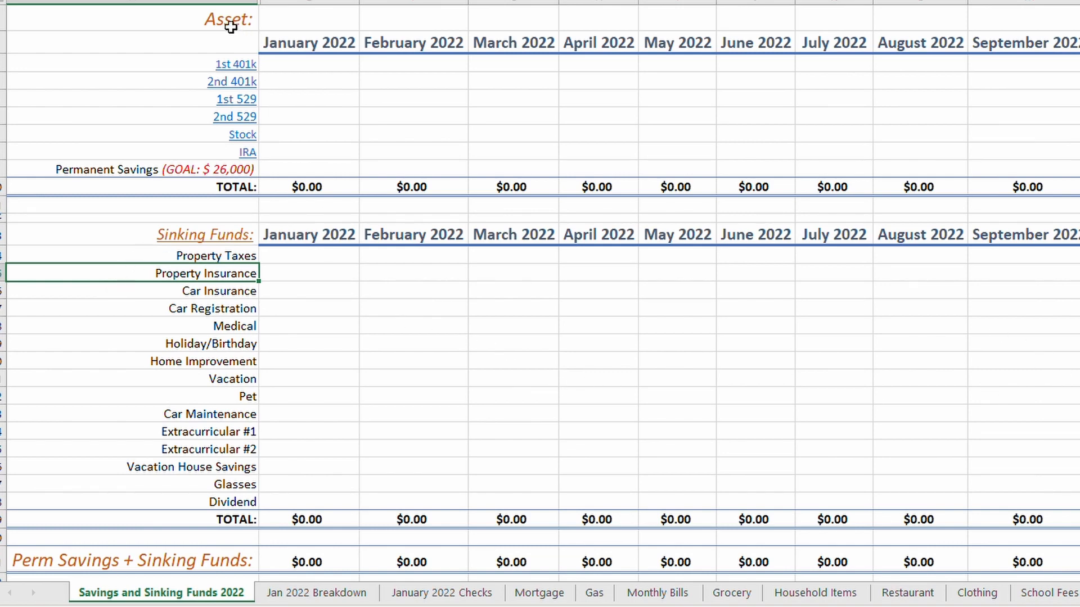
drag(106, 10, 1040, 169)
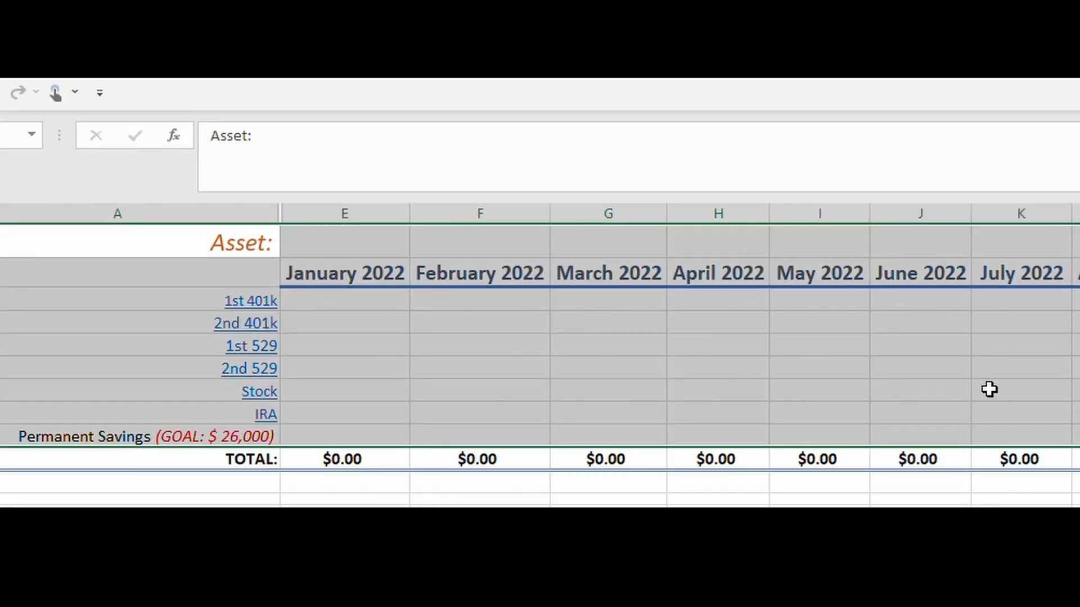
Step: Enter =10000 as the January 2022 Permanent Savings amount on the Savings and Sinking Funds 2022 sheet
click(84, 435)
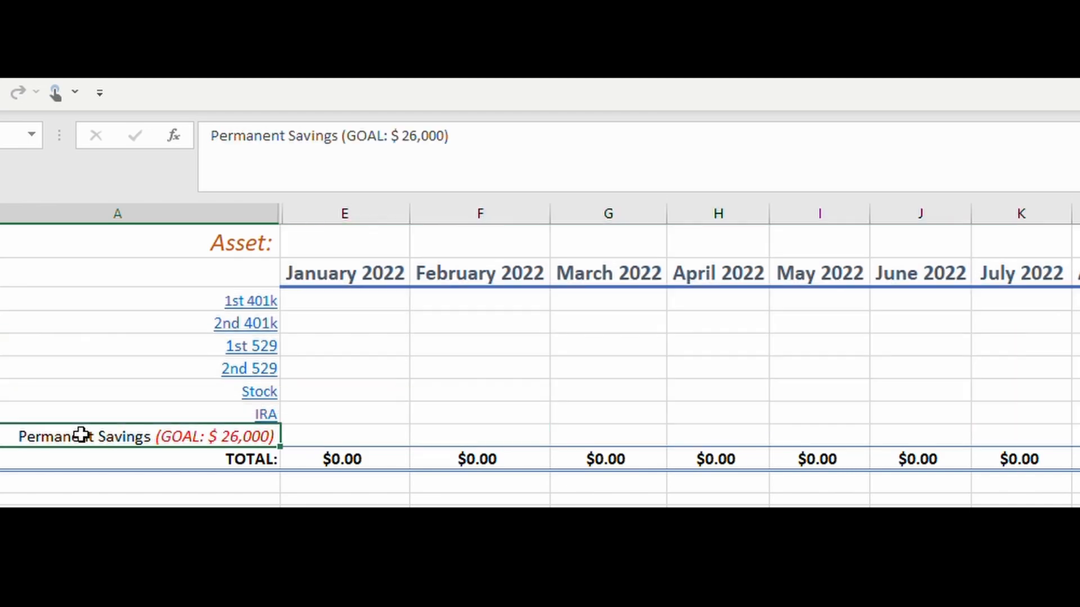
click(354, 433)
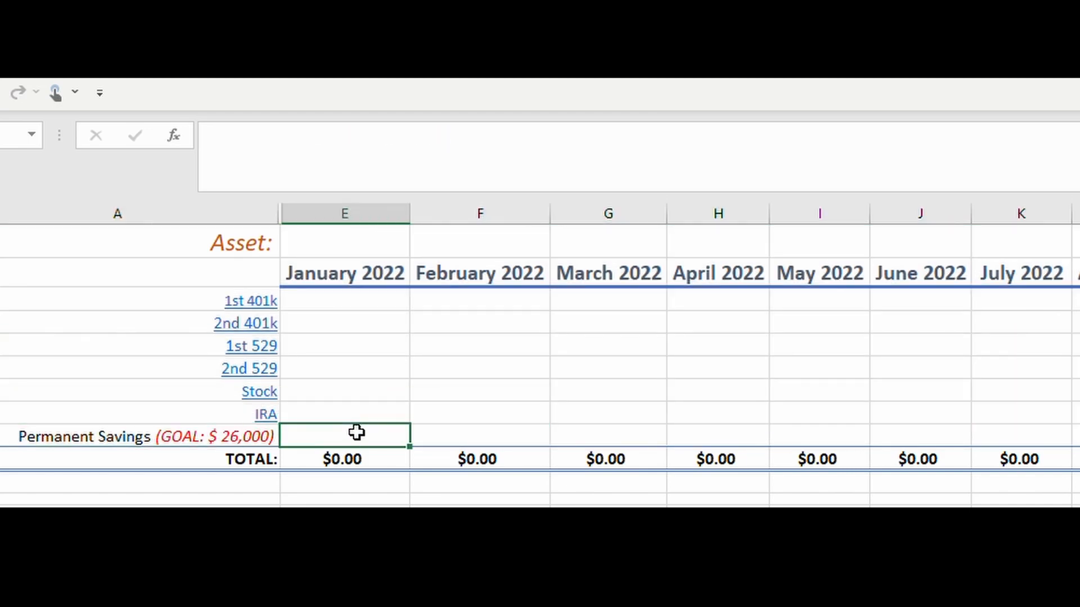
text(=10000)
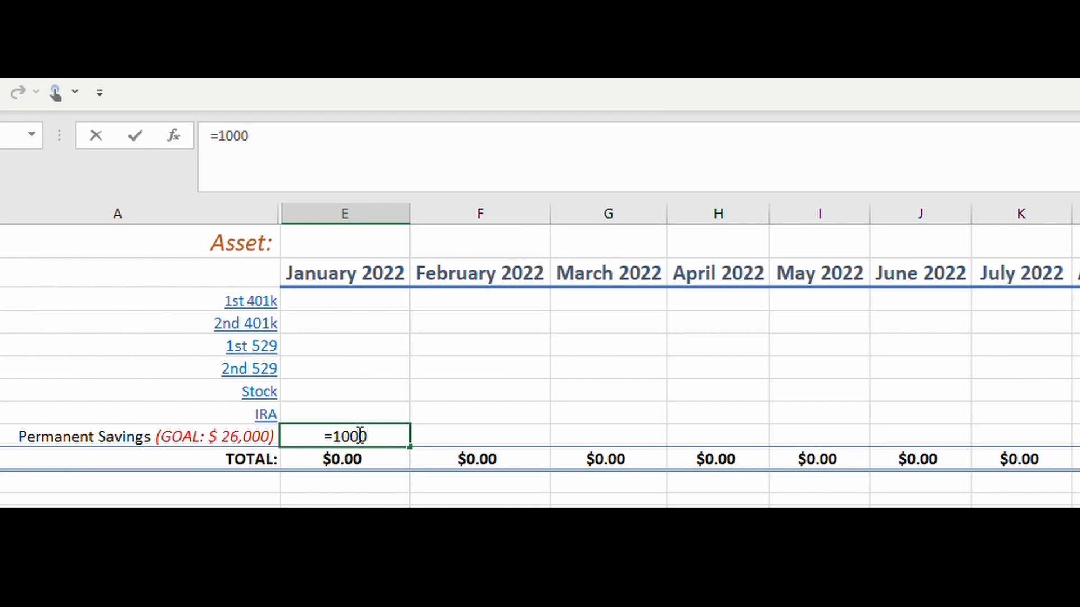
key(Return)
Step: Extend the January Permanent Savings formula to add the Check 1 Emergency Savings amount from the January 2022 Checks sheet to the 10000
click(356, 432)
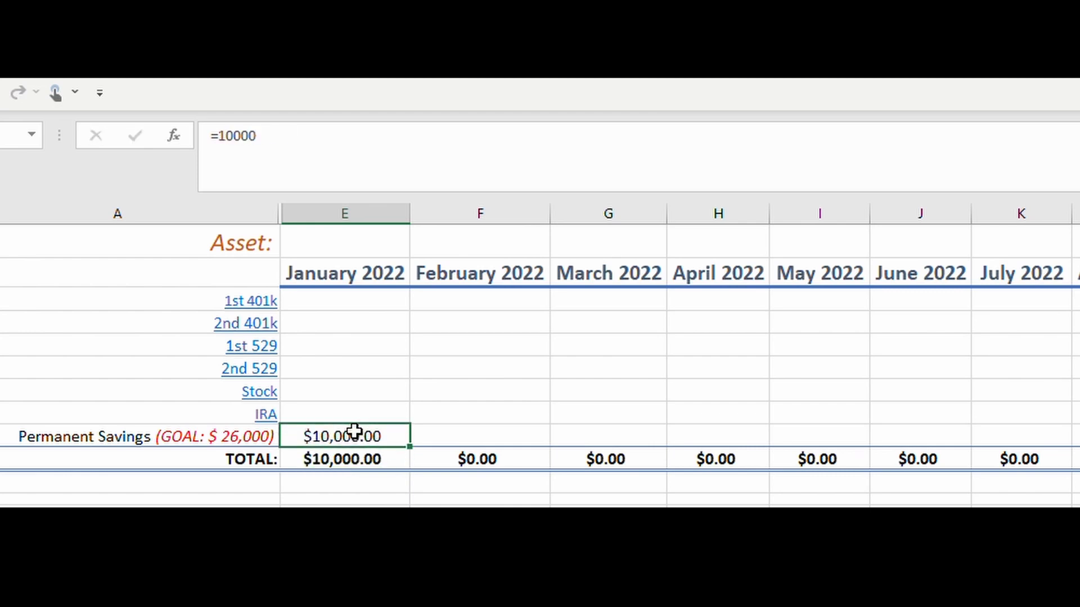
click(367, 141)
text(+)
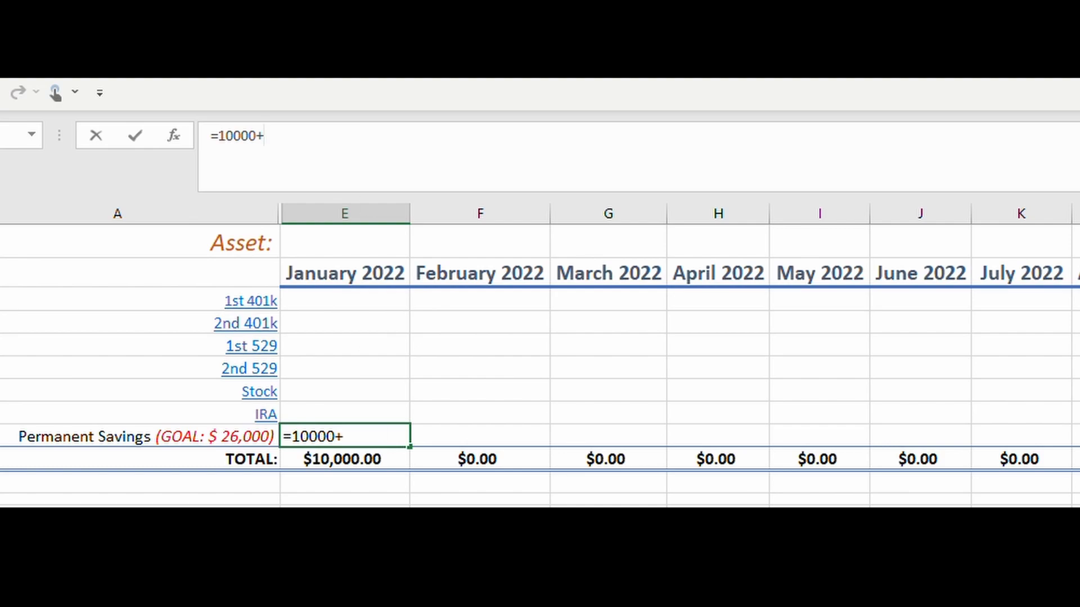
click(304, 585)
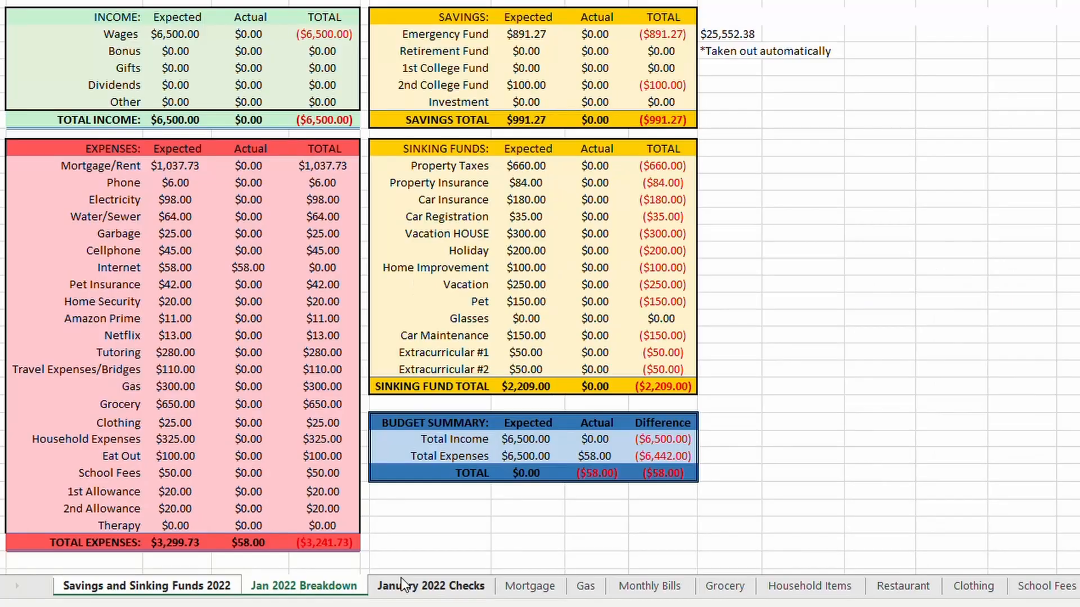
click(401, 582)
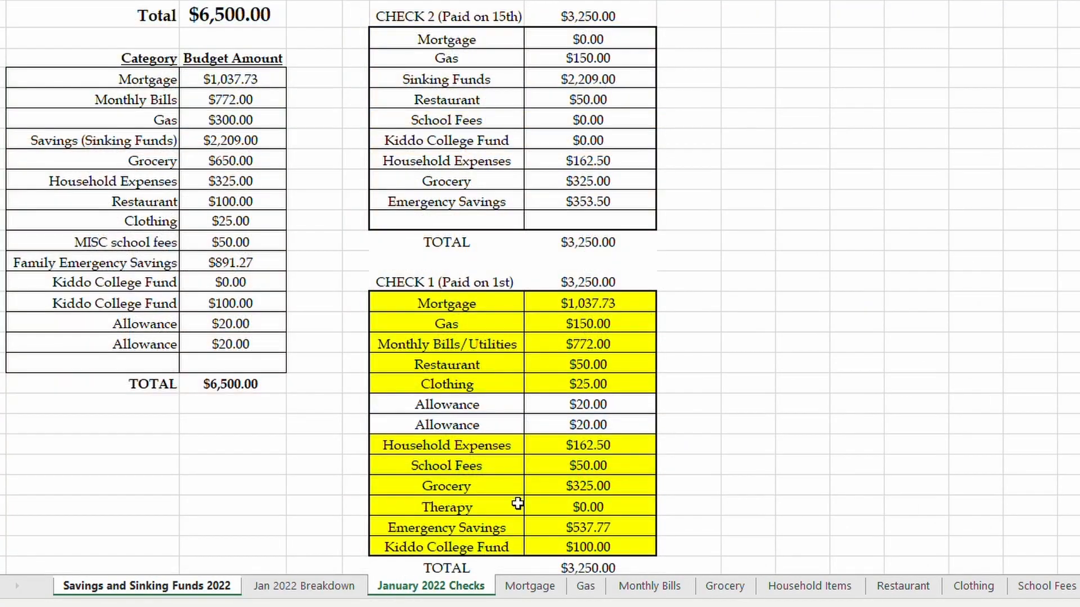
click(591, 527)
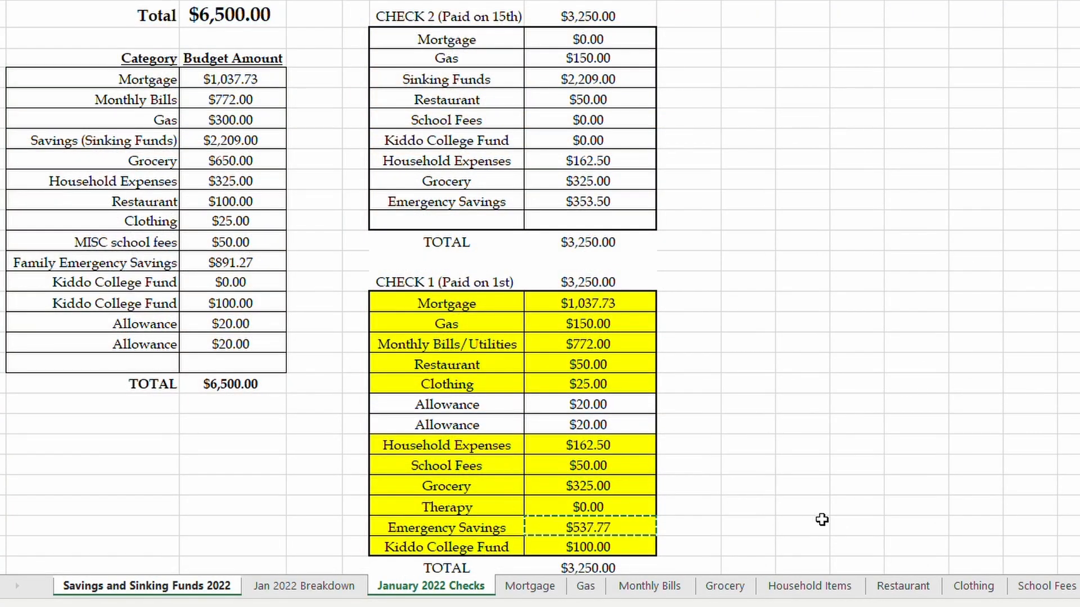
key(Return)
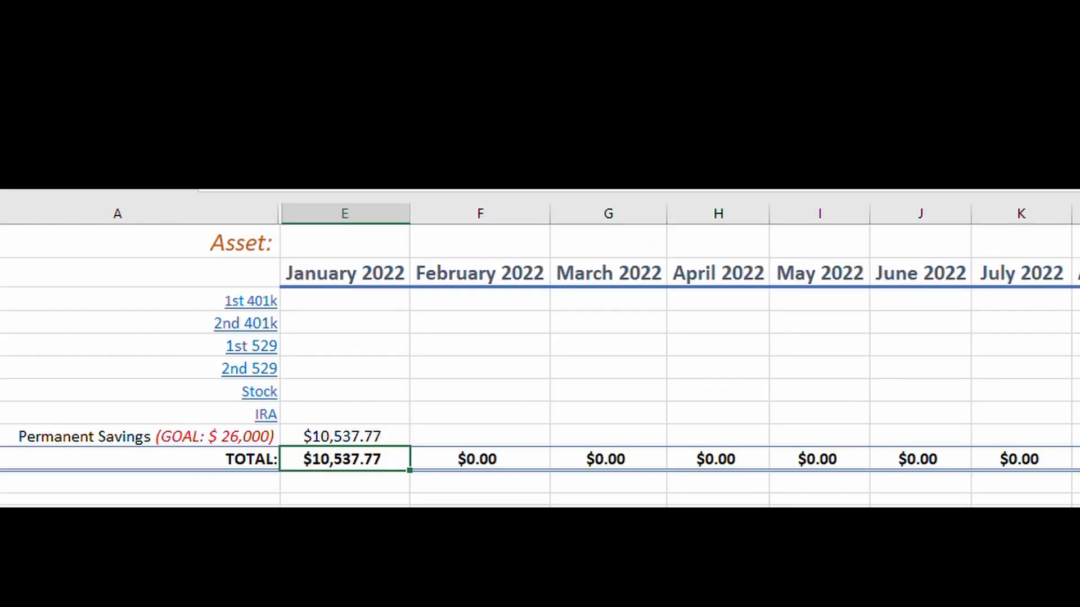
Step: Calculate the remainder of the savings goal below the January asset TOTAL by subtracting the January Permanent Savings cell from 26000
click(381, 436)
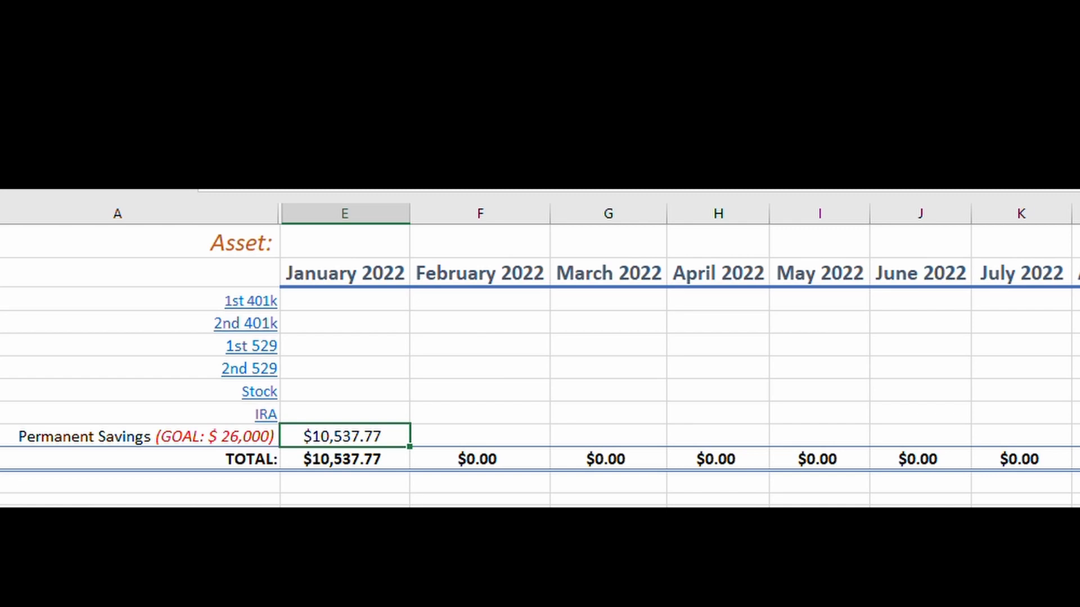
click(204, 434)
click(374, 435)
click(230, 450)
click(381, 484)
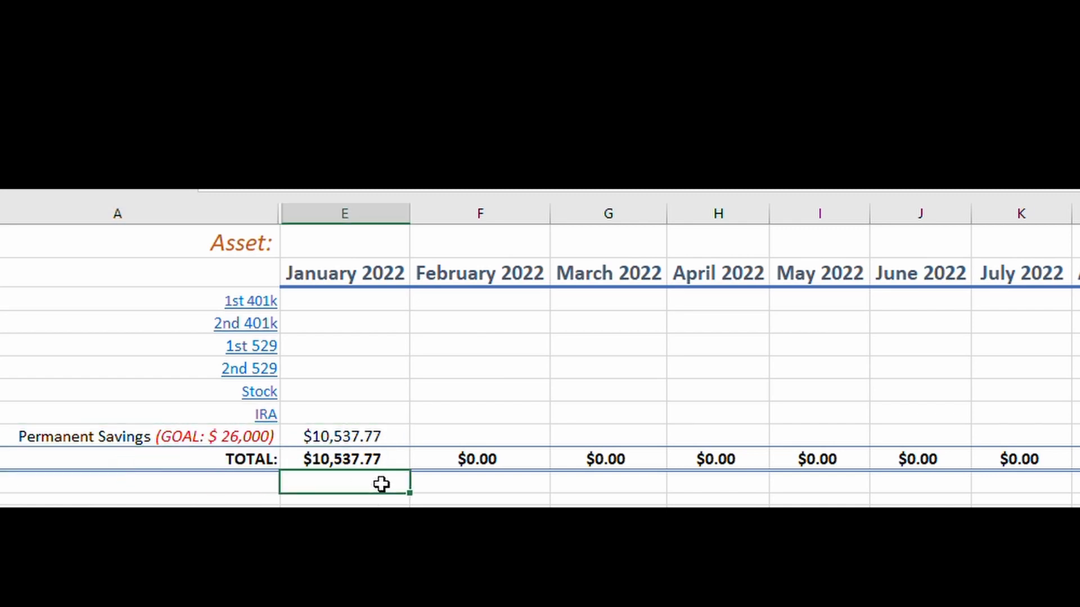
text(=26000-)
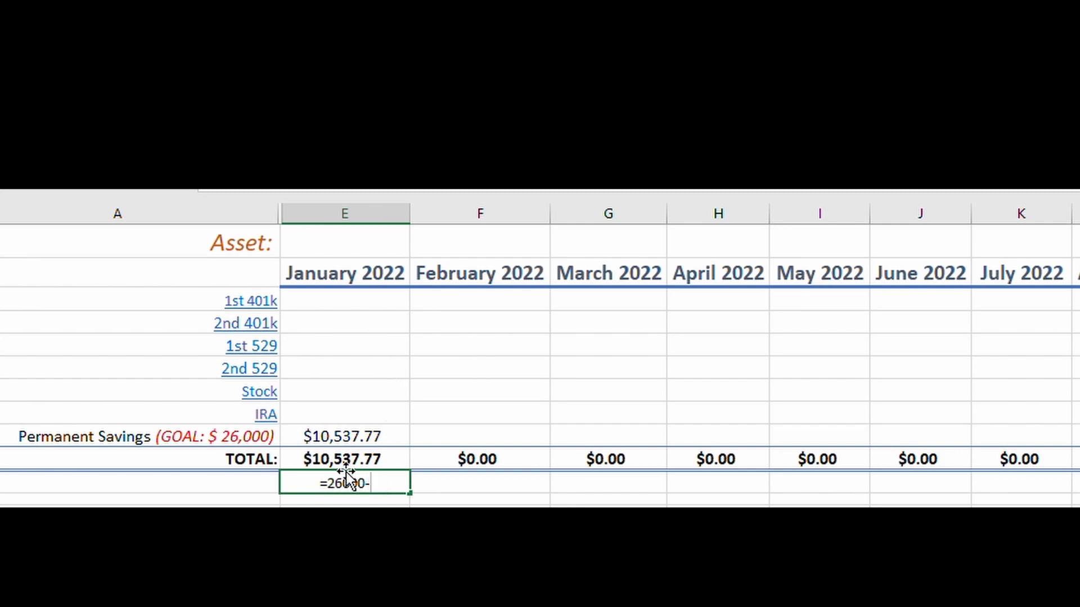
click(350, 437)
key(Return)
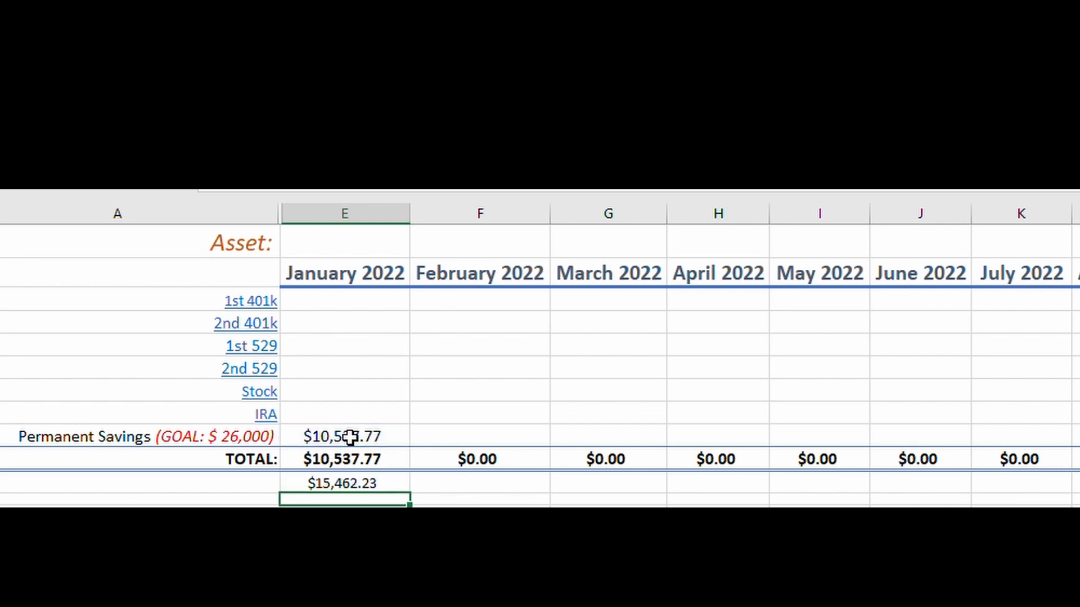
Step: Review the remaining savings goal amount against the Emergency Fund's Expected amount on the Jan 2022 Breakdown sheet
click(371, 485)
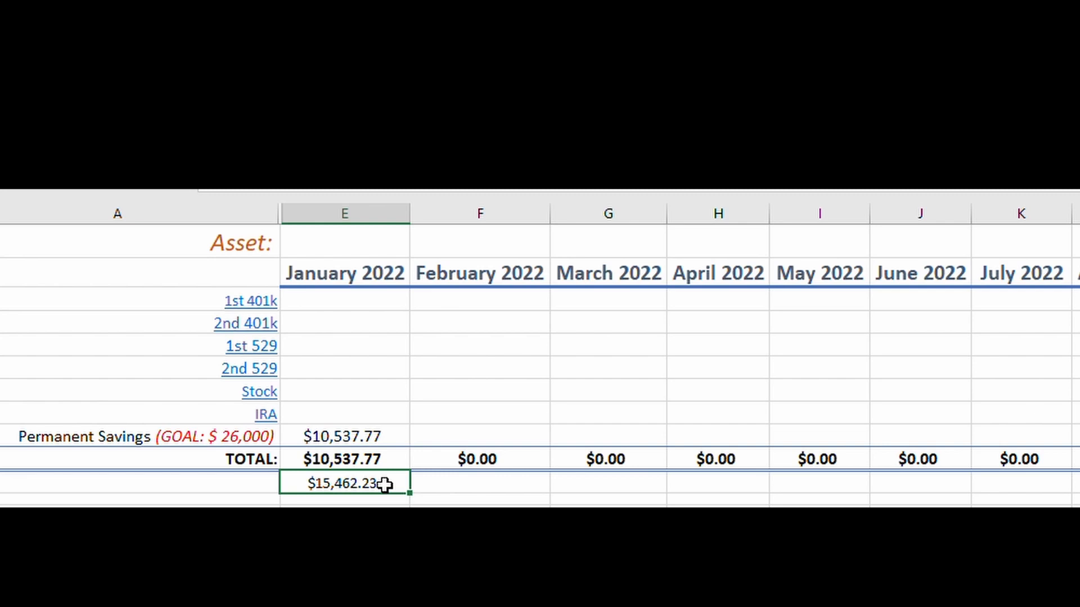
click(241, 444)
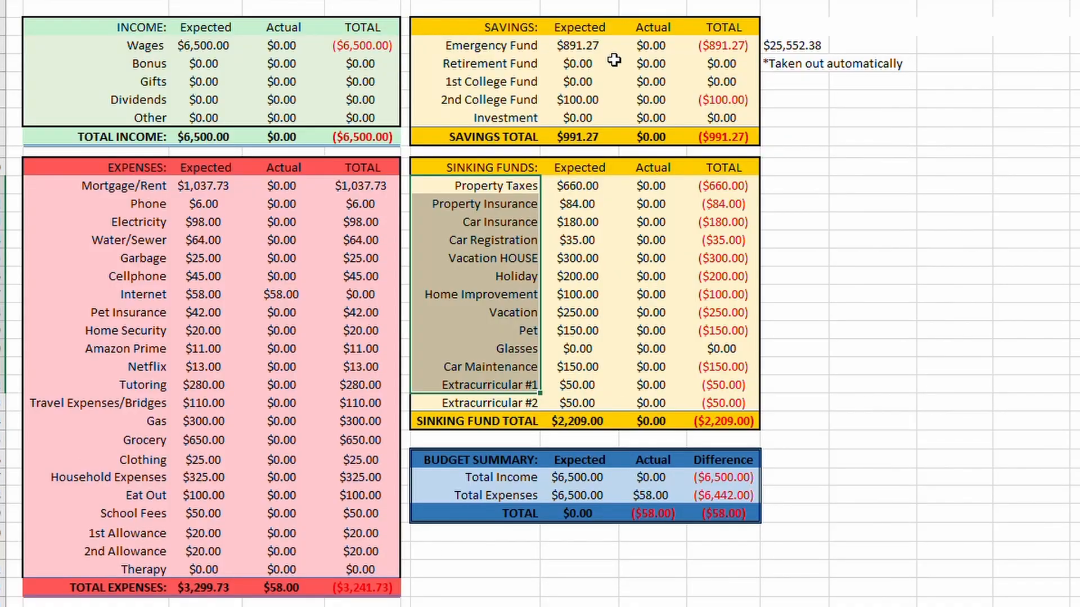
click(592, 42)
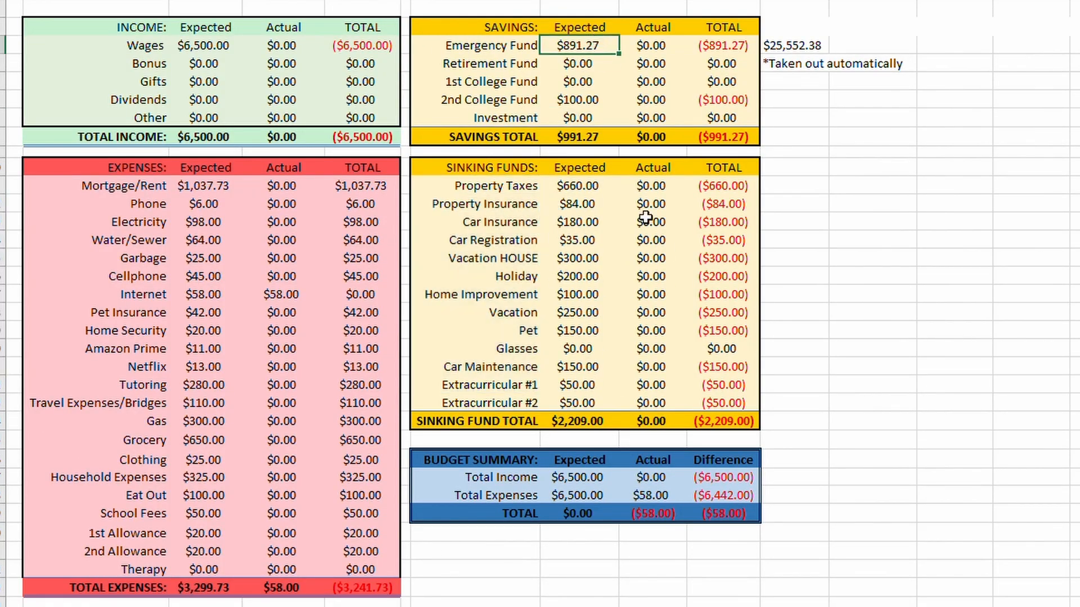